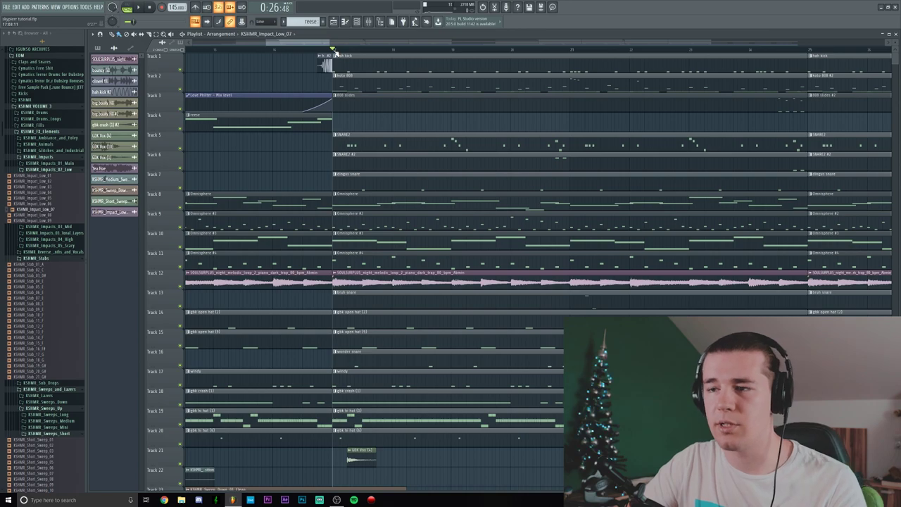
Open the hah kick pattern in the piano roll and play it back on its own.
double_click(334, 55)
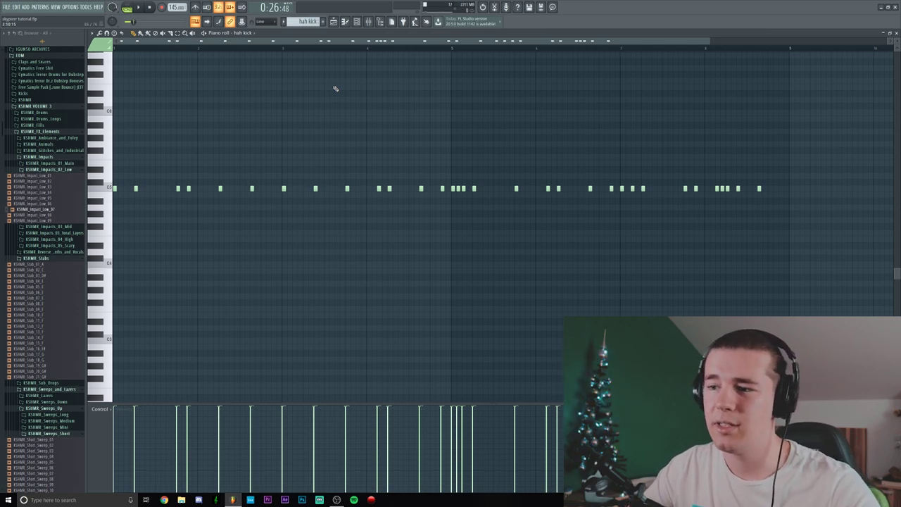
left_click(204, 33)
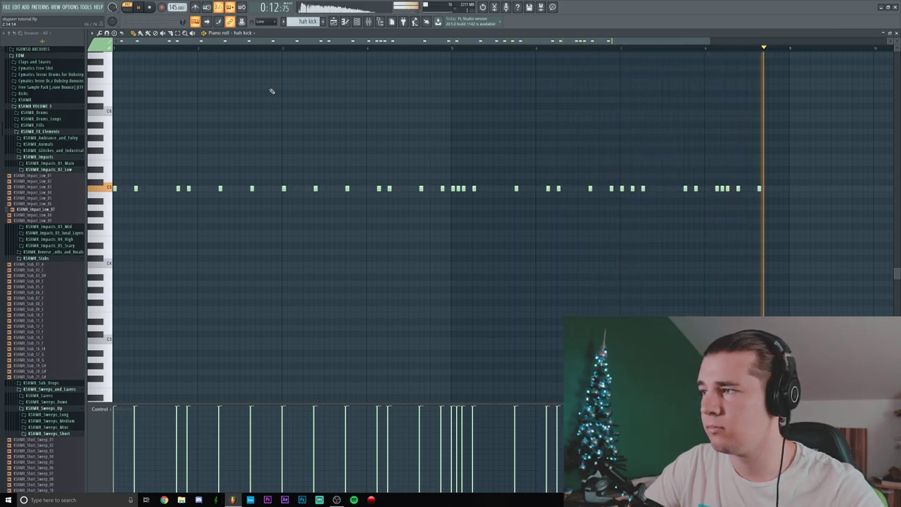
key("space")
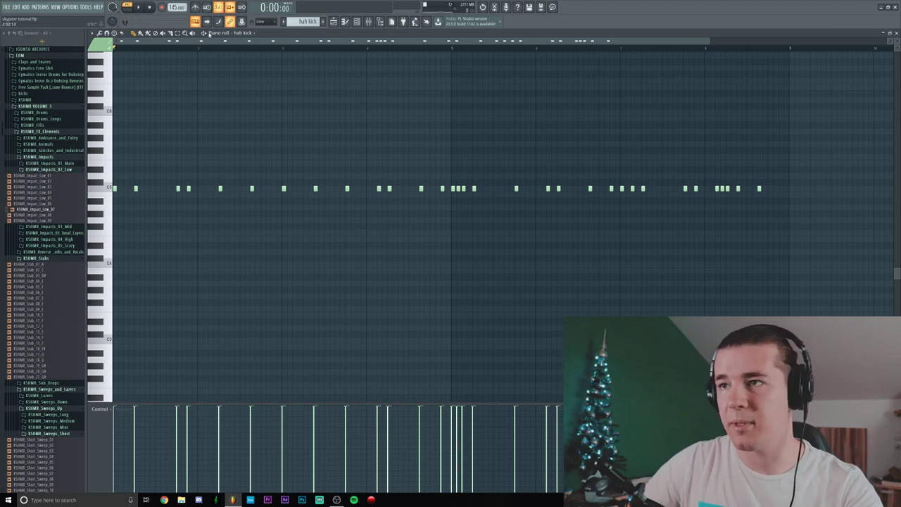
Check the kick's mixer routing on Insert 1 and view the Fruity peak controller settings on the SIDECHAIN track.
left_click(368, 22)
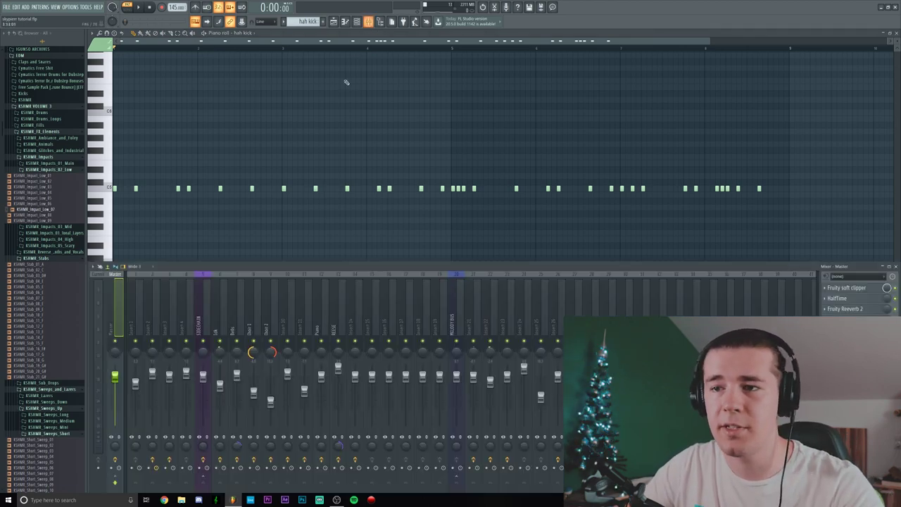
left_click(137, 308)
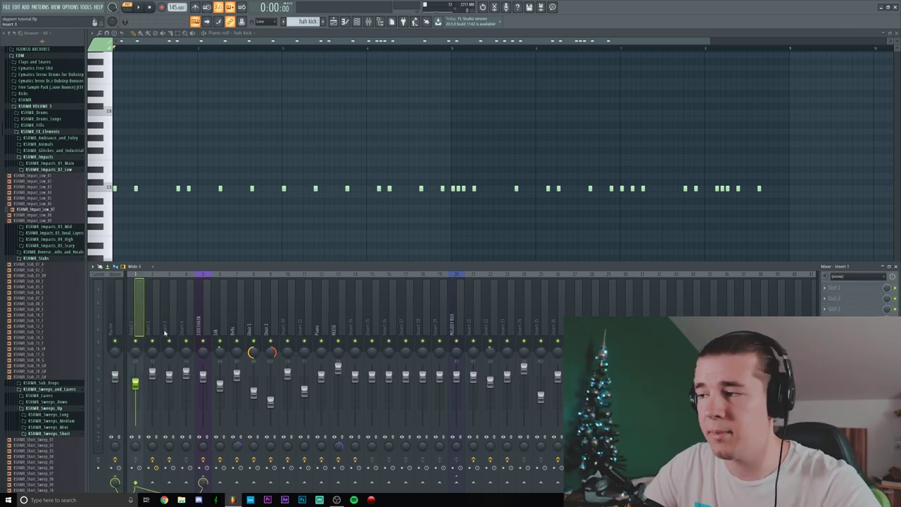
key("F9")
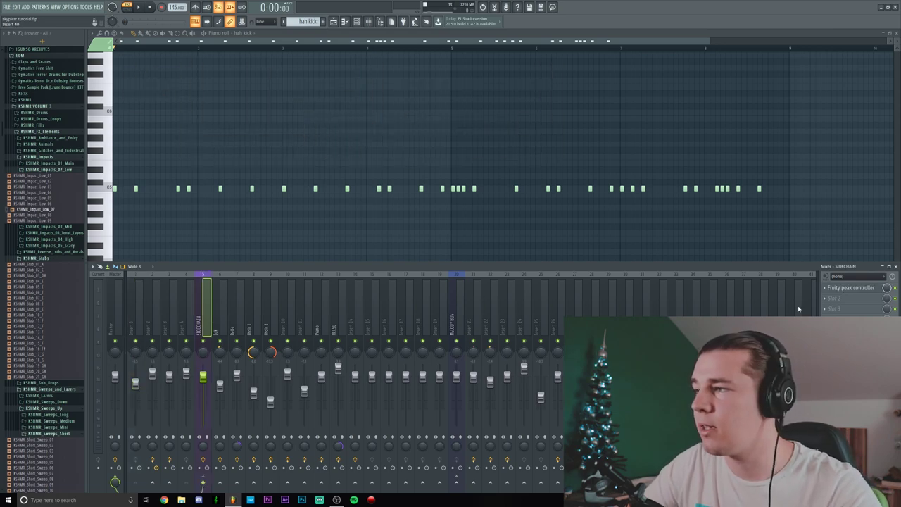
left_click(851, 288)
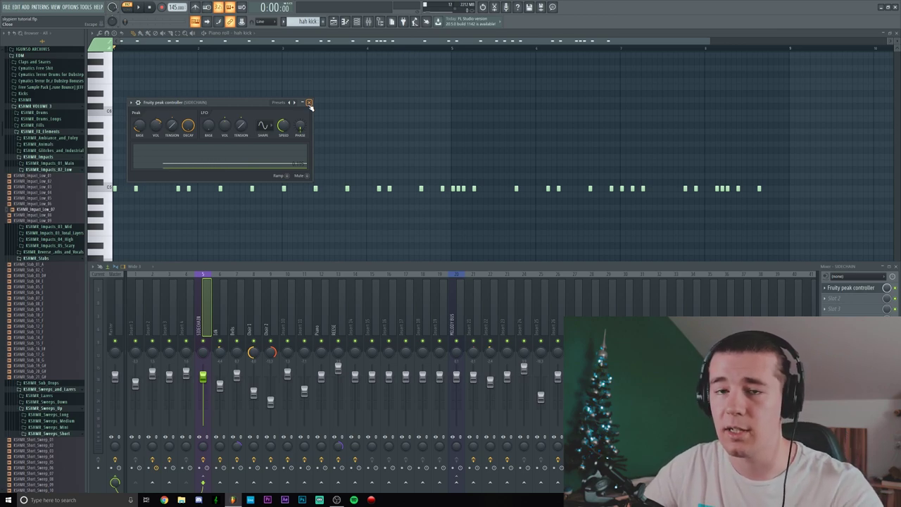
left_click(308, 102)
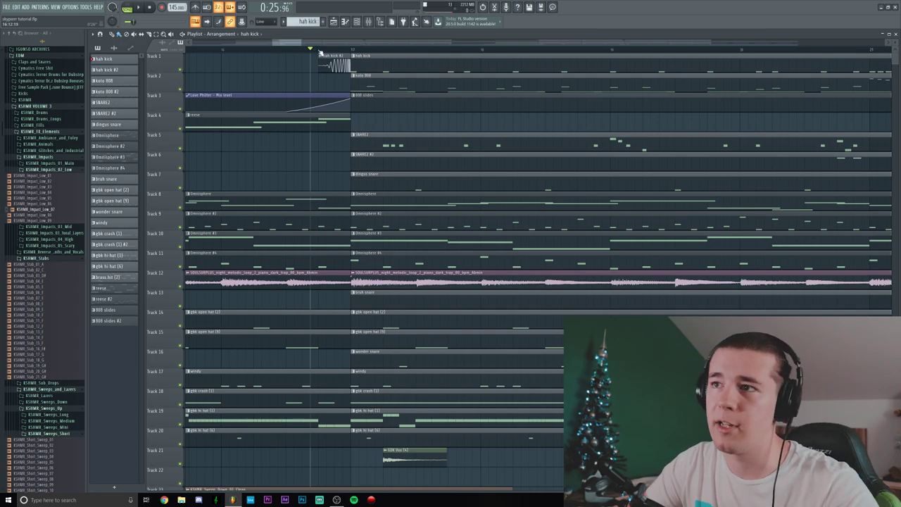
Inspect the sampler settings of the hah kick #2 clip before the drop and play that transition.
scroll(321, 54, "up", 2)
double_click(328, 62)
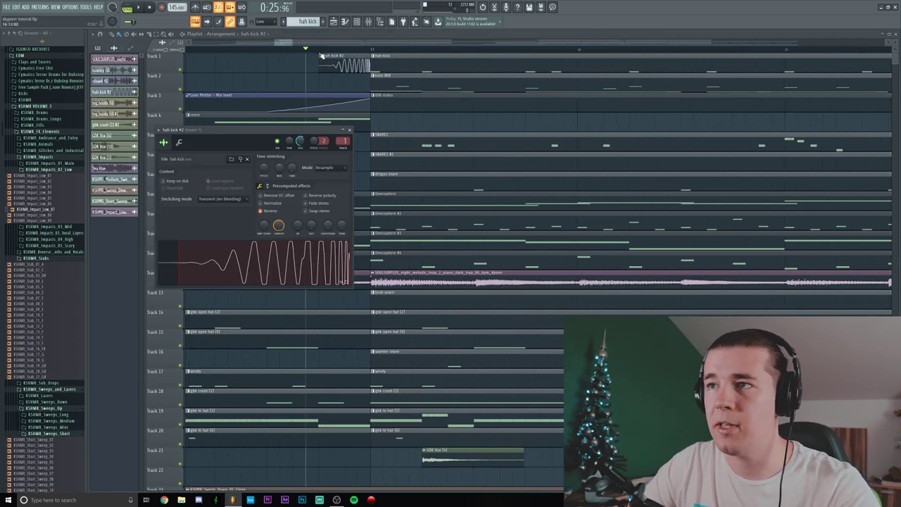
left_click(319, 50)
key("space")
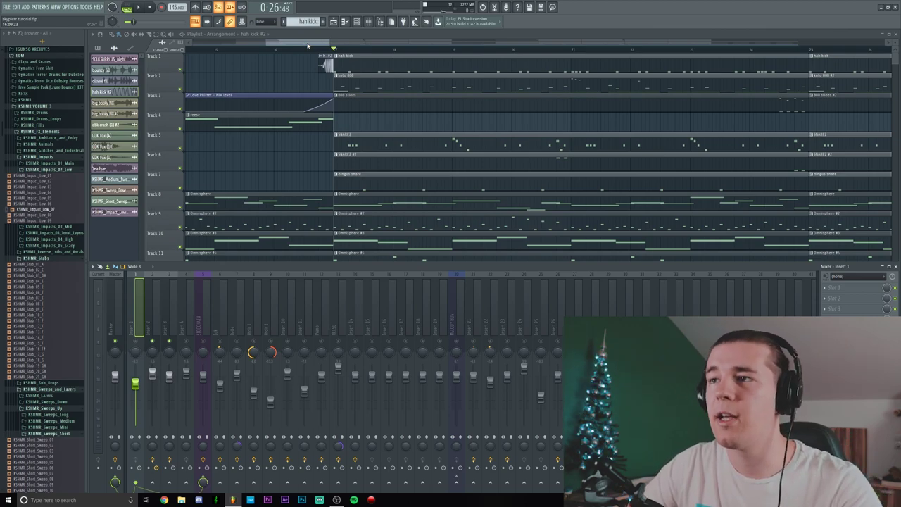
Open the koto 808 pattern in the piano roll and play it back.
double_click(353, 82)
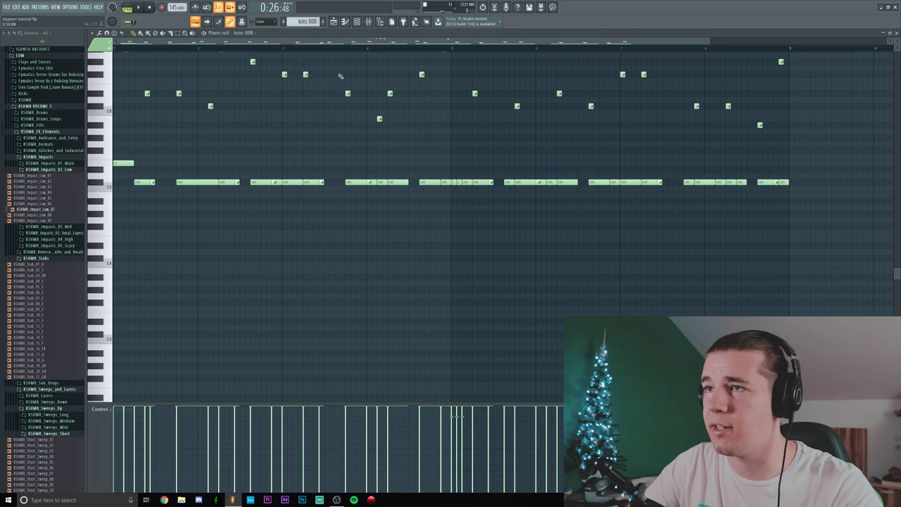
key("space")
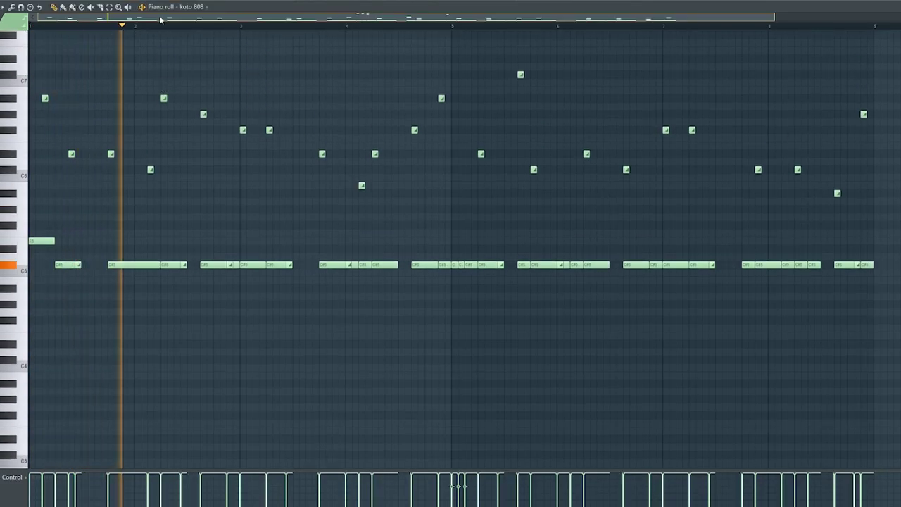
scroll(135, 87, "up", 3)
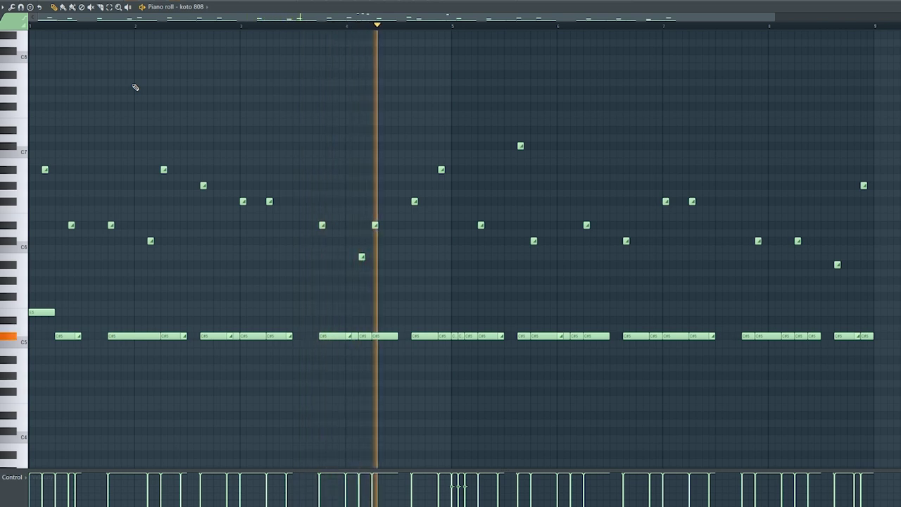
scroll(143, 92, "up", 2)
scroll(145, 92, "up", 3)
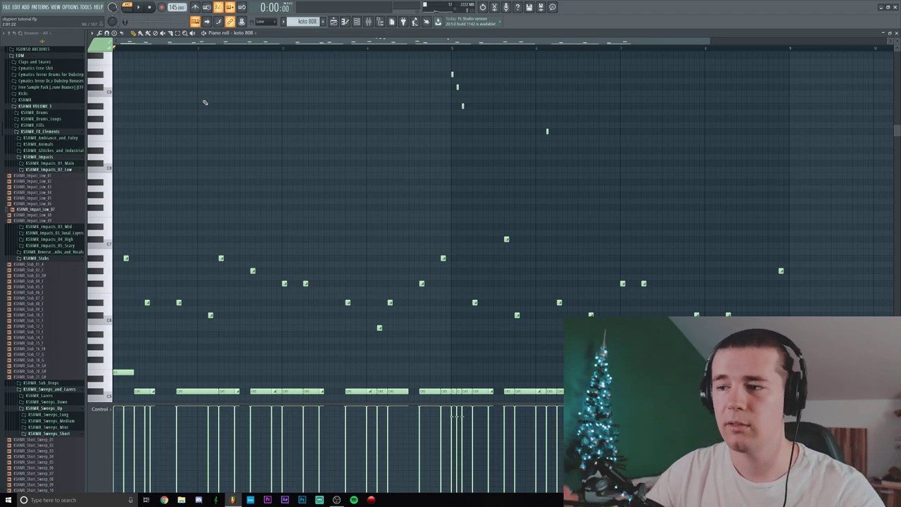
Examine the koto 808 pattern's opening notes and its high slide notes up close while replaying it.
scroll(221, 187, "down", 1)
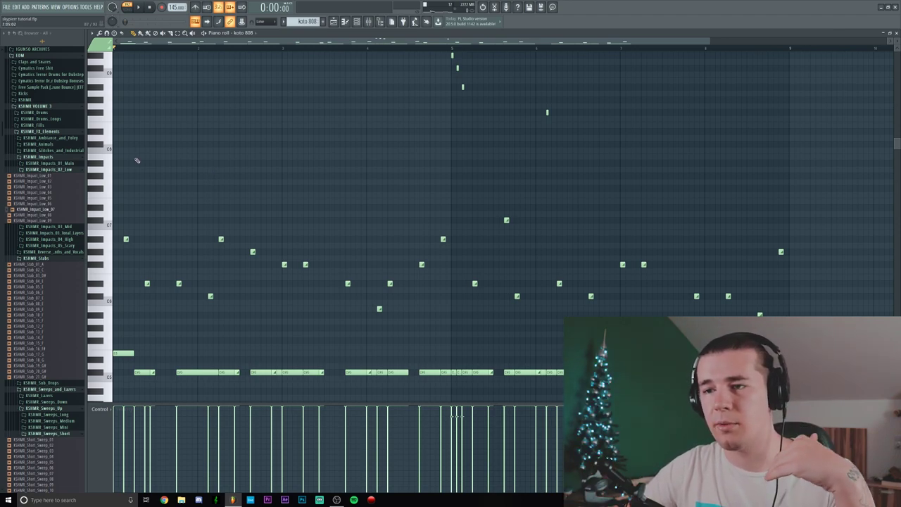
scroll(135, 49, "up", 4)
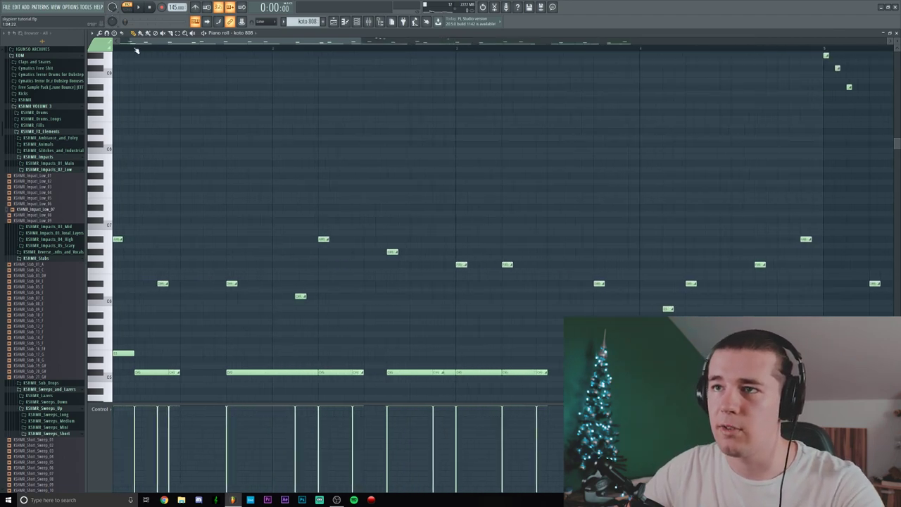
scroll(274, 279, "down", 3)
key("space")
key("space")
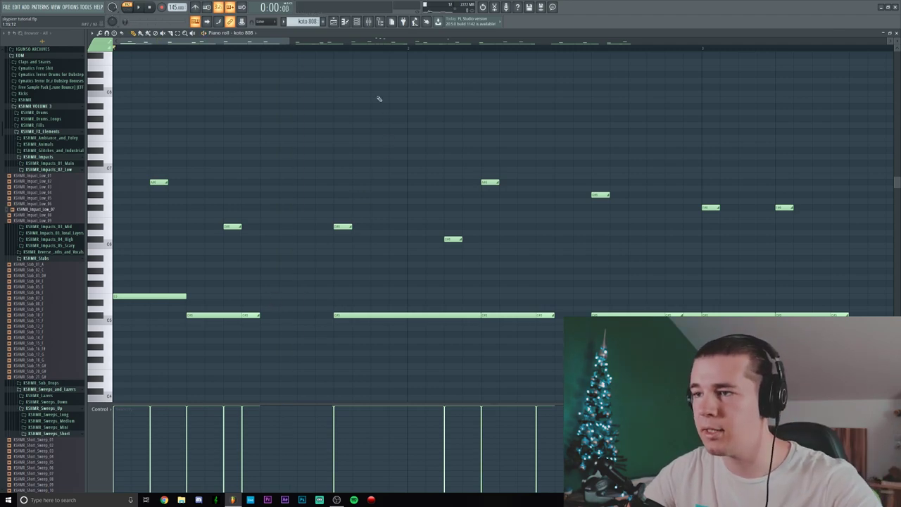
scroll(326, 51, "down", 1)
scroll(325, 51, "down", 5)
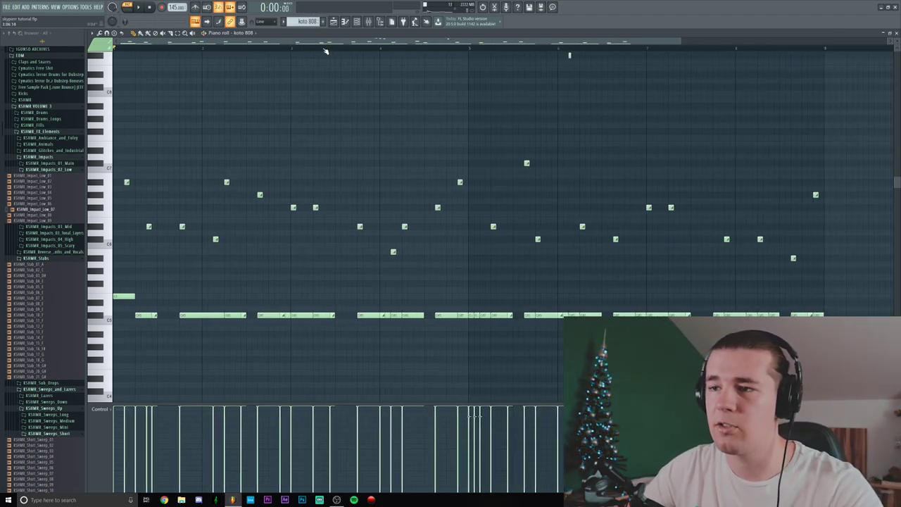
Review the Fruity parametric EQ 2 and Ozone 8 settings on the koto 808's mixer track, Insert 2.
key("F7")
key("F9")
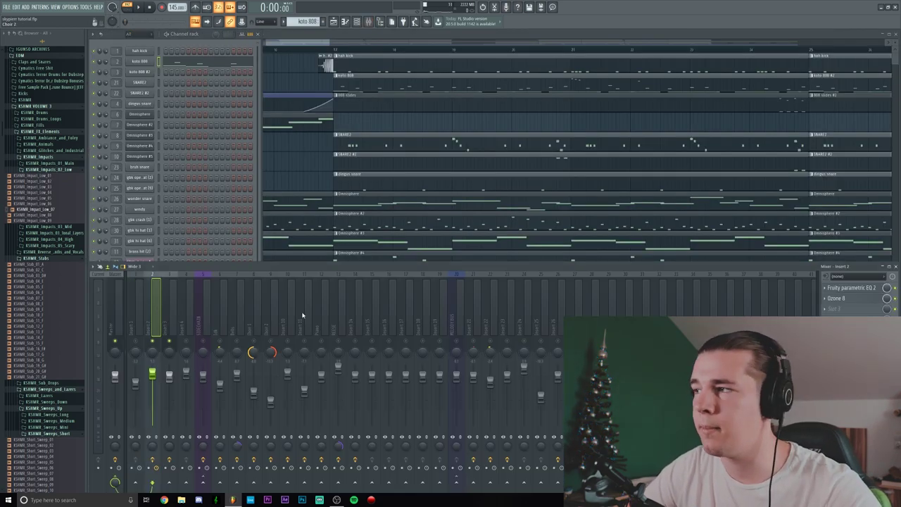
left_click(859, 288)
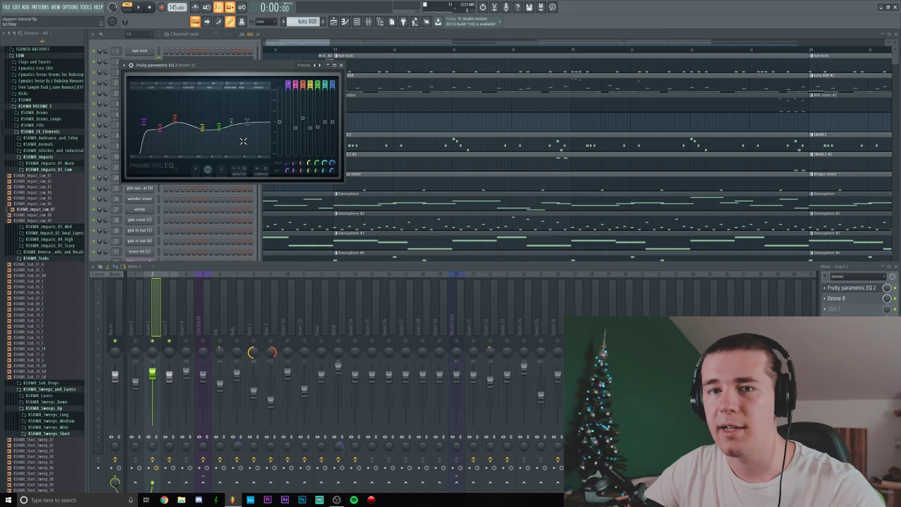
left_click(341, 65)
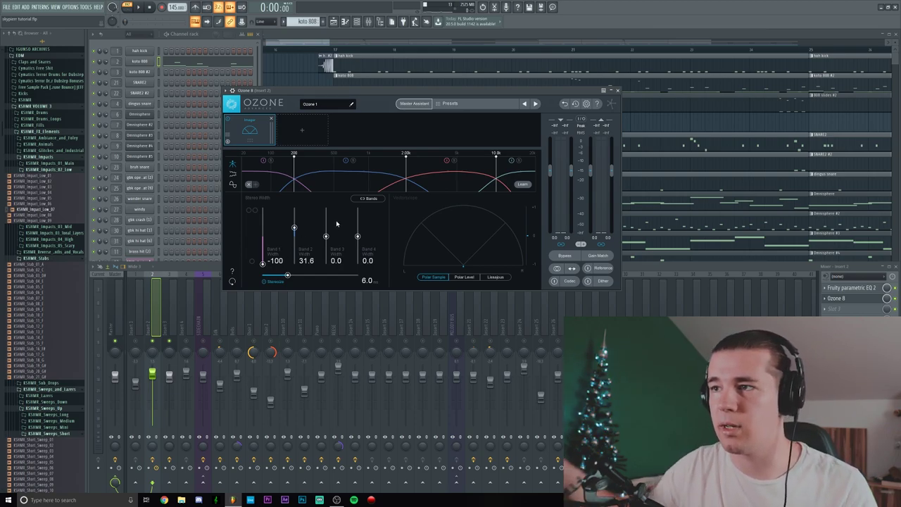
left_click(617, 91)
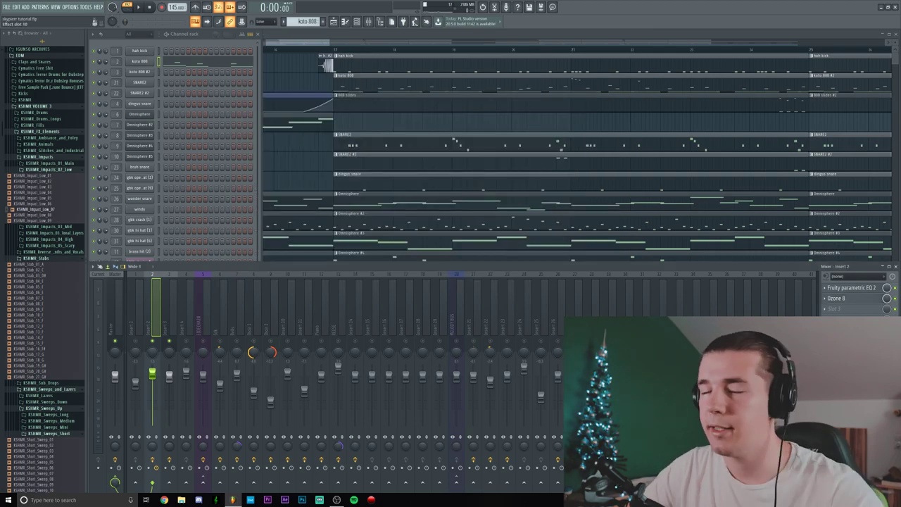
left_click(851, 383)
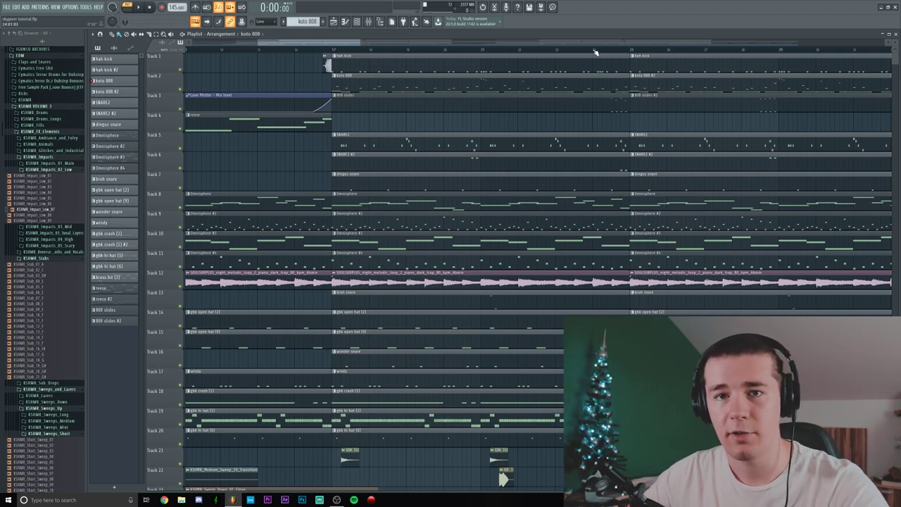
Play the arrangement from just before the second half of the drop and around its middle to hear the 808 slides.
key("space")
left_click(611, 50)
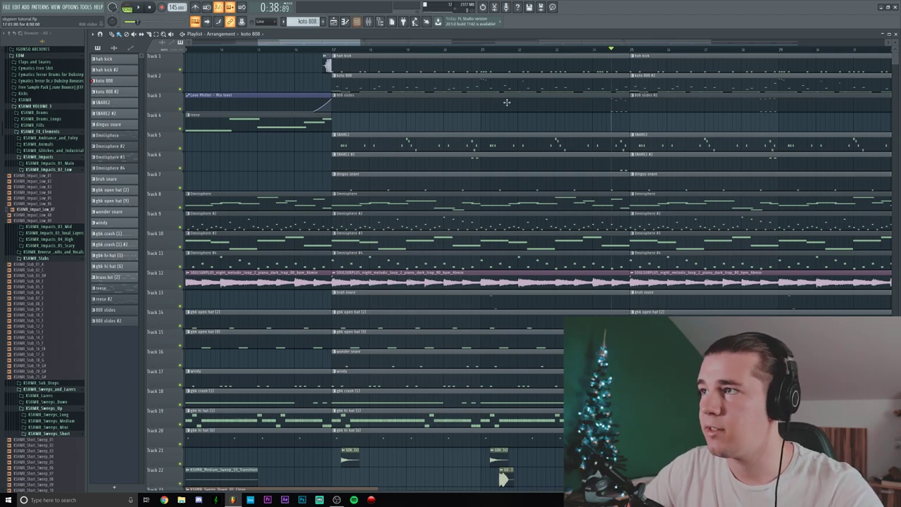
scroll(701, 53, "down", 4)
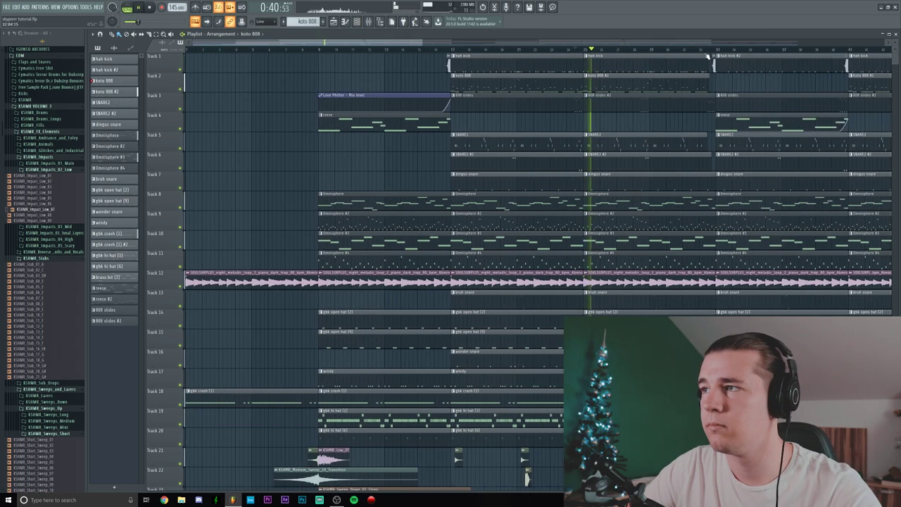
left_click(639, 51)
scroll(640, 51, "up", 4)
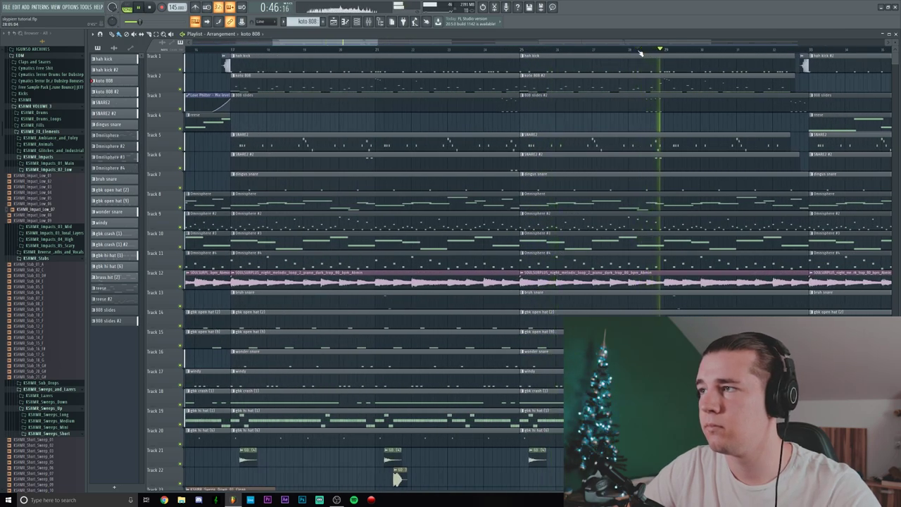
scroll(640, 52, "down", 1)
key("space")
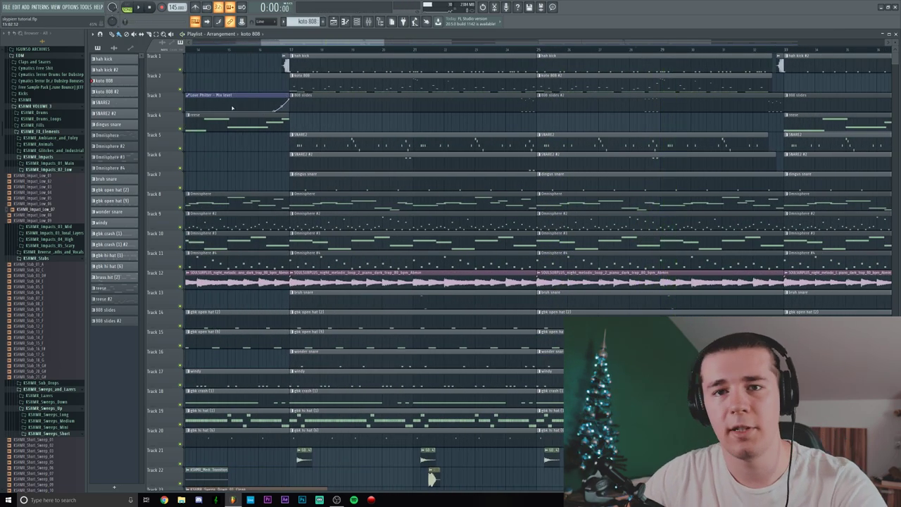
Open the 808 slides pattern's koto 808 #2 notes in the piano roll and display their Note pan values.
double_click(513, 105)
left_click_drag(595, 44, 447, 65)
scroll(446, 140, "up", 2)
scroll(444, 140, "down", 2)
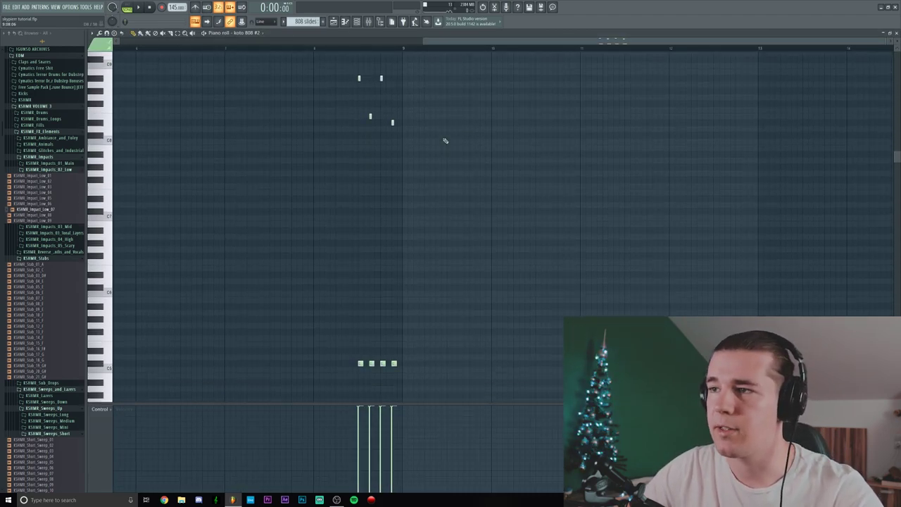
scroll(436, 138, "up", 3)
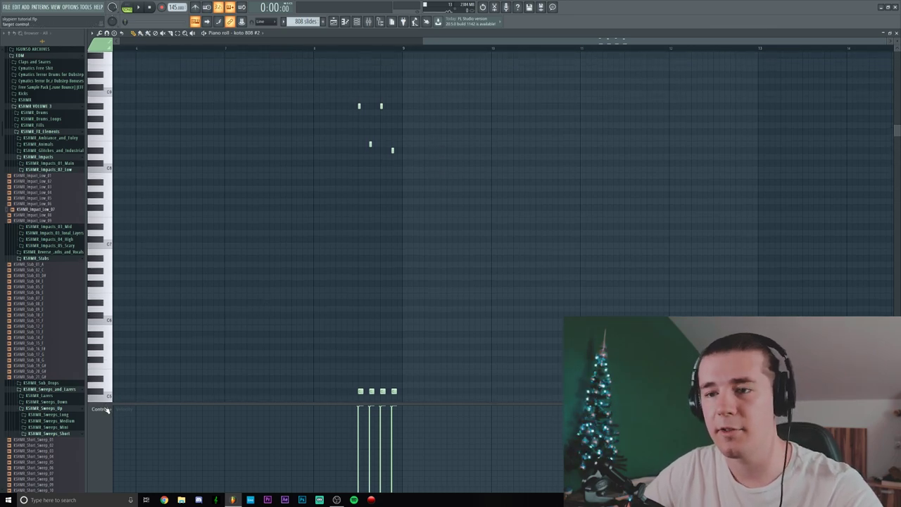
left_click(104, 412)
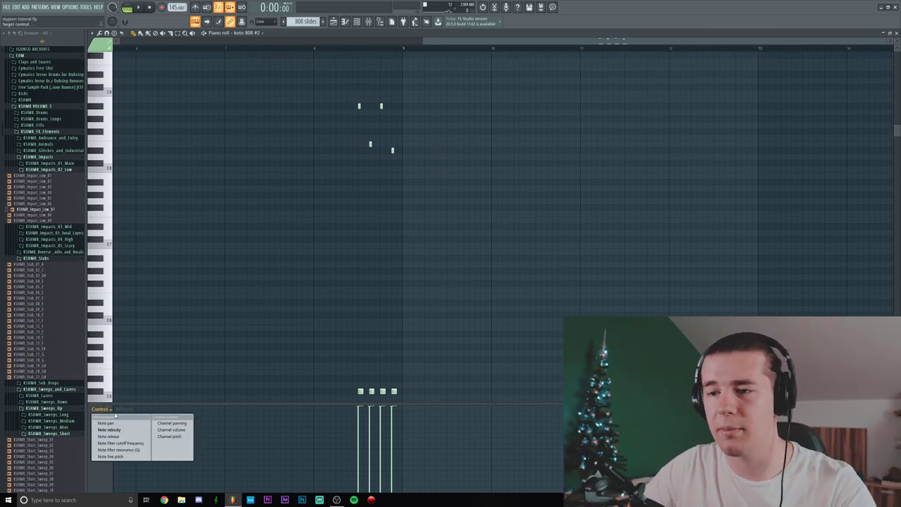
left_click(127, 424)
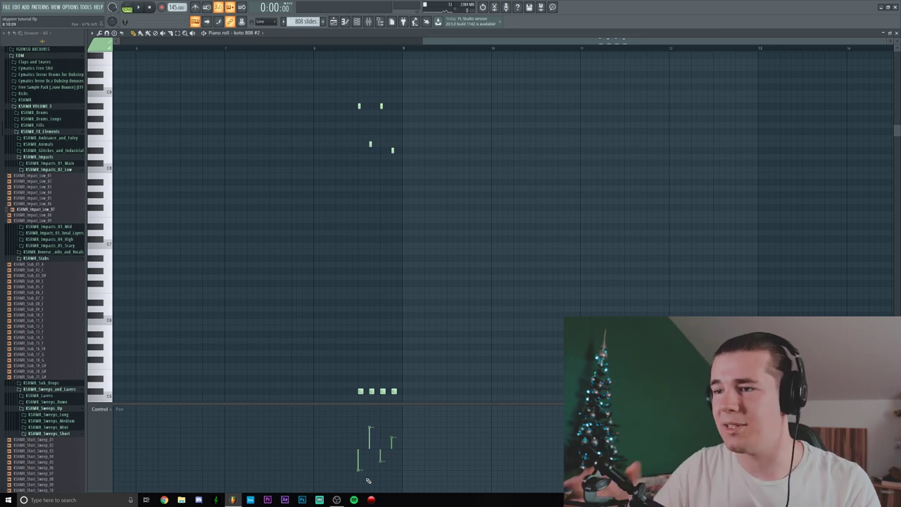
Review the Fruity parametric EQ 2, Fruity delay 2 and Fruity Reeverb 2 on the 808 slides' mixer track, Insert 3.
key("Escape")
left_click(369, 21)
left_click(173, 303)
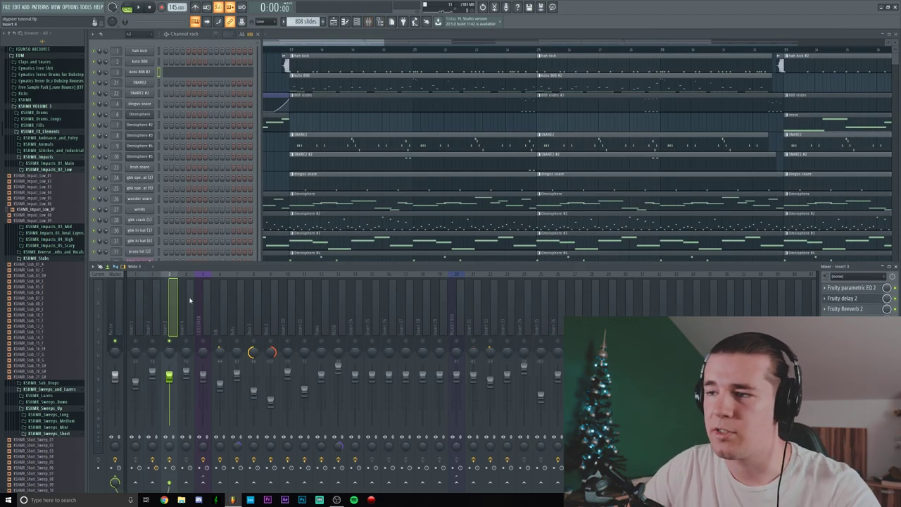
left_click(850, 289)
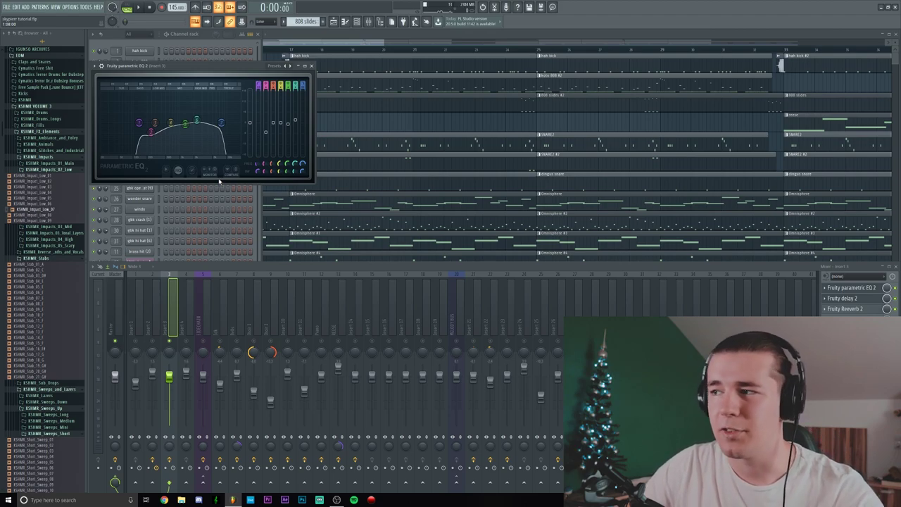
left_click(849, 298)
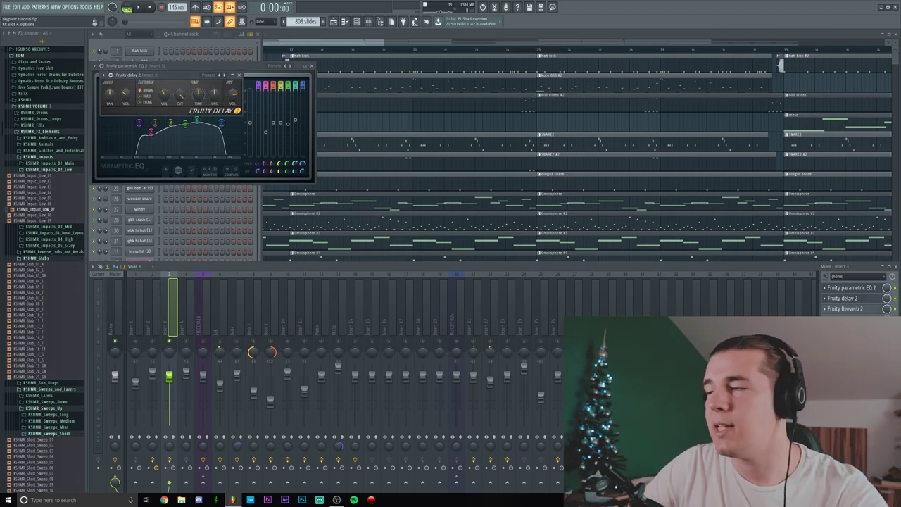
left_click(848, 309)
left_click(293, 84)
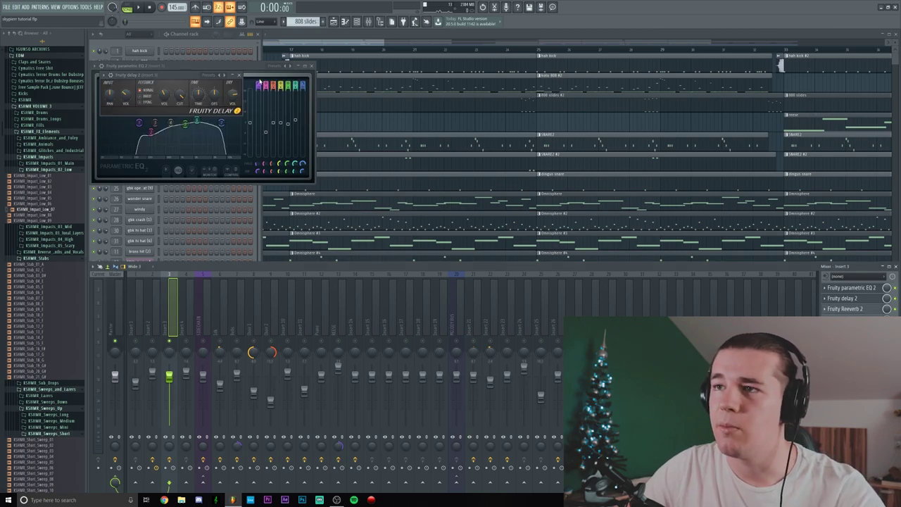
left_click(240, 75)
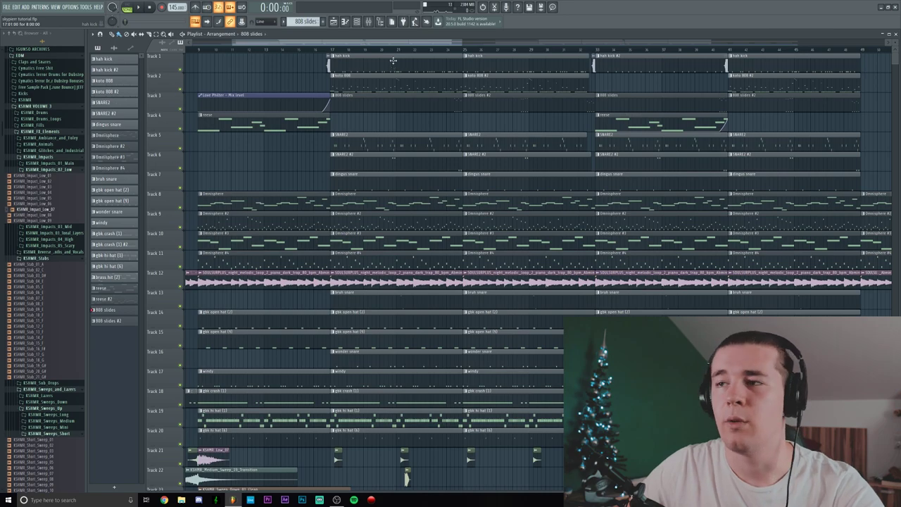
Play the reese pattern's Serum notes and replay them with the REESE mixer track's effects bypassed.
scroll(330, 53, "down", 3)
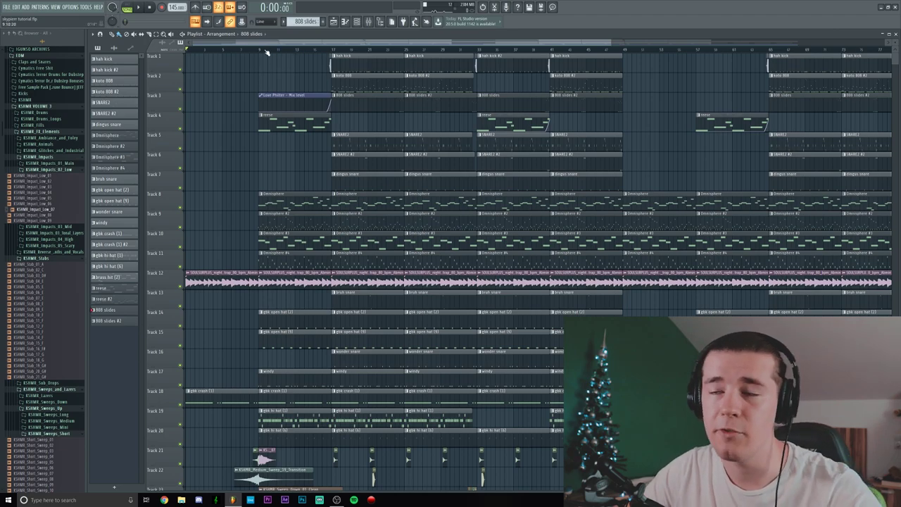
scroll(266, 52, "up", 2)
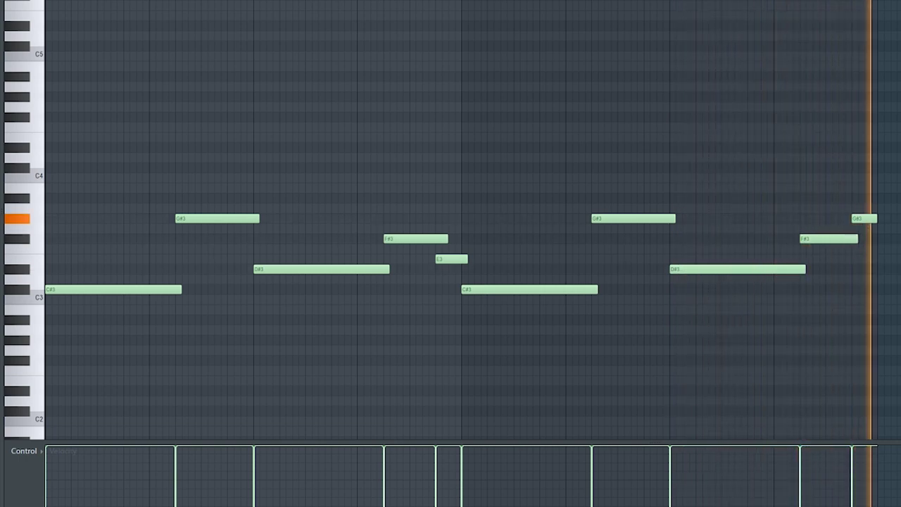
key("space")
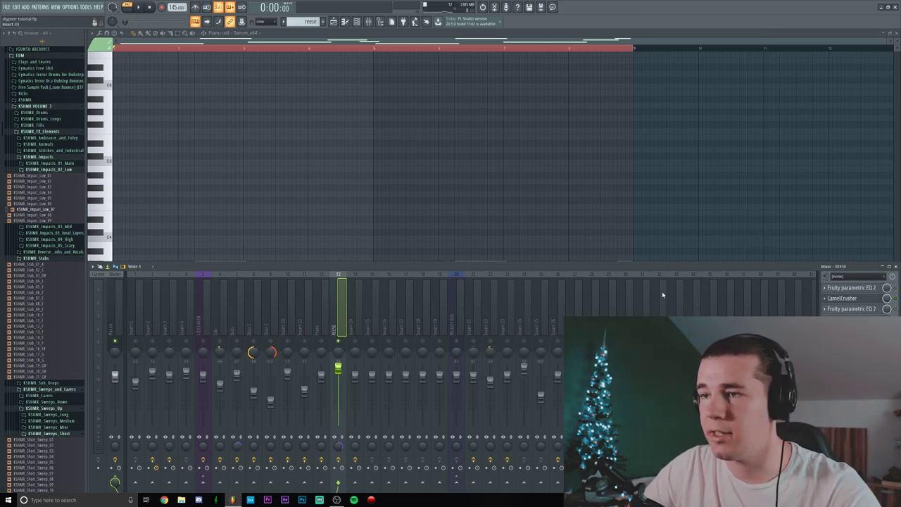
key("space")
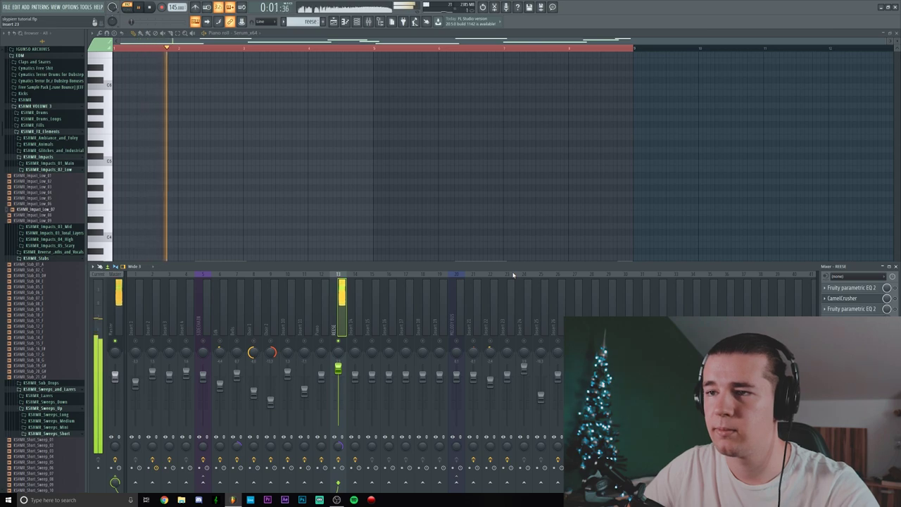
key("space")
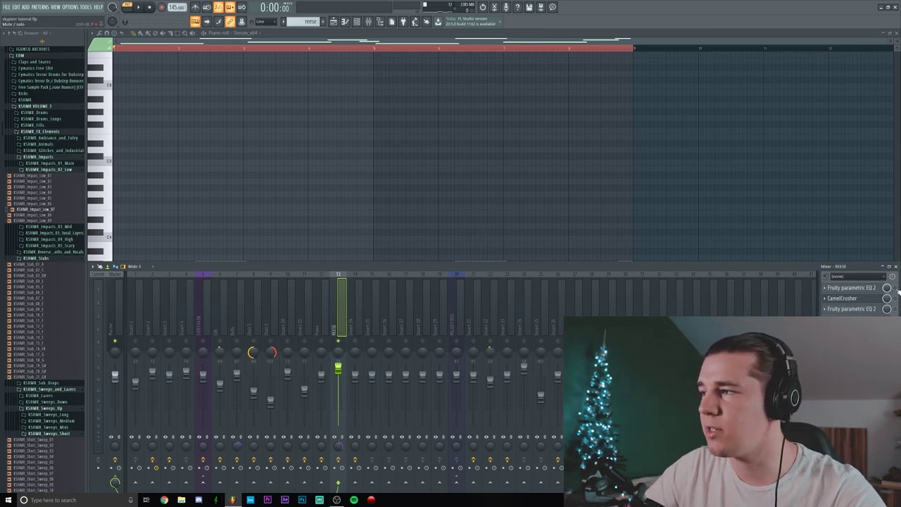
Enable and display the first Fruity parametric EQ 2 on the REESE mixer track and play the pattern through it.
left_click(858, 289)
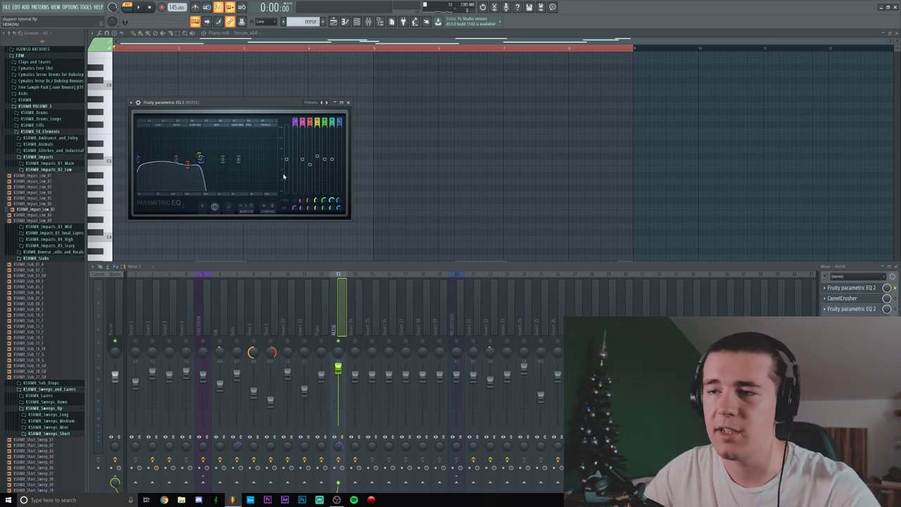
key("space")
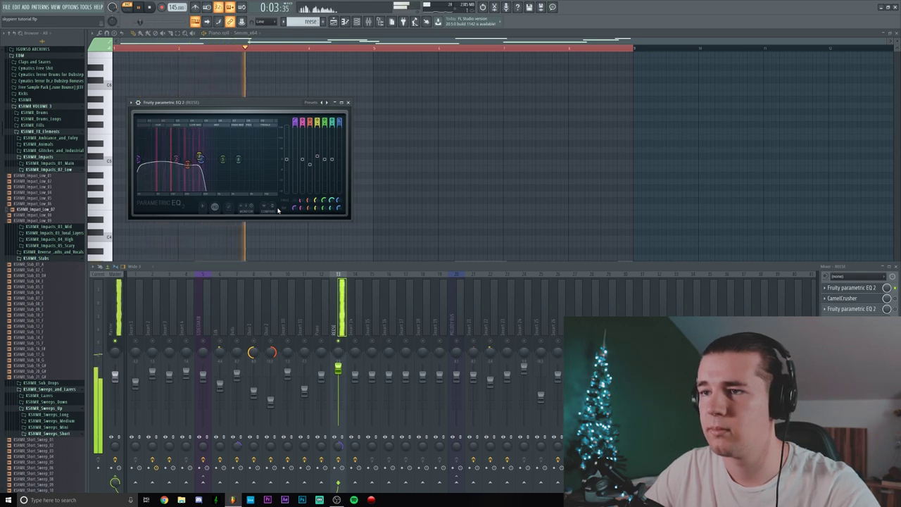
key("space")
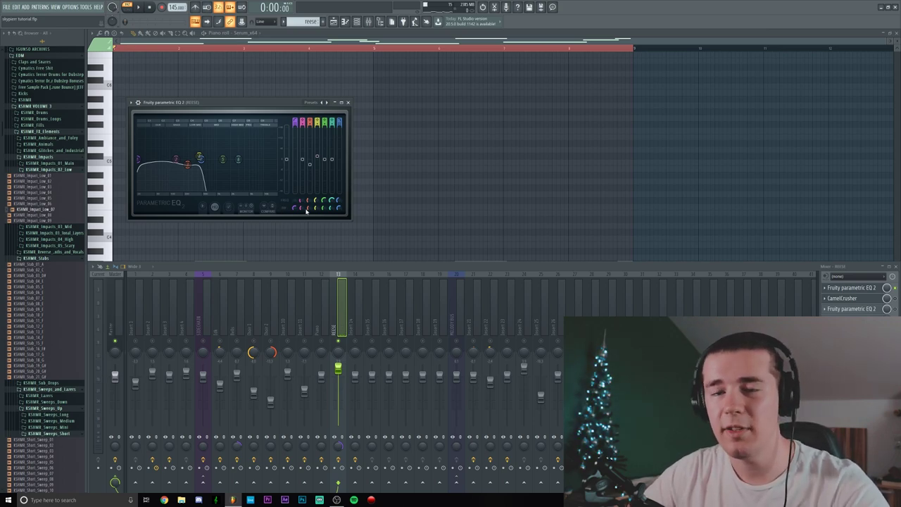
Enable CamelCrusher on the REESE track, play the pattern through it, and enable and display the second Fruity parametric EQ 2.
left_click(896, 299)
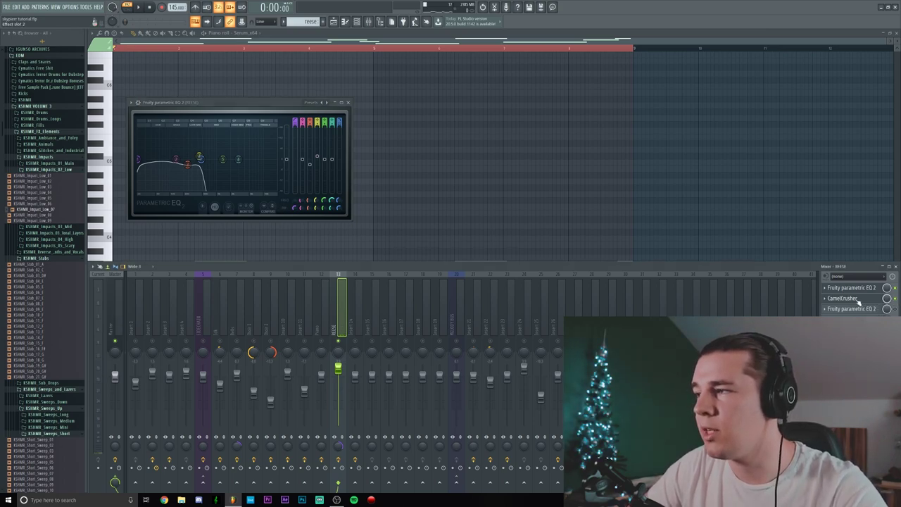
left_click(856, 299)
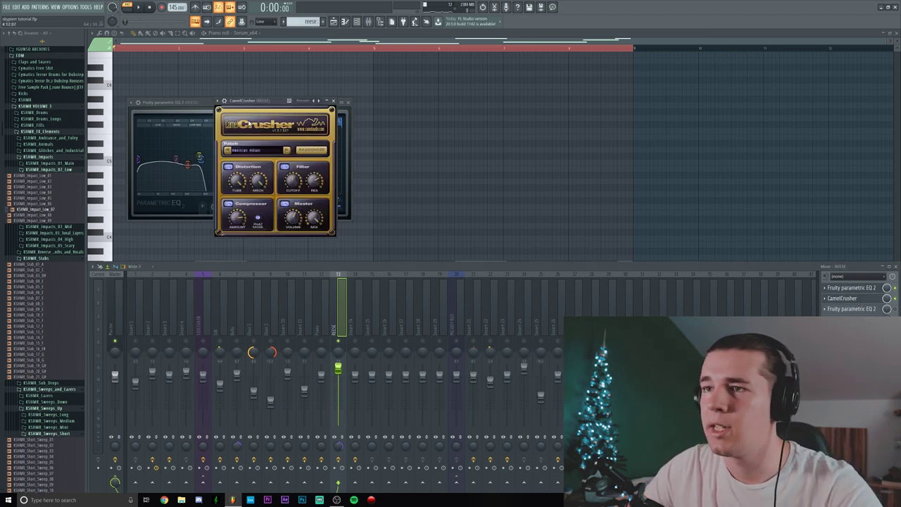
left_click_drag(289, 111, 439, 105)
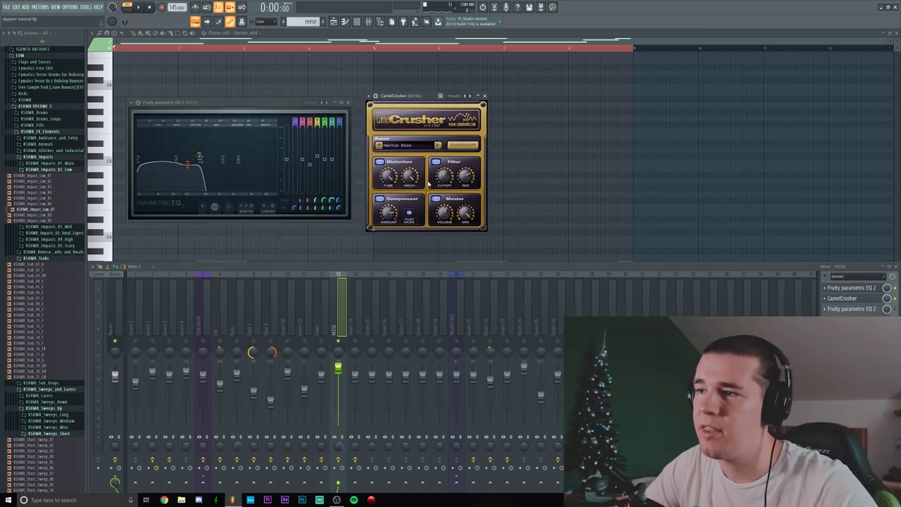
key("space")
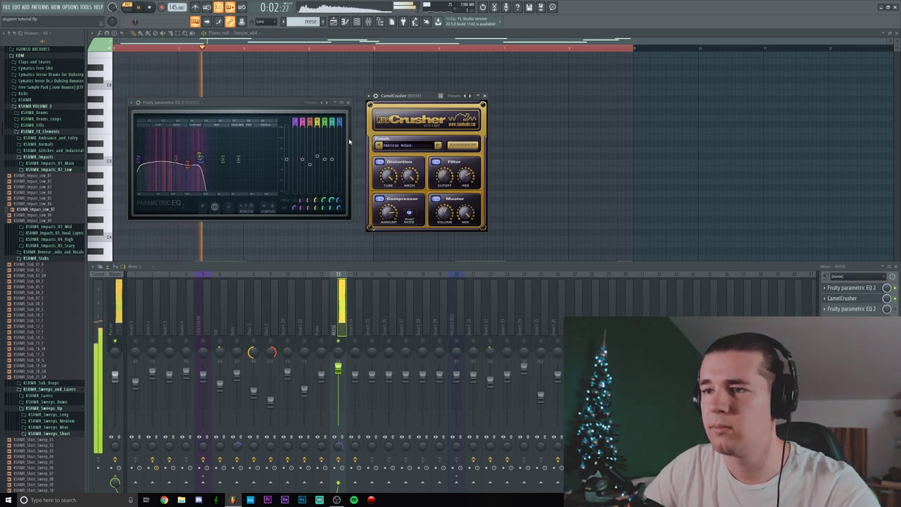
key("space")
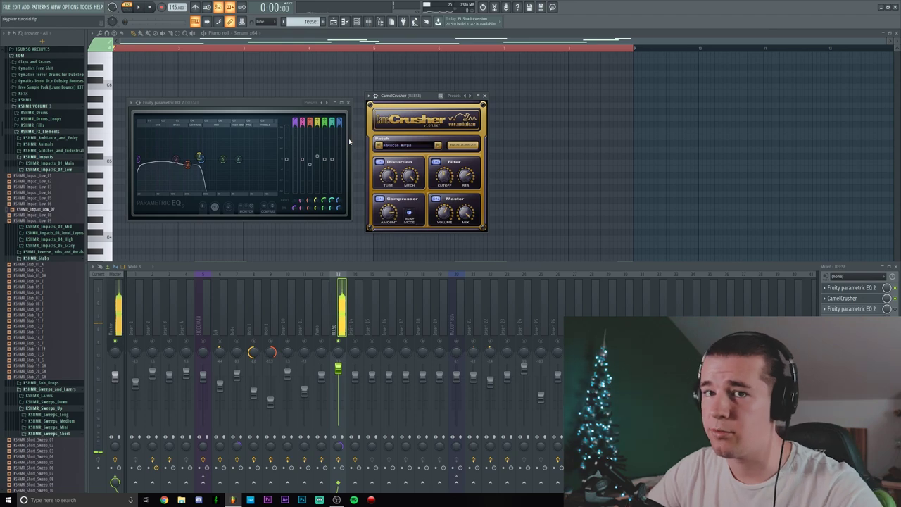
left_click(855, 310)
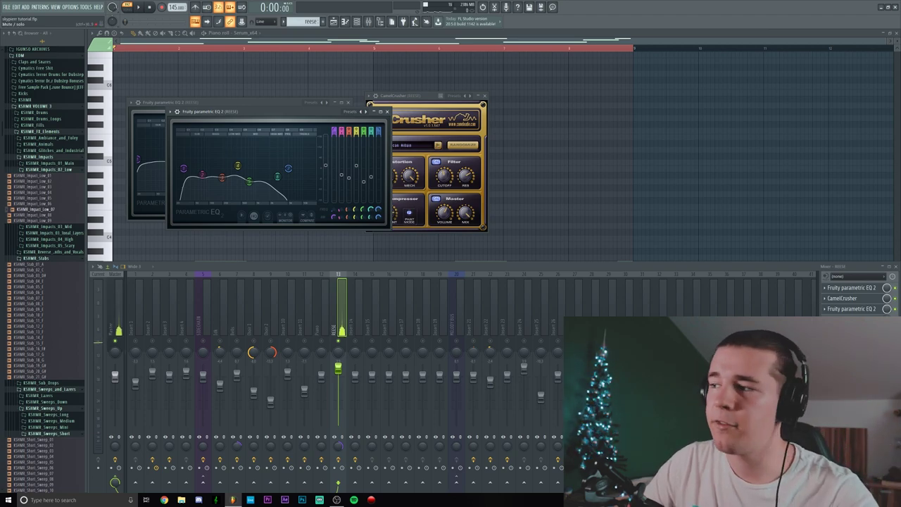
Return to the playlist and play the arrangement from bar 15 to hear the reese in the build-up before the drop.
left_click(896, 33)
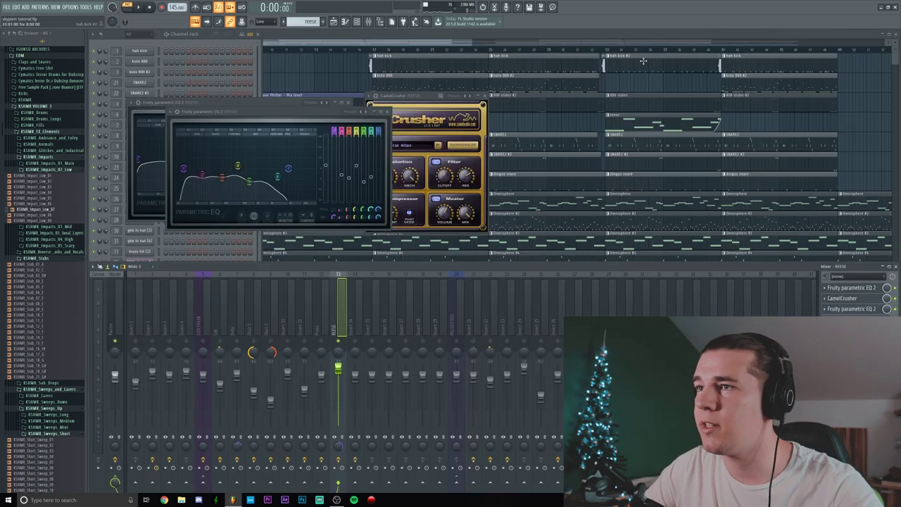
left_click(364, 53)
scroll(351, 50, "up", 2)
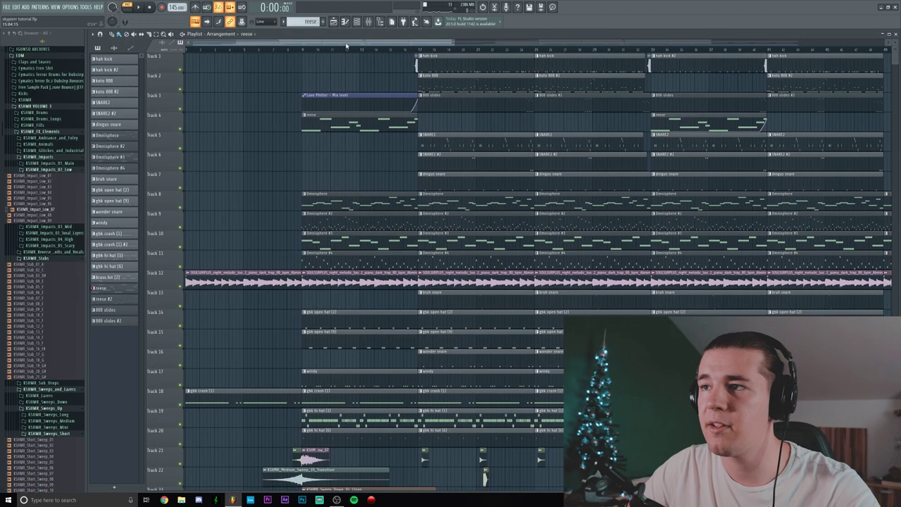
scroll(378, 51, "up", 2)
left_click(380, 51)
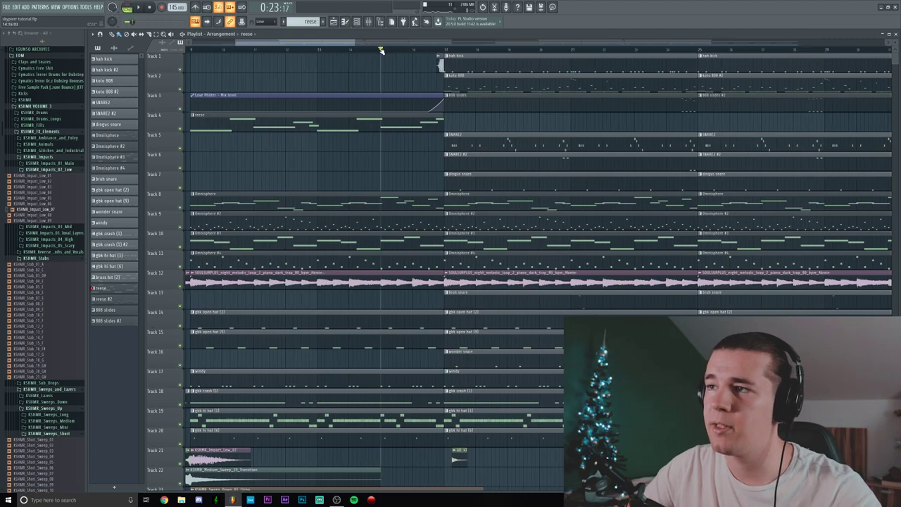
key("space")
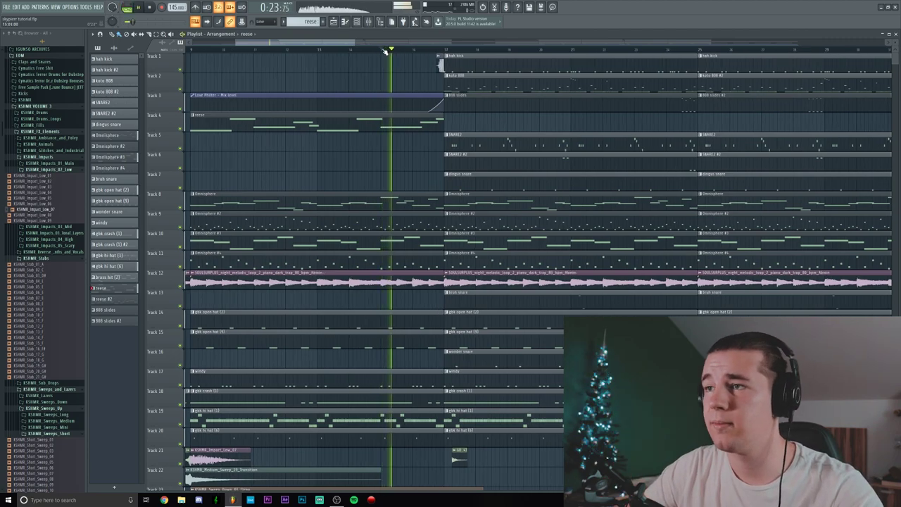
scroll(432, 52, "up", 1)
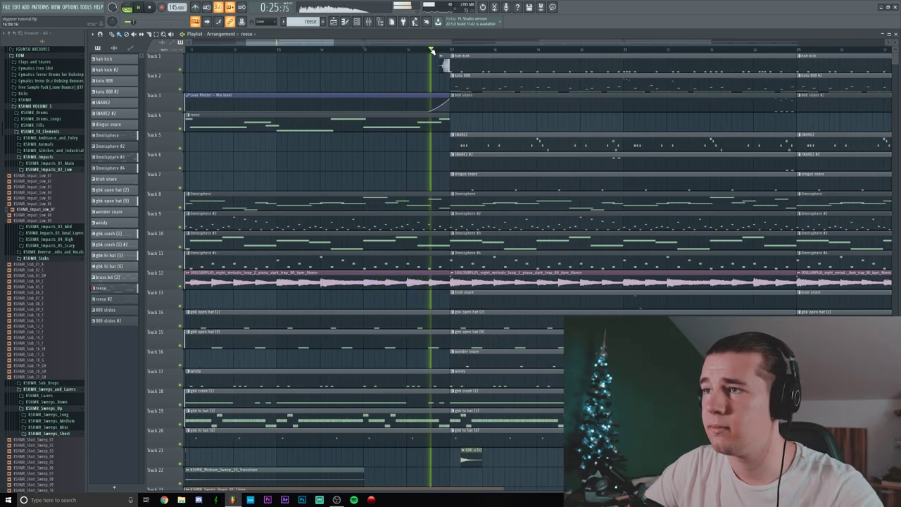
key("space")
Highlight the time range of the second reese clip in the arrangement and clear the selection.
scroll(373, 54, "down", 5)
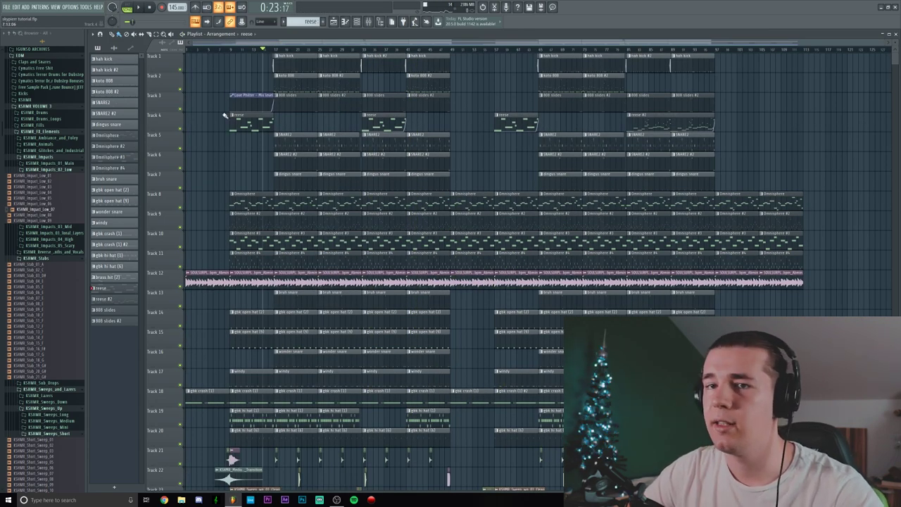
left_click_drag(362, 51, 407, 51)
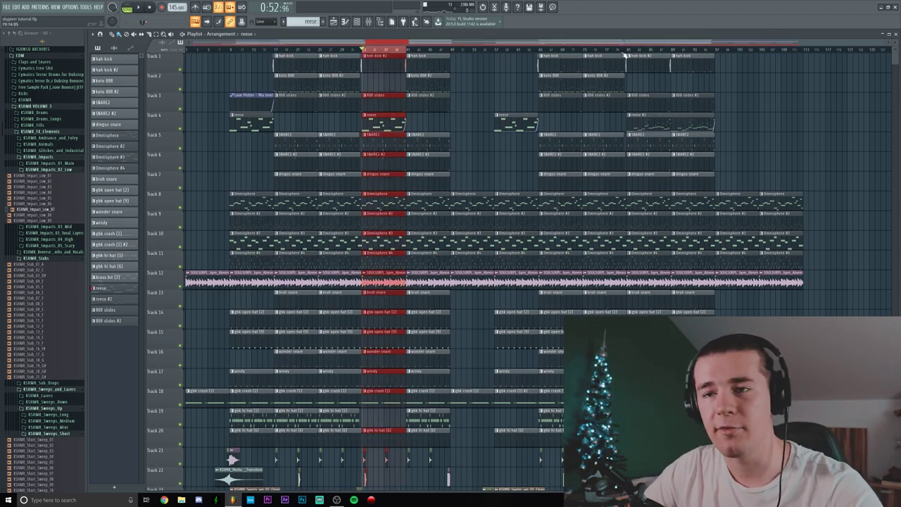
scroll(626, 53, "up", 2)
left_click(626, 52, "ctrl")
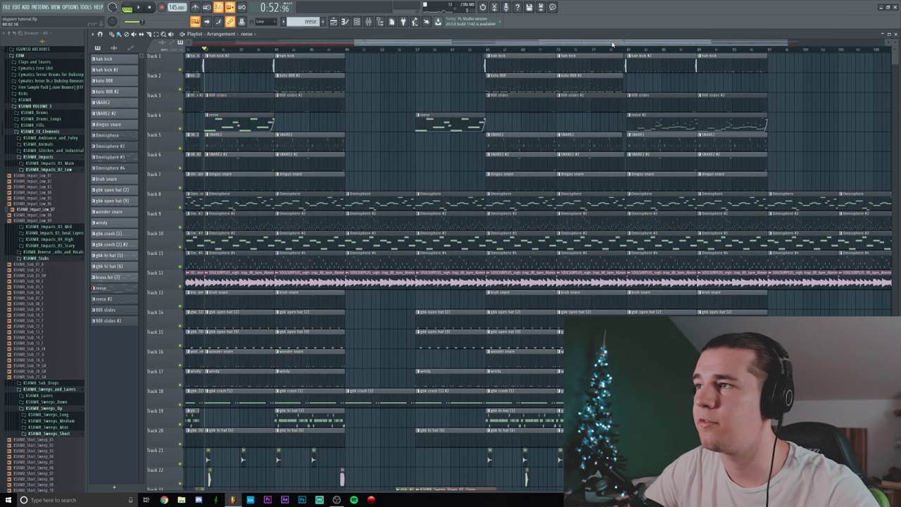
Open the reese #2 pattern's Serum notes in the piano roll and examine its first eight bars up close.
scroll(626, 53, "up", 3)
scroll(588, 55, "up", 1)
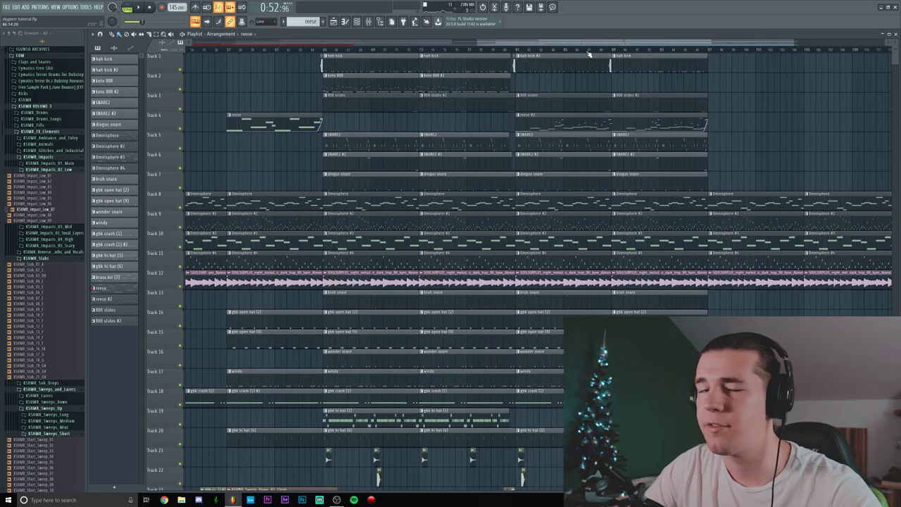
double_click(581, 123)
scroll(389, 53, "down", 2)
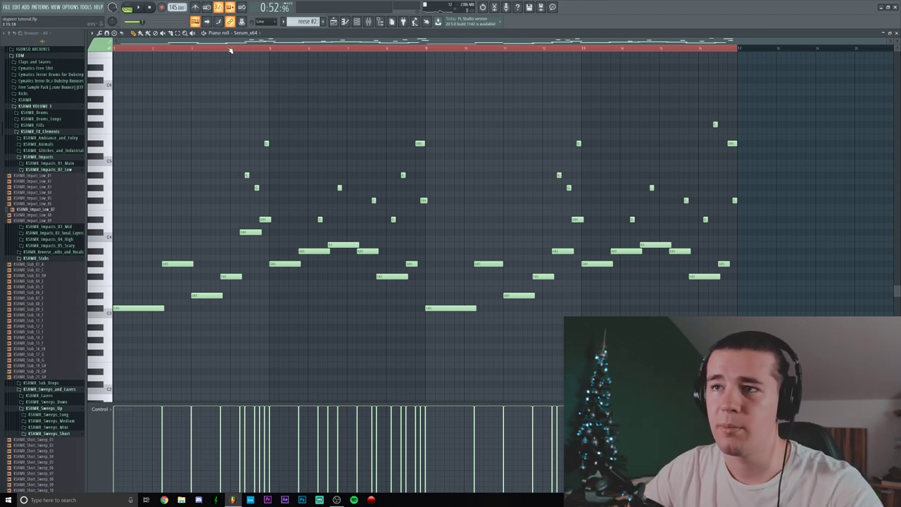
scroll(230, 50, "up", 3)
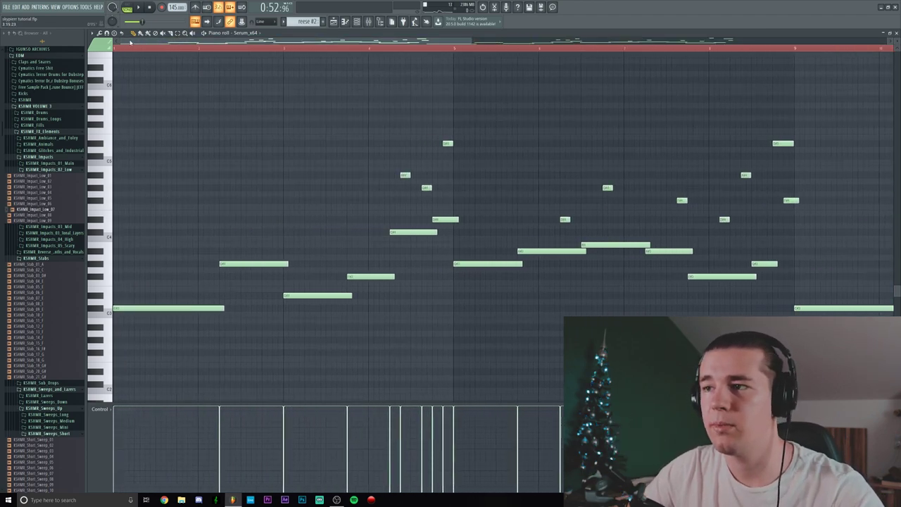
Play the reese #2 pattern from its start and follow its low notes and high accent notes past bar 9.
left_click(205, 33)
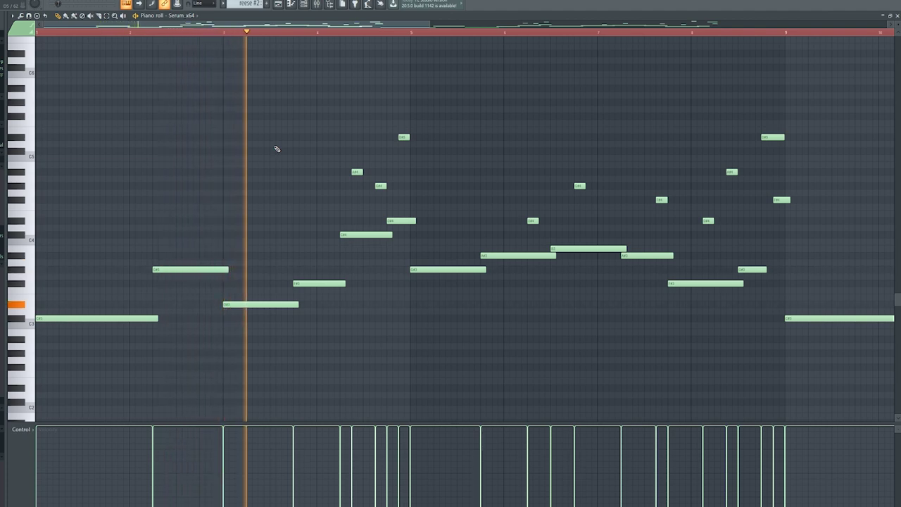
scroll(359, 34, "down", 1)
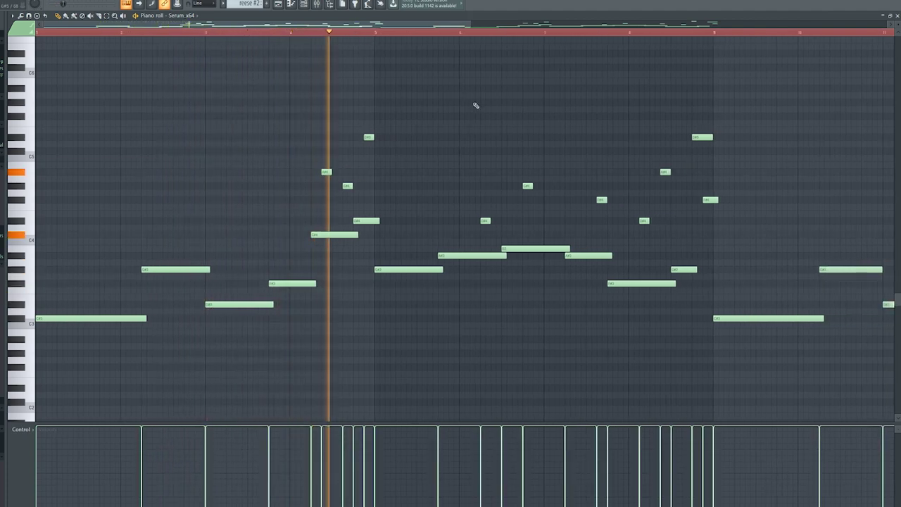
scroll(427, 34, "down", 1)
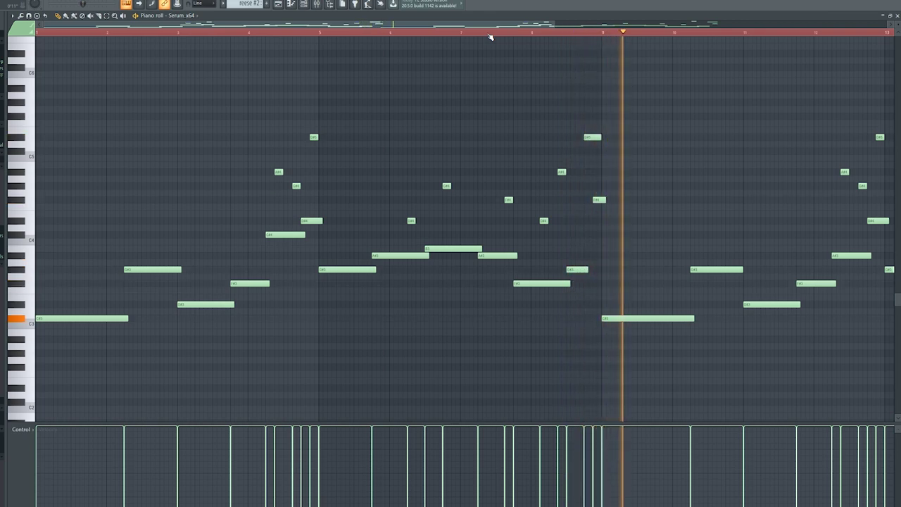
scroll(490, 36, "down", 3)
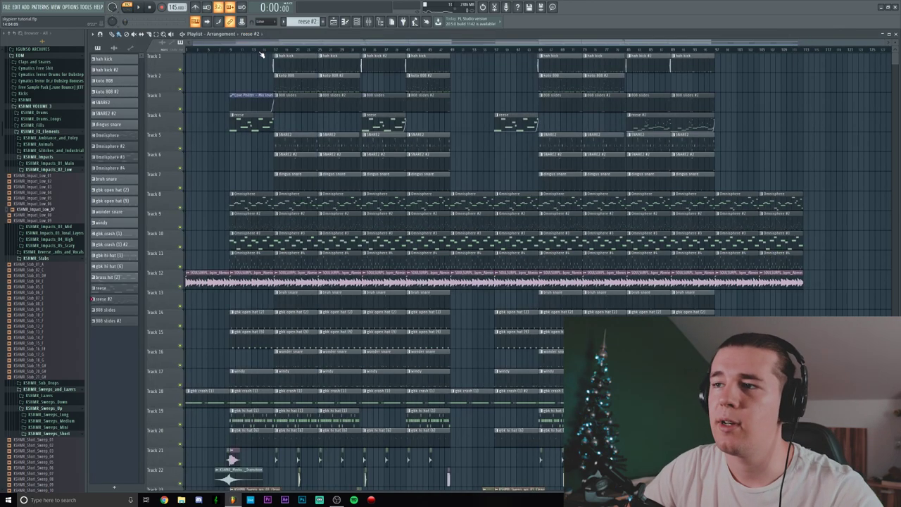
scroll(273, 53, "up", 3)
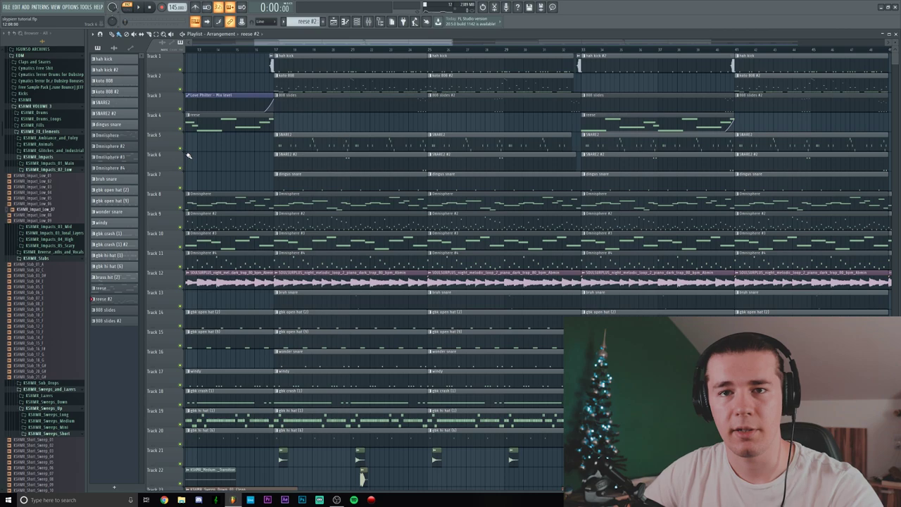
Mute tracks 5, 6, 13 and 16 so only the dingus snare on track 7 remains, and play it from bar 17.
scroll(278, 51, "up", 2)
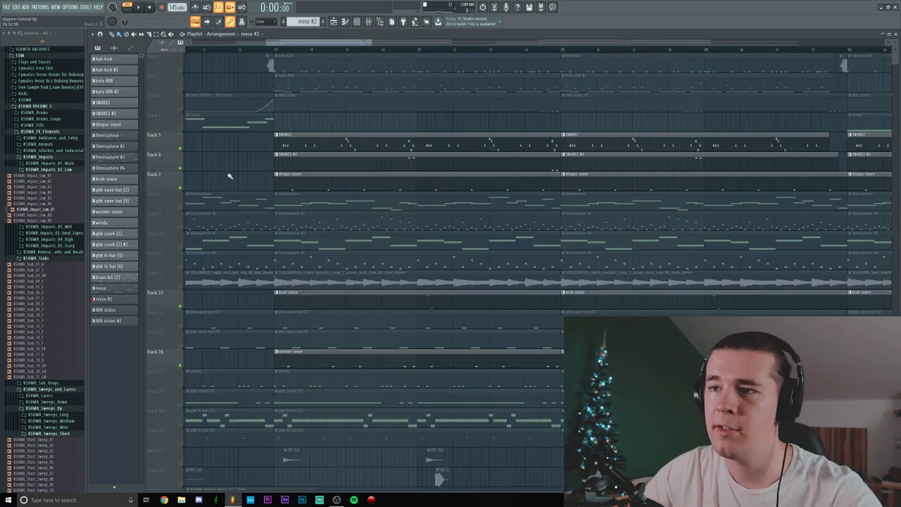
left_click(180, 168)
left_click(181, 149)
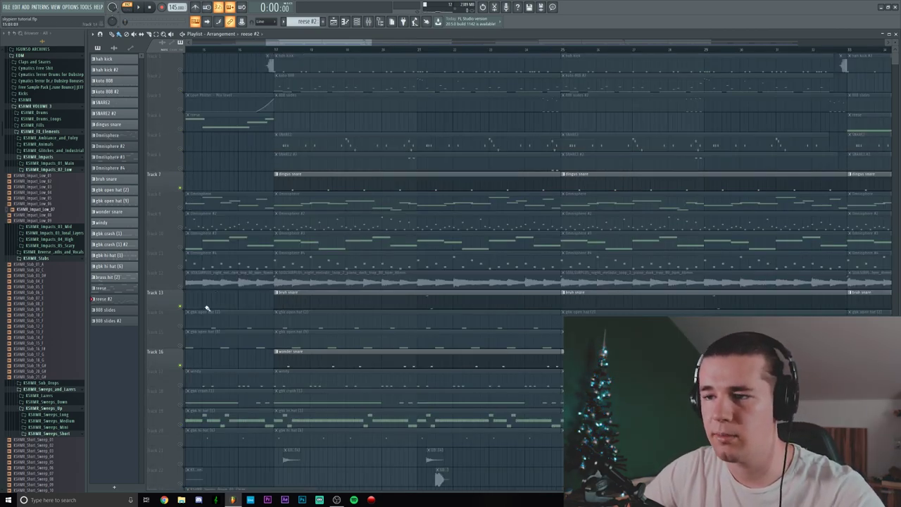
left_click(180, 365)
left_click(181, 307)
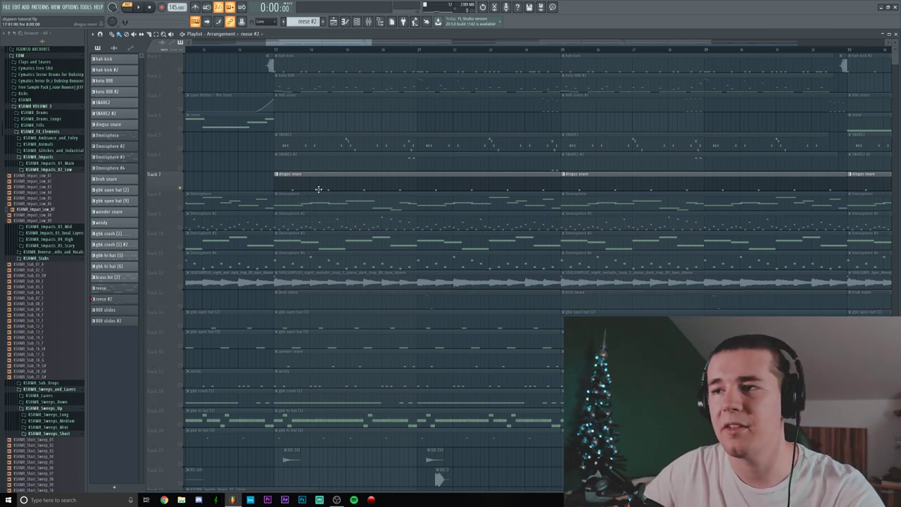
key("space")
key("space")
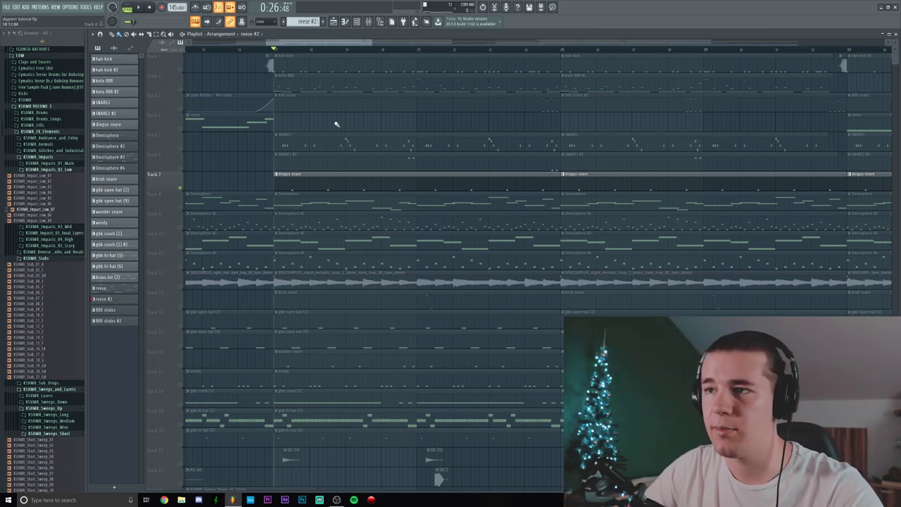
Unmute track 5 and open its SNARE2 pattern in the piano roll with the first eight bars in view.
left_click(181, 148)
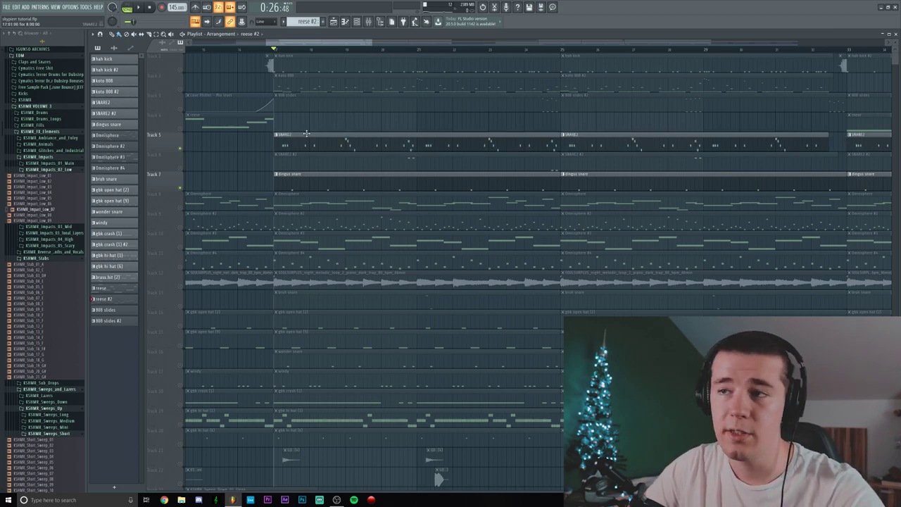
double_click(306, 133)
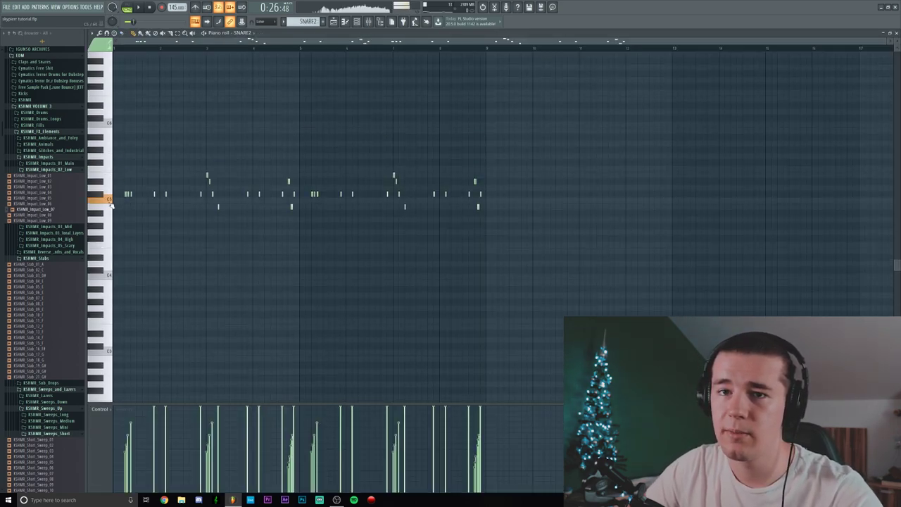
scroll(174, 52, "up", 2)
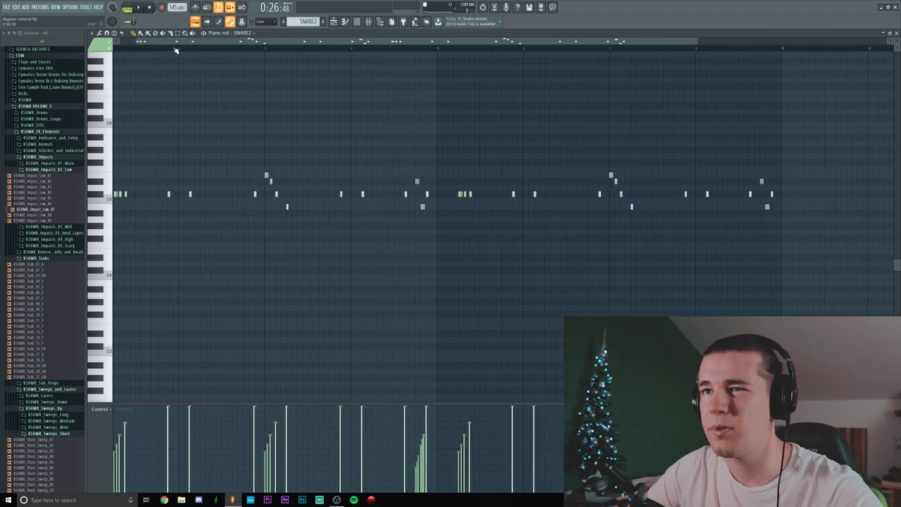
left_click_drag(174, 42, 149, 42)
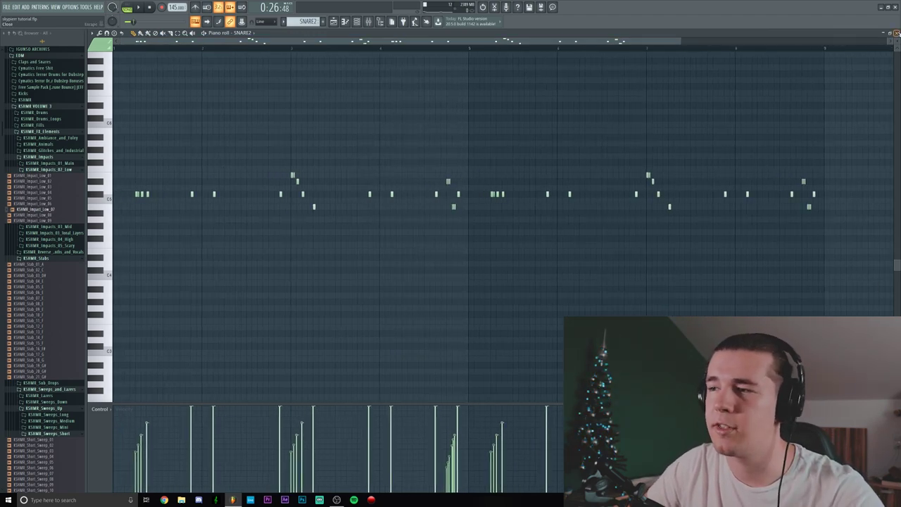
Check the SNARE2 channel in the channel rack and play the song from bar 17 while following its notes in the piano roll.
left_click(896, 34)
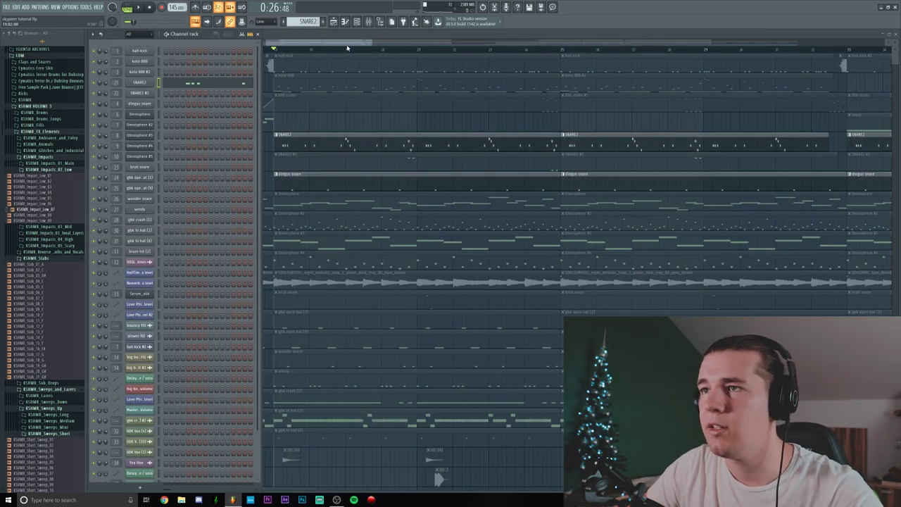
key("F6")
key("F7")
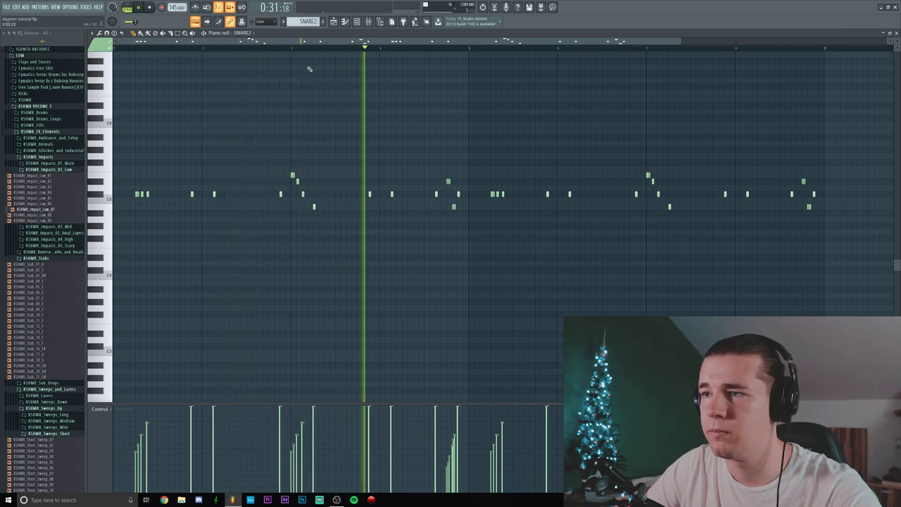
key("space")
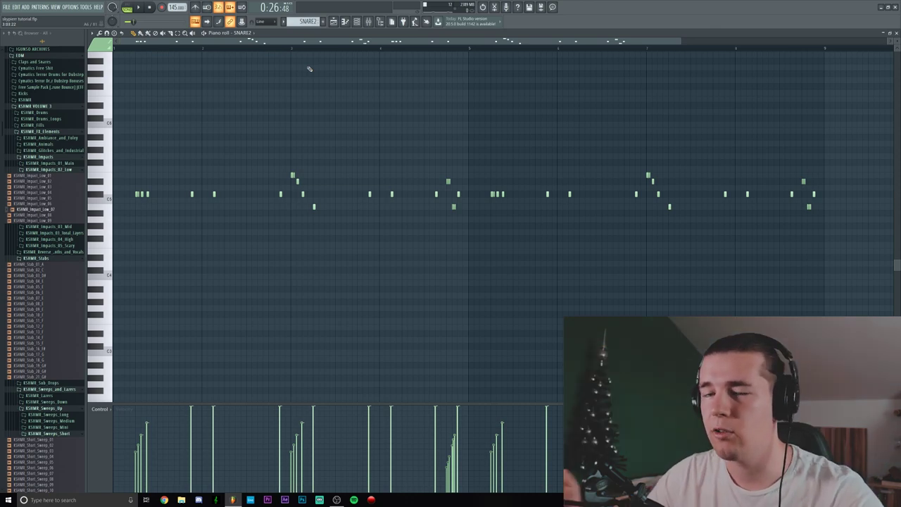
Examine the quick snare roll with rising velocities in bar 1 of SNARE2 up close and play it.
scroll(226, 149, "up", 3)
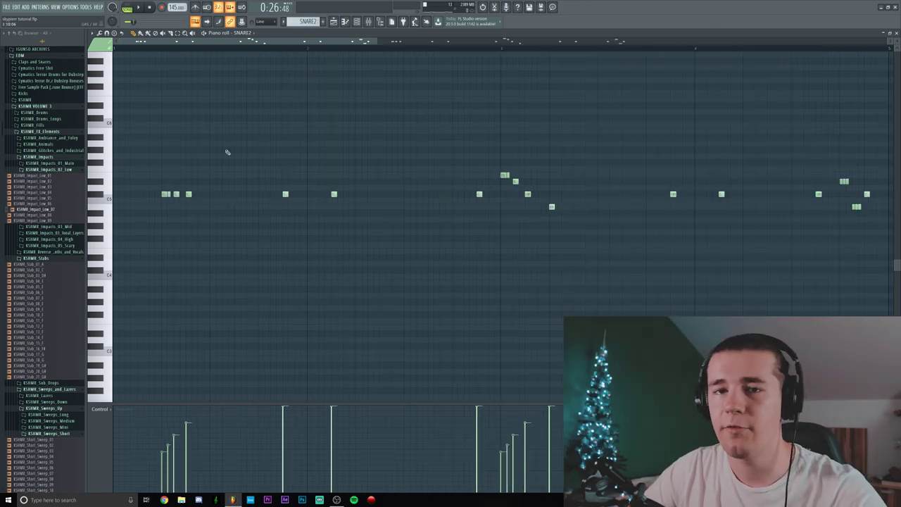
scroll(148, 51, "up", 4)
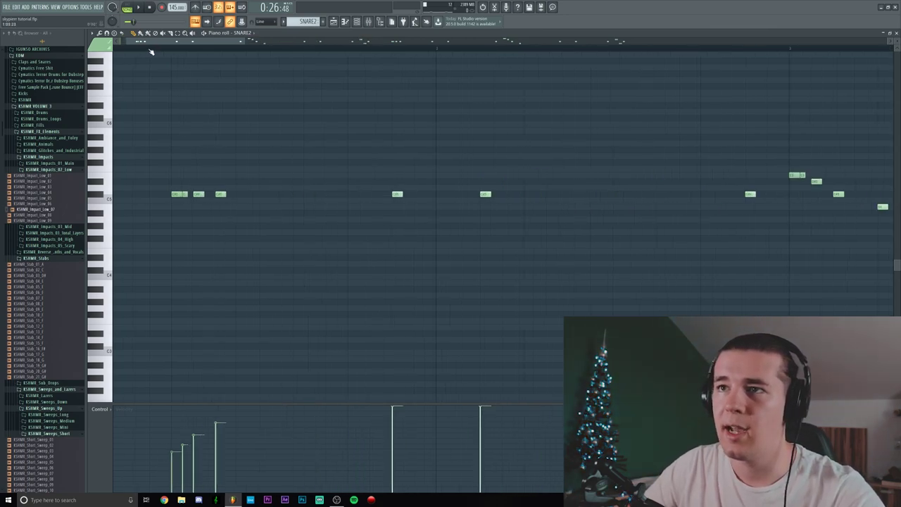
scroll(131, 50, "down", 2)
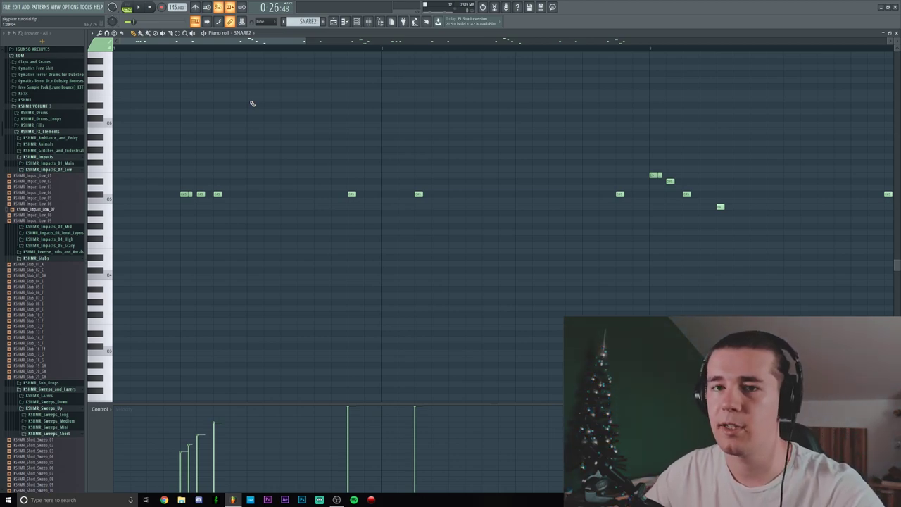
scroll(190, 43, "up", 3)
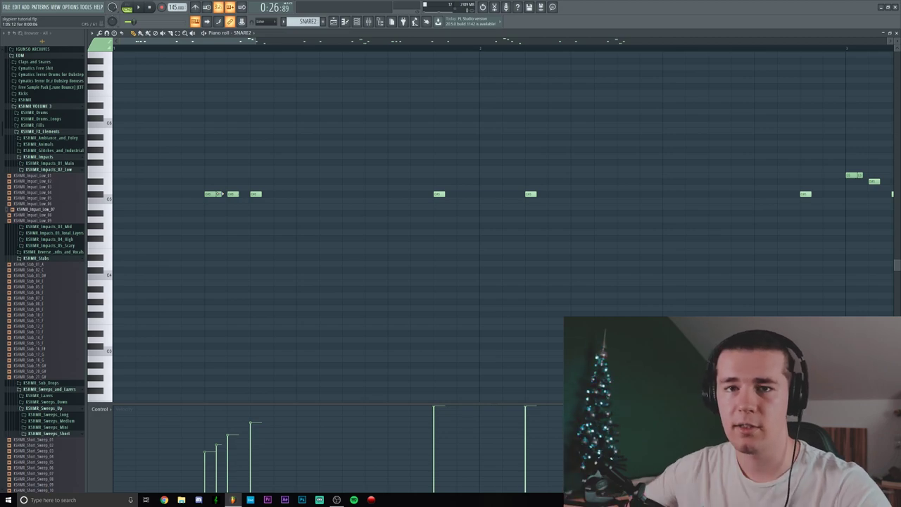
key("space")
key("space")
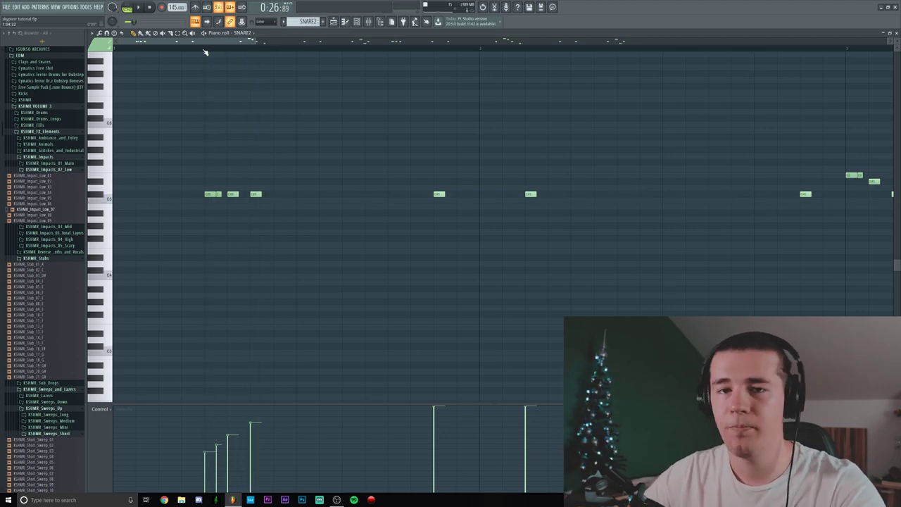
Highlight the SNARE2 snare rolls one after another: at the start of bar 3, in bar 1 and at the end of bar 4.
left_click_drag(475, 165, 511, 219)
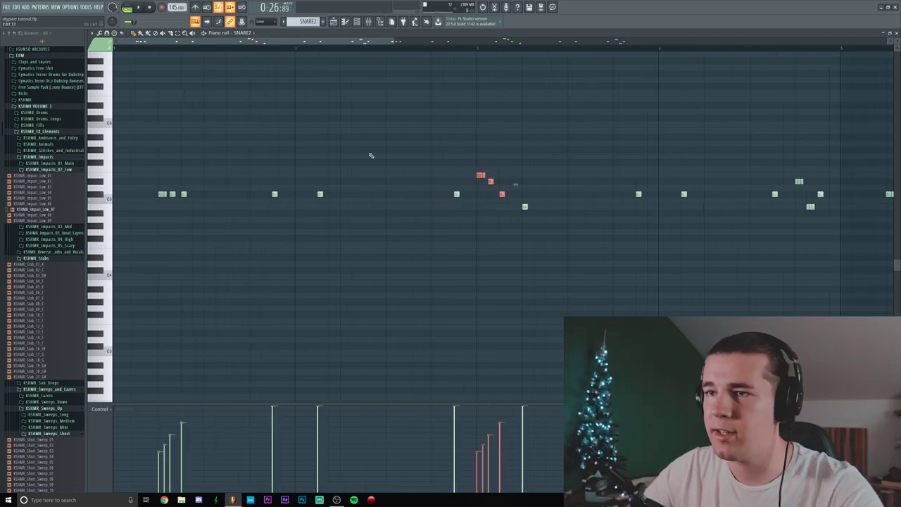
left_click_drag(199, 153, 149, 217)
scroll(479, 50, "down", 4)
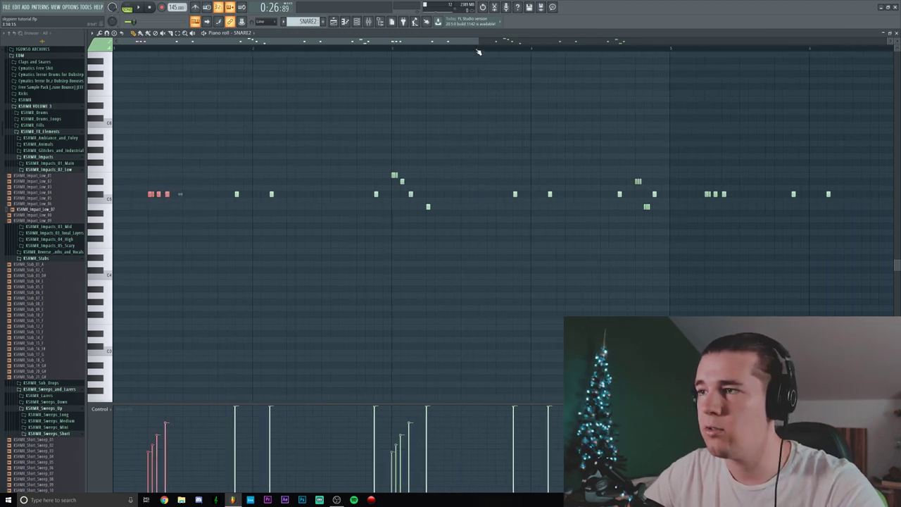
left_click_drag(471, 171, 487, 213)
scroll(492, 45, "up", 4)
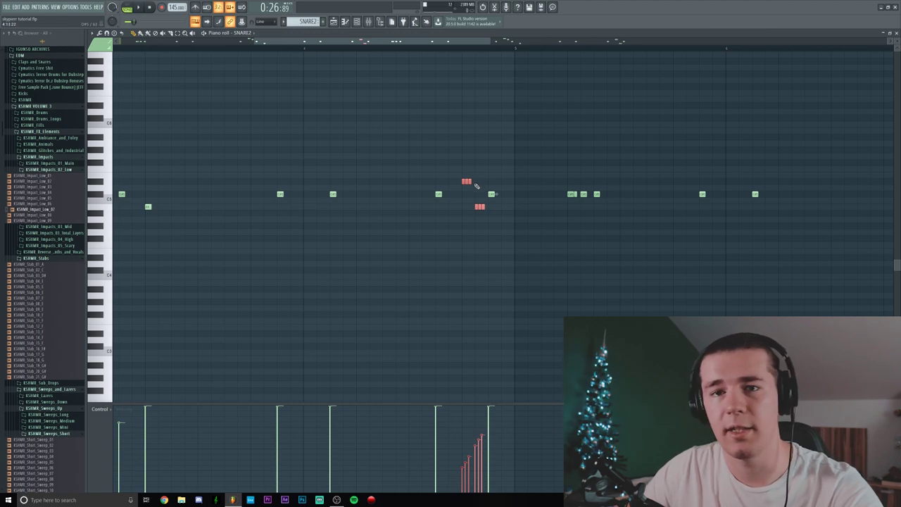
Open the SNARE2 #2 pattern from track 6 in the piano roll and play its two hits at the end of bar 4.
key("F5")
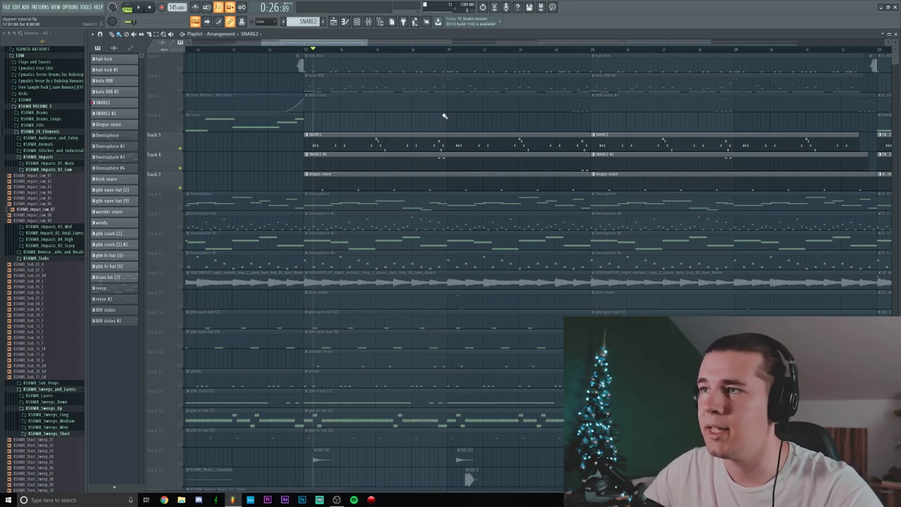
left_click(430, 49)
double_click(438, 165)
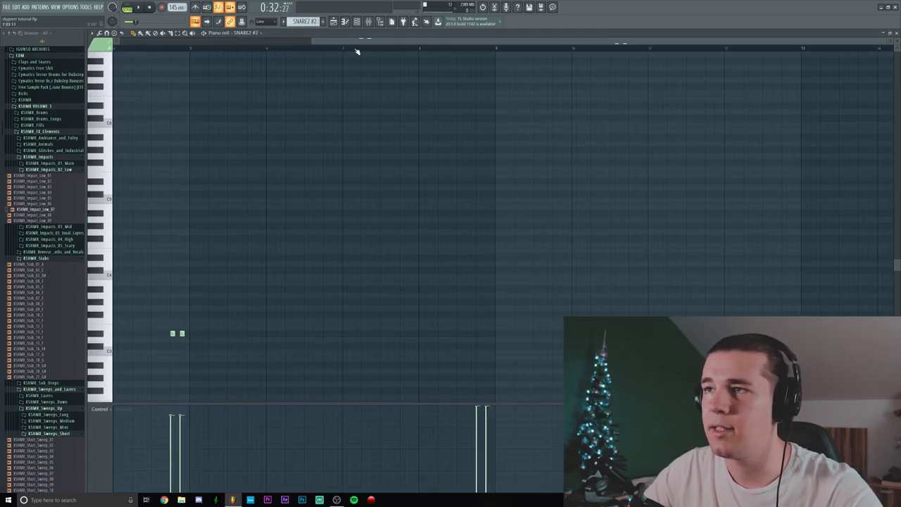
left_click_drag(355, 42, 203, 48)
key("space")
scroll(420, 127, "down", 5)
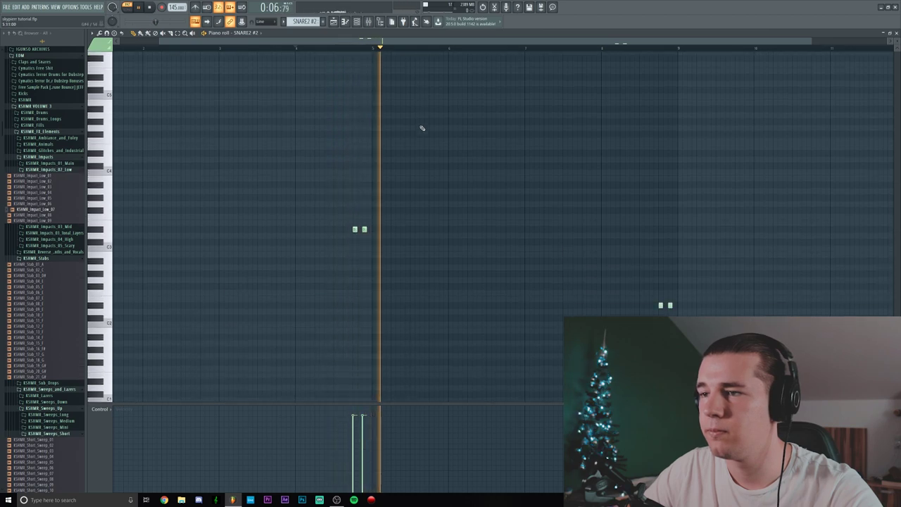
key("space")
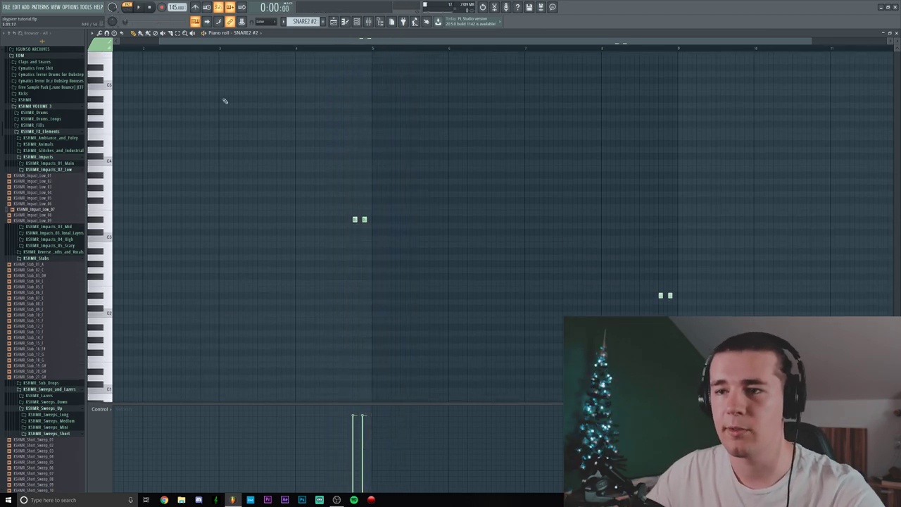
Show the panning values of the SNARE2 #2 notes and play the last two hits at the end of bar 8.
left_click(101, 409)
left_click(112, 423)
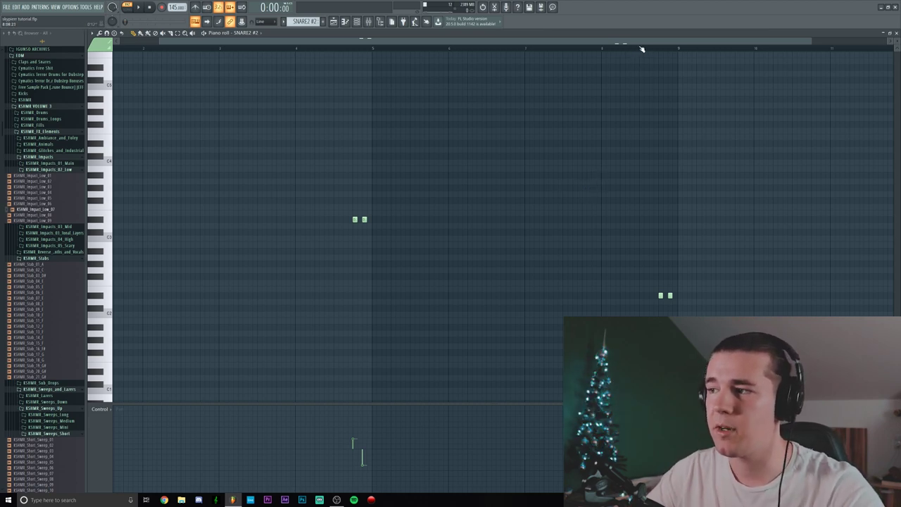
left_click(641, 49)
key("space")
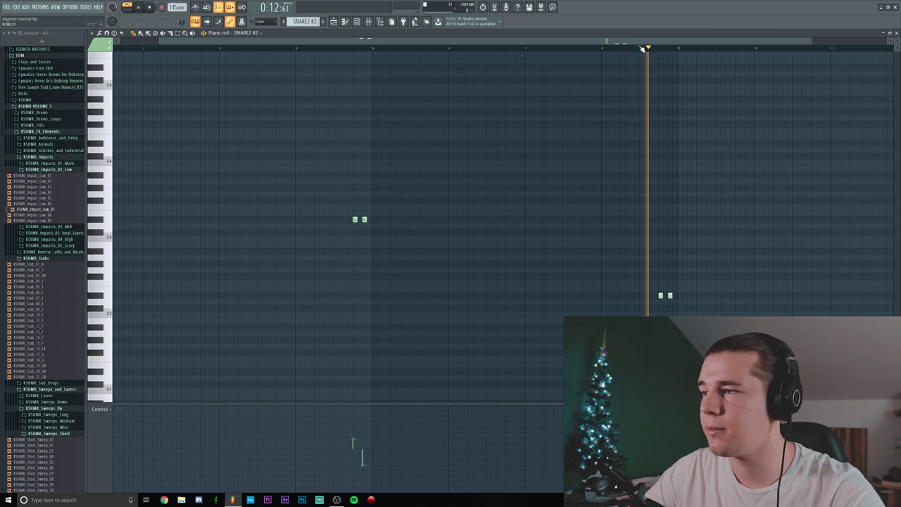
left_click(150, 9)
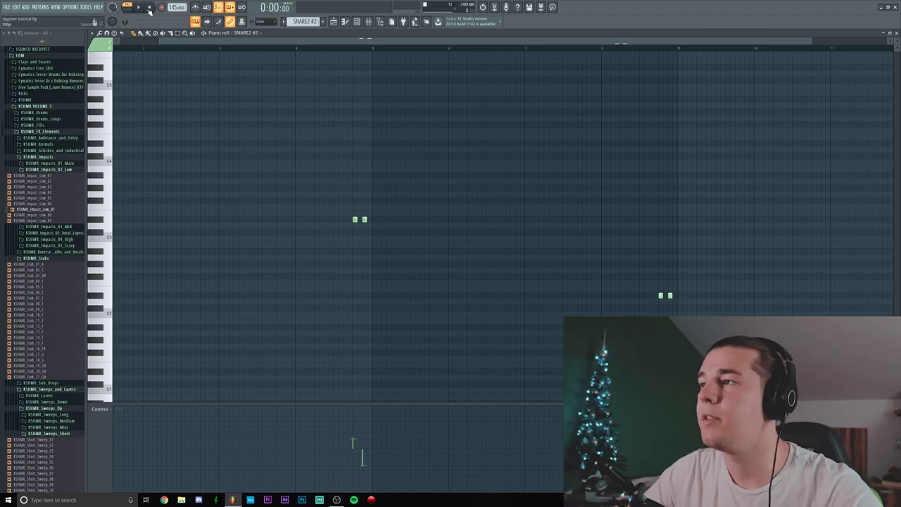
Open the bruh snare pattern from the playlist in the piano roll and examine its high and low rolls in bar 5.
key("F5")
left_click(408, 224)
double_click(407, 224)
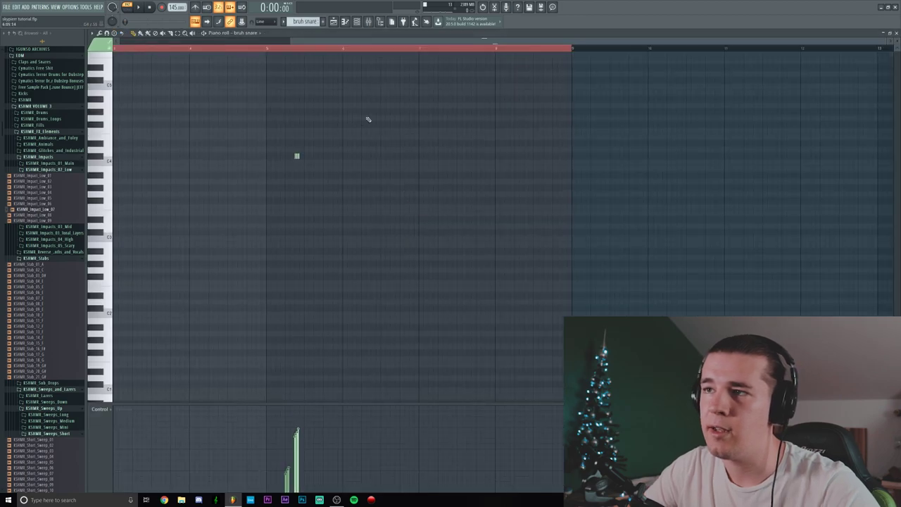
scroll(292, 99, "up", 1)
scroll(292, 100, "up", 1)
scroll(279, 53, "up", 1)
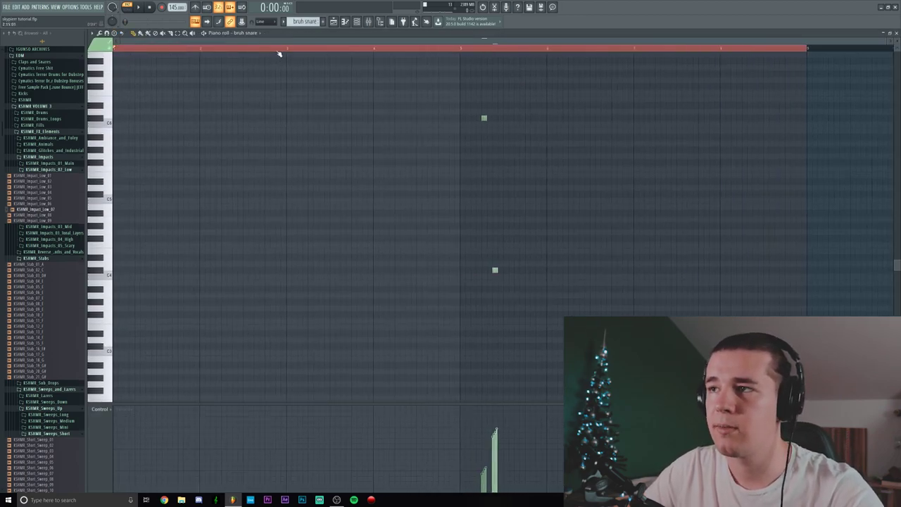
Play the bruh snare rolls from bar 5 and bring up the mixer.
left_click(461, 49)
key("space")
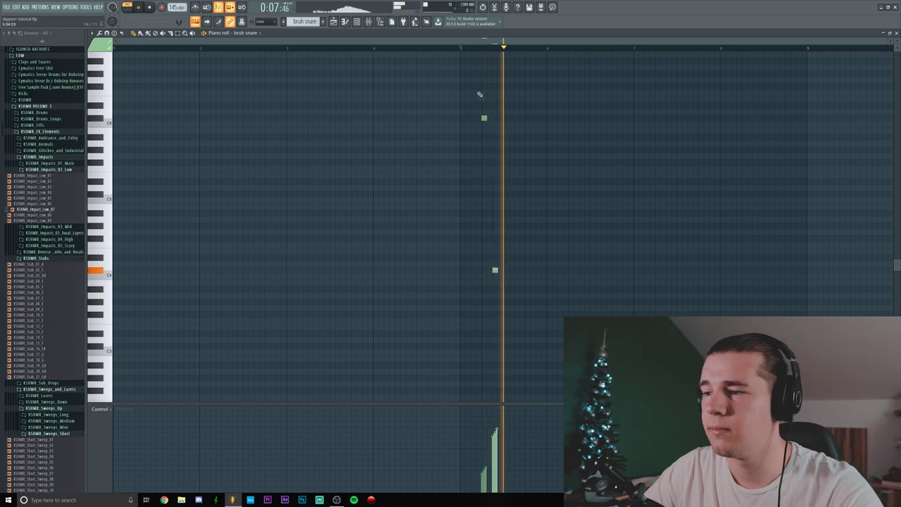
key("space")
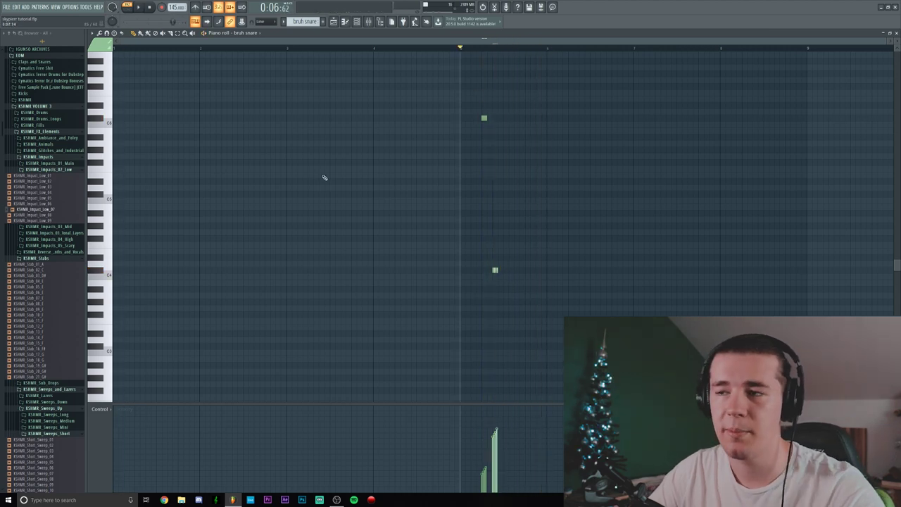
left_click(367, 22)
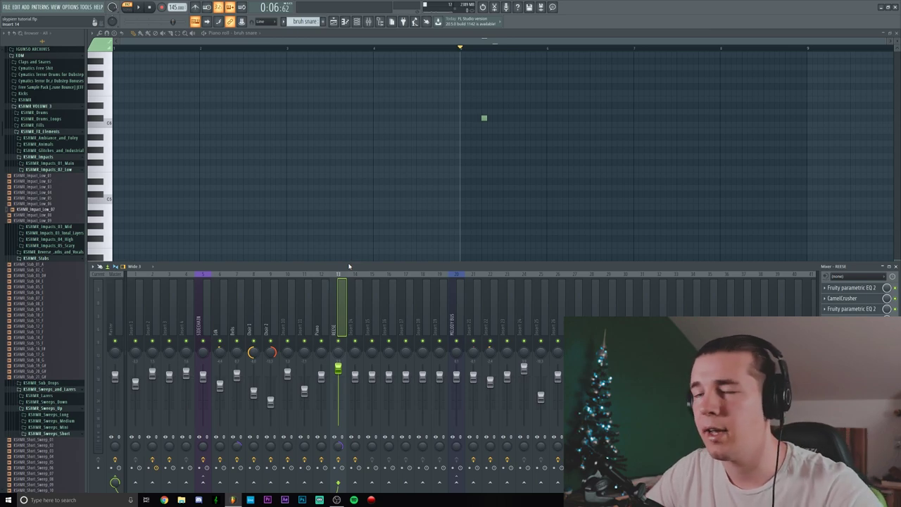
Play the wonder snare pattern from its start in song context and follow its notes in the piano roll.
key("space")
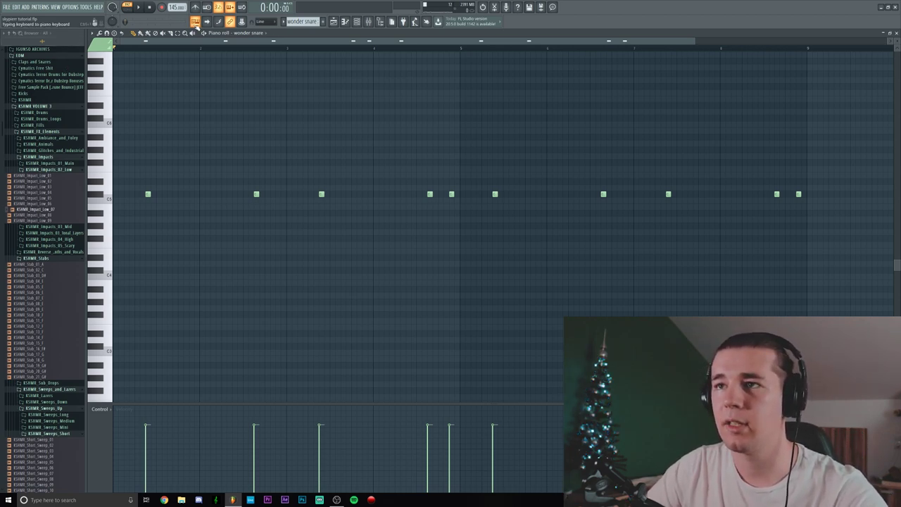
left_click(204, 33)
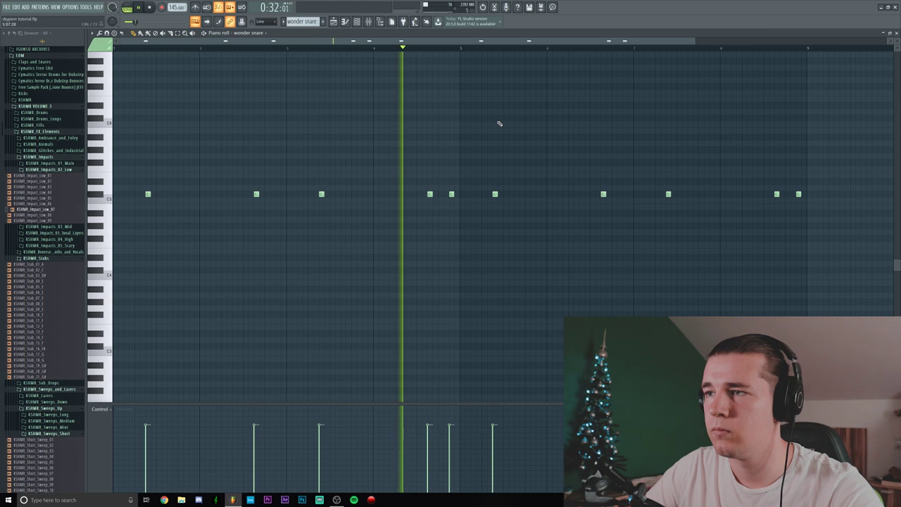
key("space")
Show the mixer and open the Fruity parametric EQ 2 on insert 26 to view its curve.
key("F9")
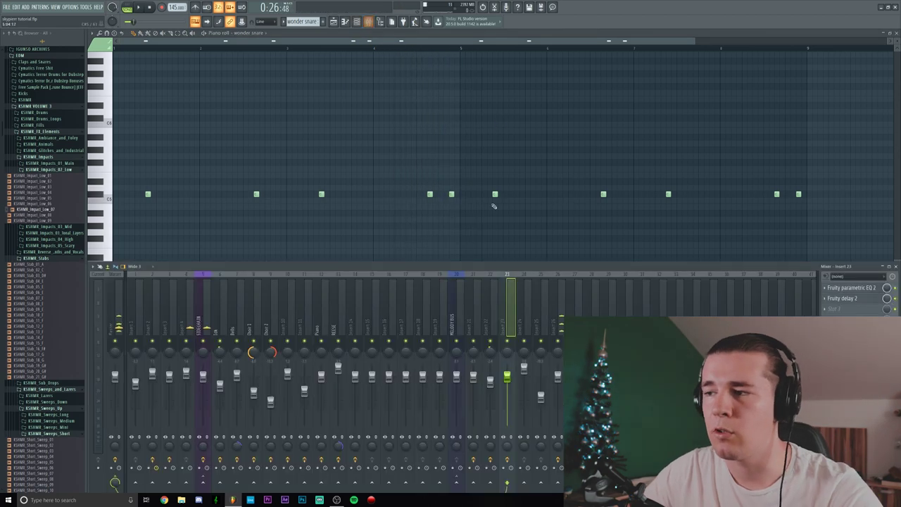
left_click(562, 304)
left_click(852, 287)
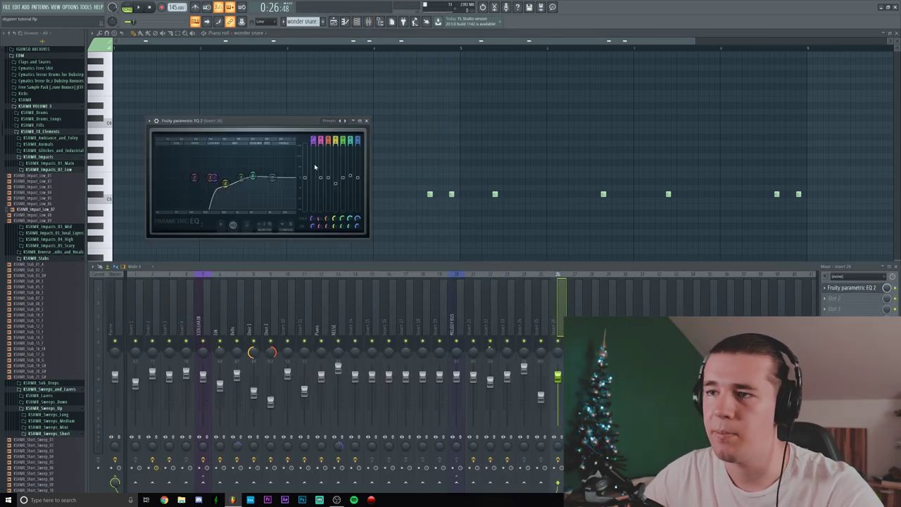
Play the wonder snare with the insert 26 EQ open, close the EQ and return to the playlist.
mouse_move(216, 178)
left_mouse_down()
mouse_move(172, 178)
mouse_move(214, 178)
left_mouse_up()
key("space")
key("space")
left_click(366, 121)
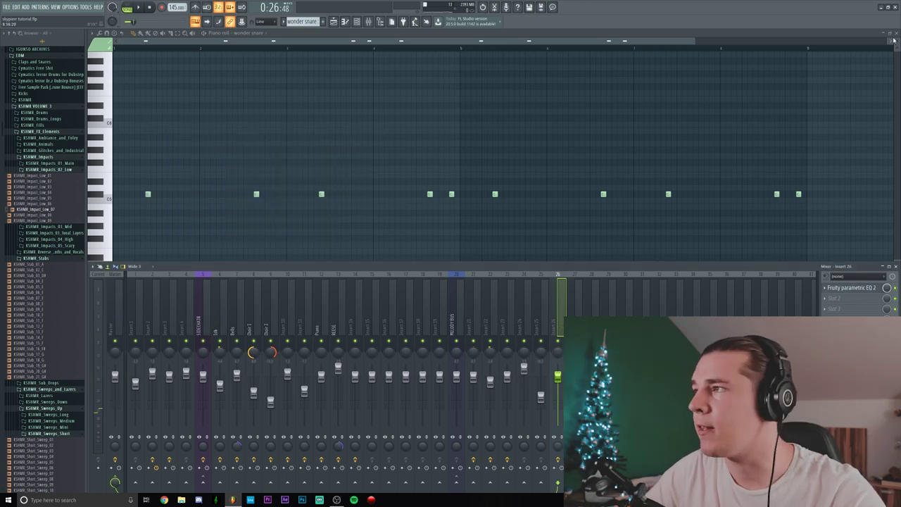
left_click(895, 34)
left_click(886, 36)
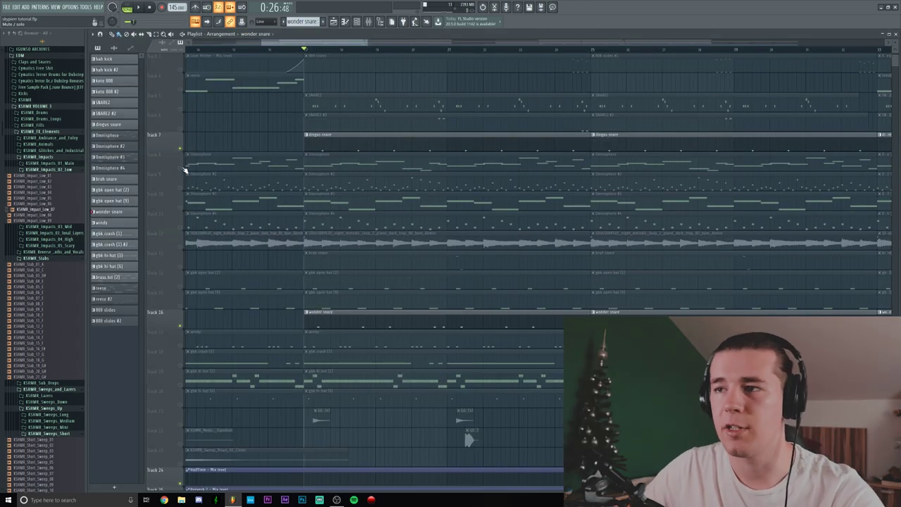
Solo track 8 in the playlist and play its Omnisphere pattern in the piano roll from the start.
scroll(183, 171, "up", 1)
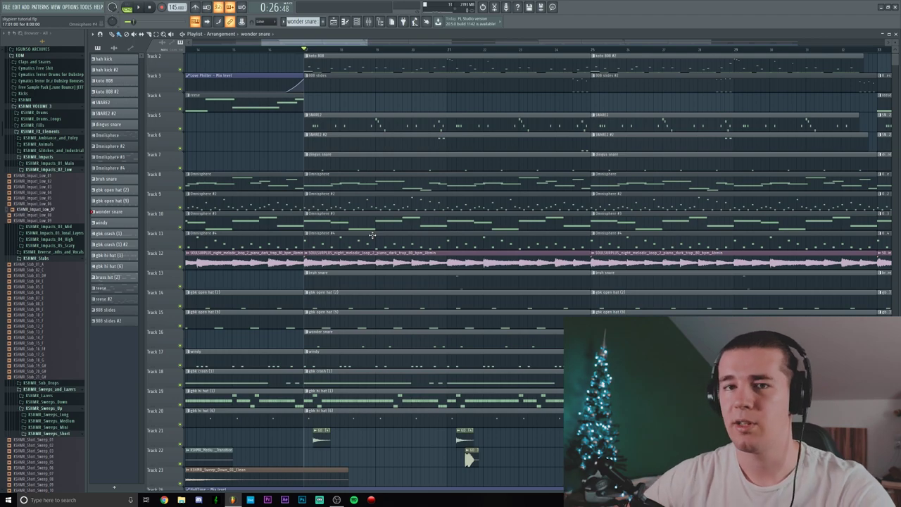
scroll(372, 234, "up", 1)
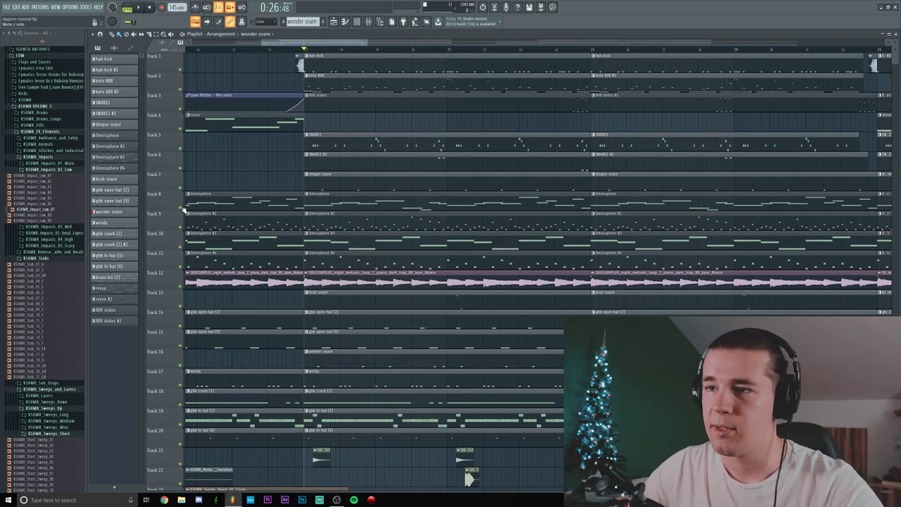
right_click(182, 209)
double_click(334, 203)
scroll(297, 47, "right", 1)
scroll(296, 48, "left", 1)
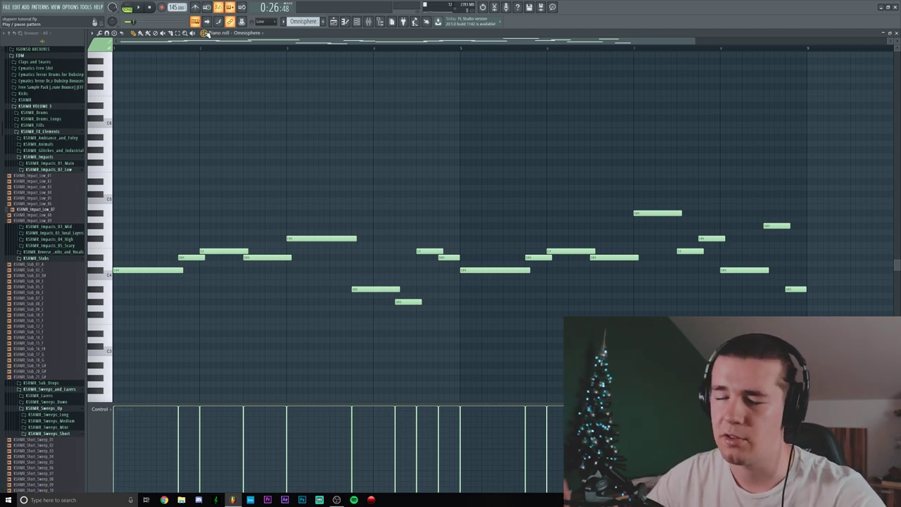
key("space")
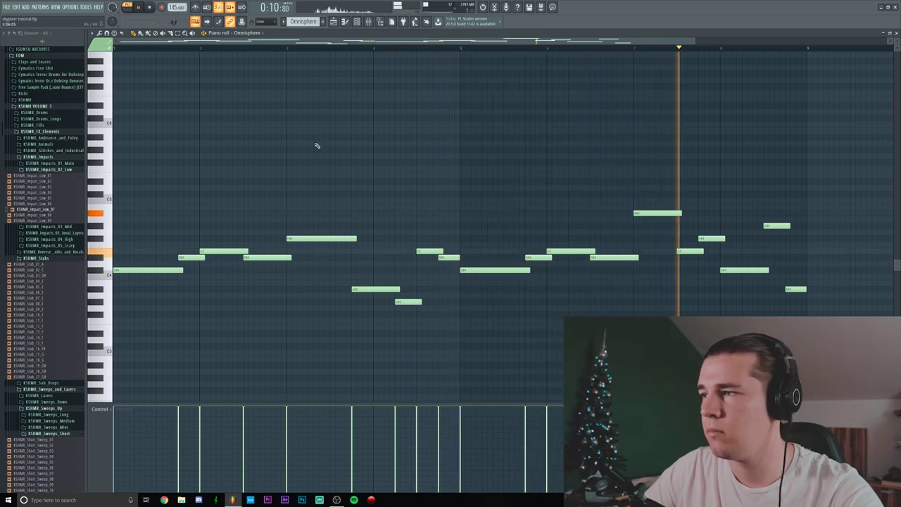
key("space")
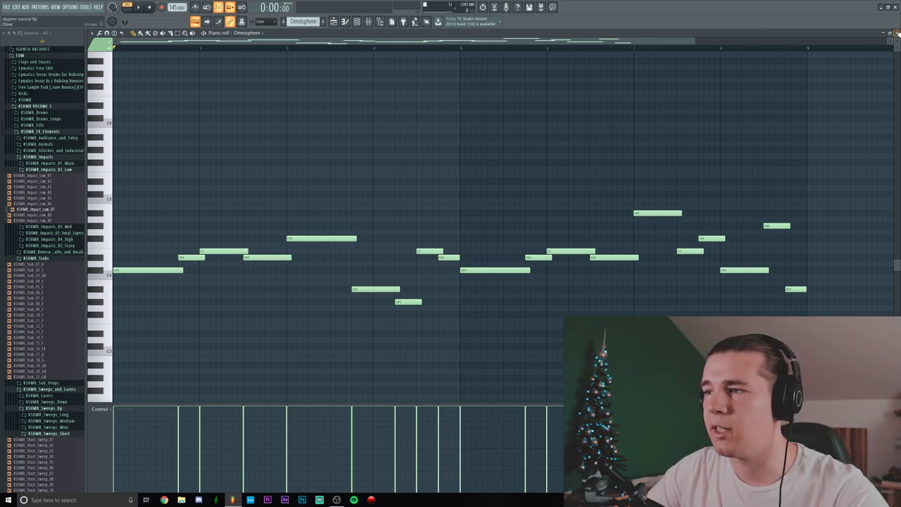
Return to the playlist, open the Omnisphere #2 pattern on track 9 in the piano roll and play it.
left_click(896, 33)
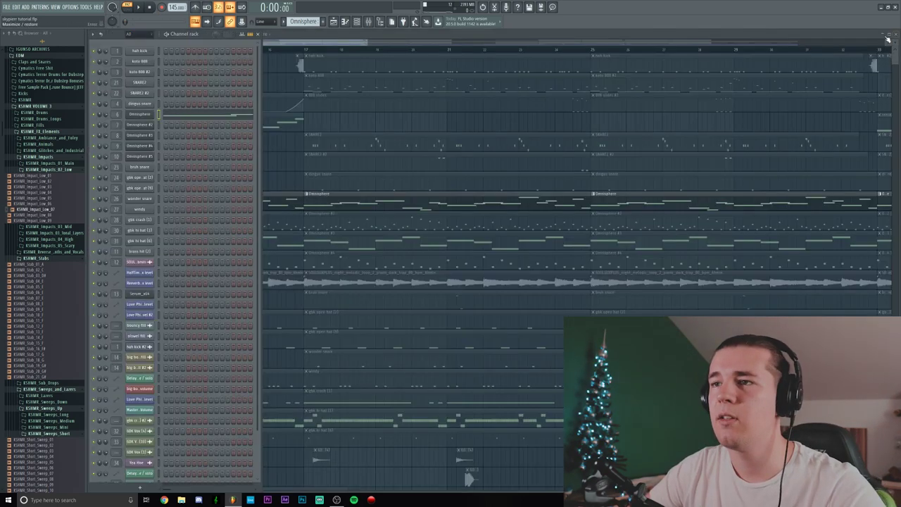
left_click(310, 45)
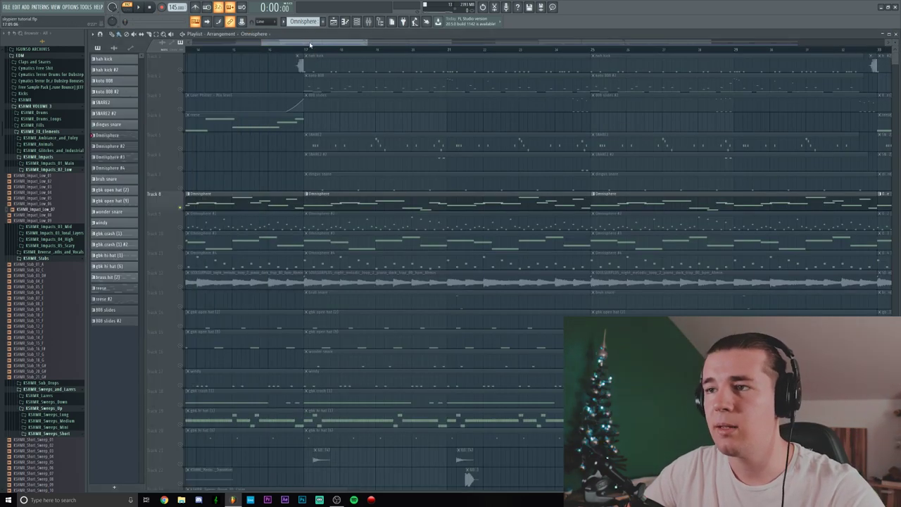
double_click(319, 219)
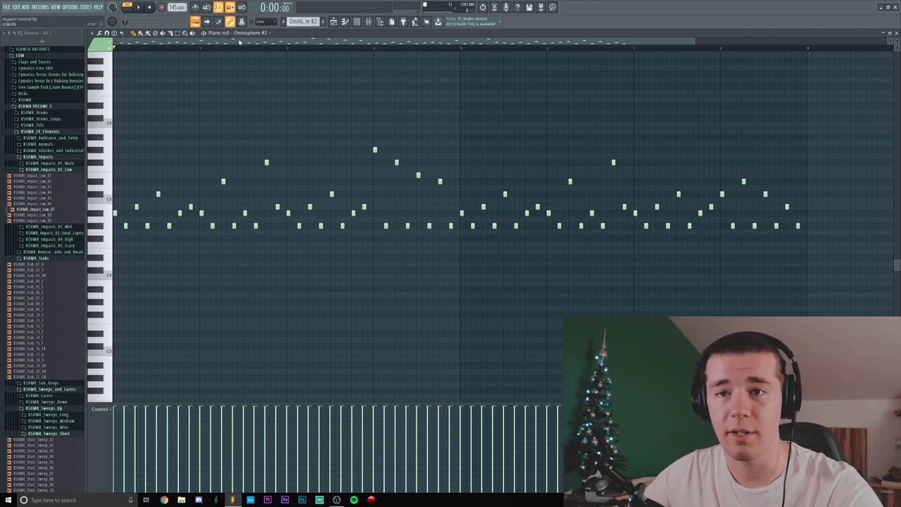
left_click(205, 34)
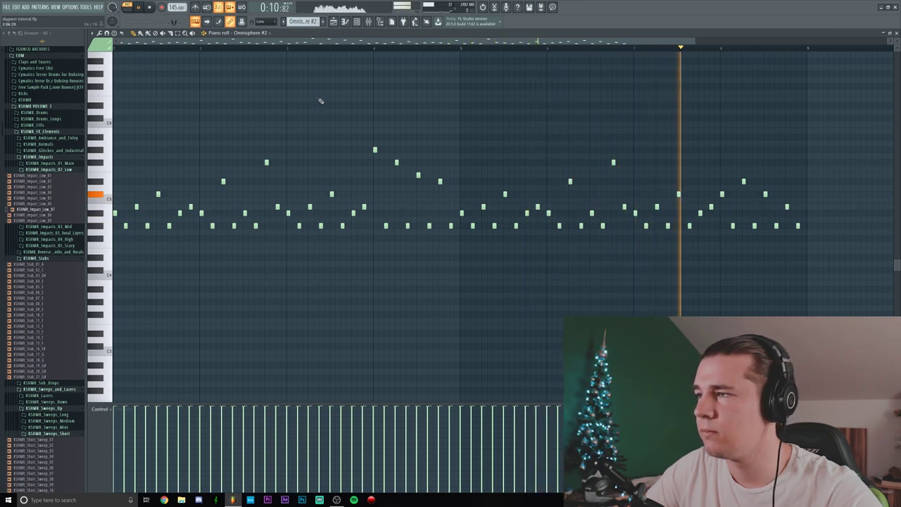
key("space")
Show the mixer, view the HalfTime effect on the Bells insert and play the Omnisphere #2 melody.
key("F9")
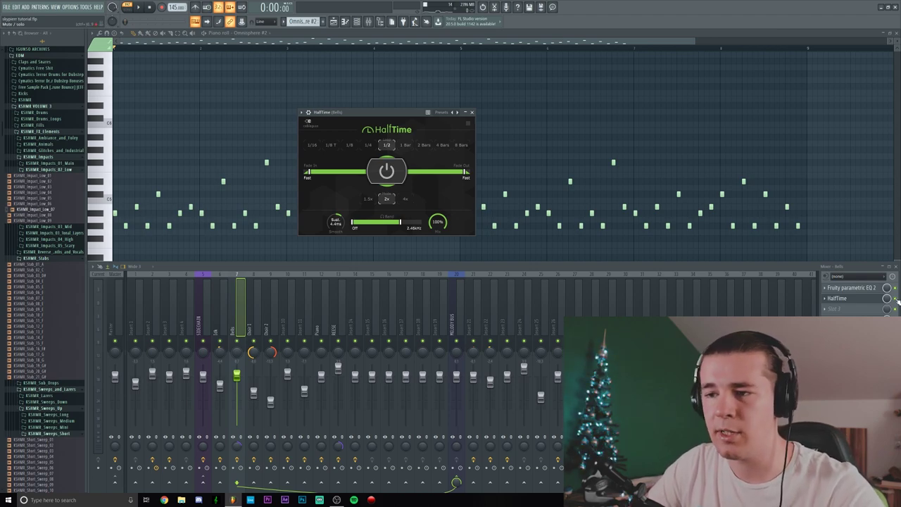
key("space")
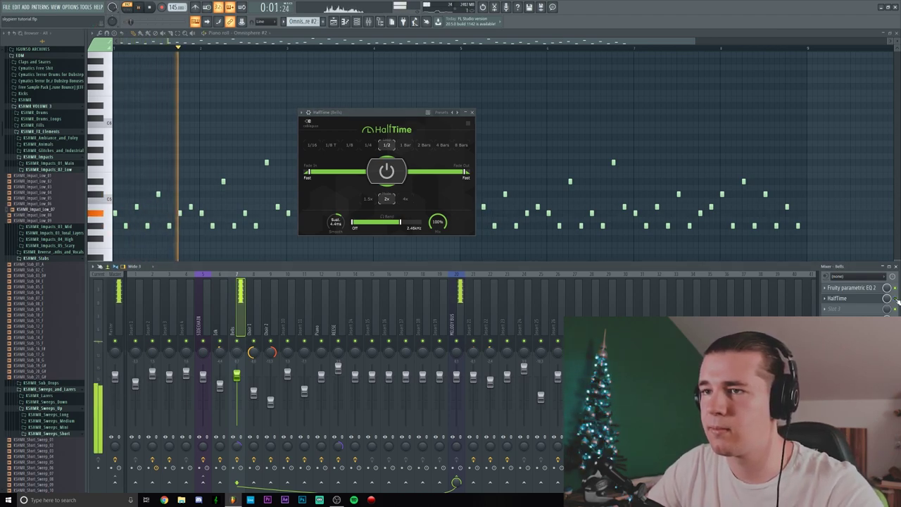
key("space")
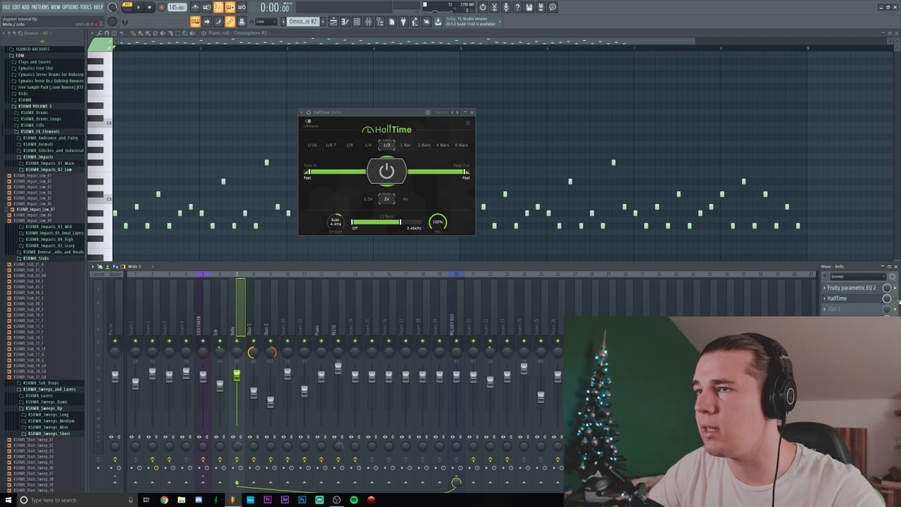
Leave only tracks 10 and 11 audible and play Omnisphere #3 and #4 in song mode with the mixer shown.
key("F5")
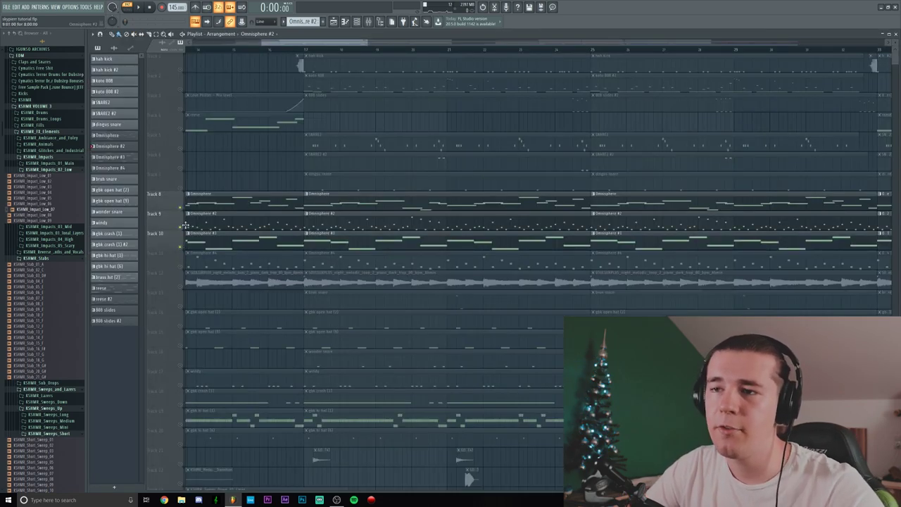
left_click(180, 268)
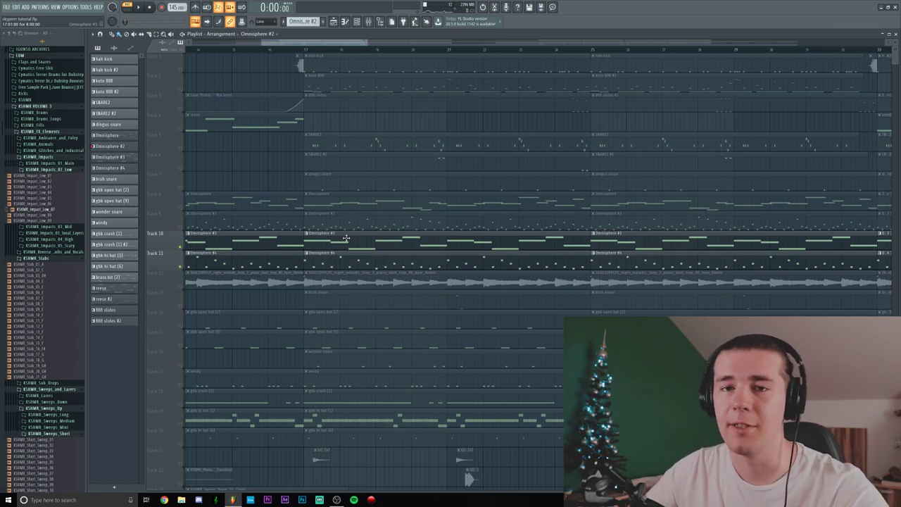
key("l")
key("F9")
scroll(298, 239, "down", 1)
scroll(298, 231, "down", 1)
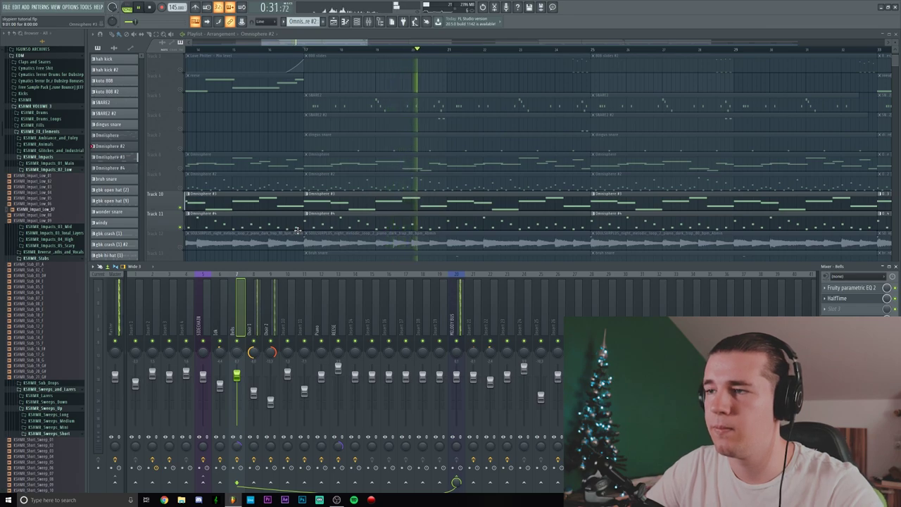
key("space")
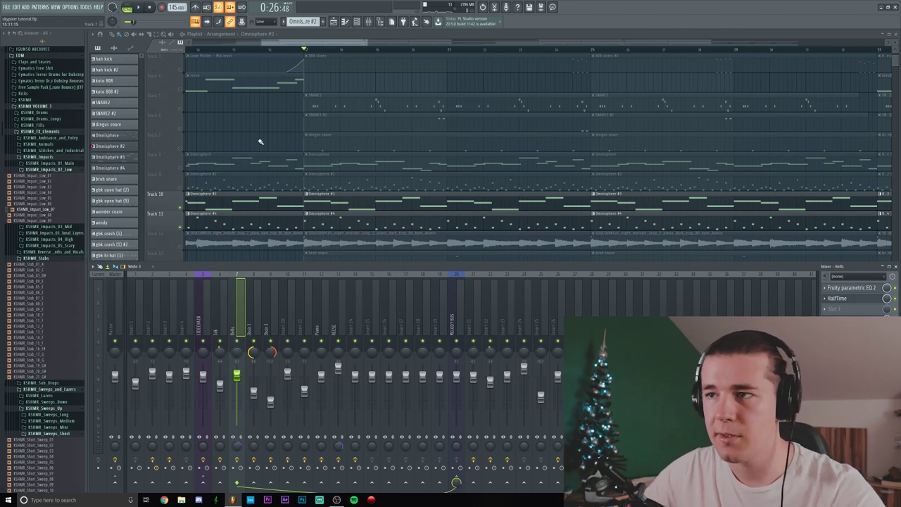
Isolate the SOULSURPLUS piano loop on track 12 by muting tracks 10 and 11.
left_click(181, 246)
left_click(181, 226)
left_click(181, 206)
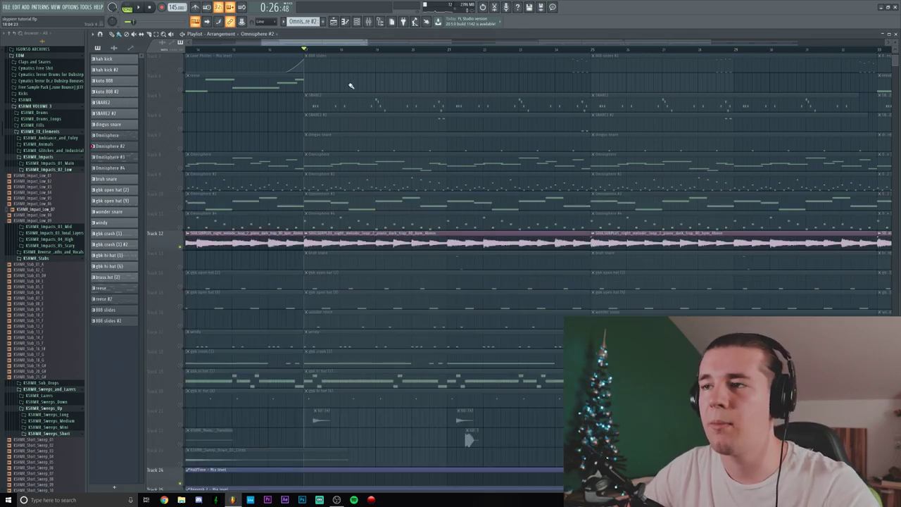
Show the mixer and view the Fruity parametric EQ 2 curve on the Piano insert.
left_click(368, 21)
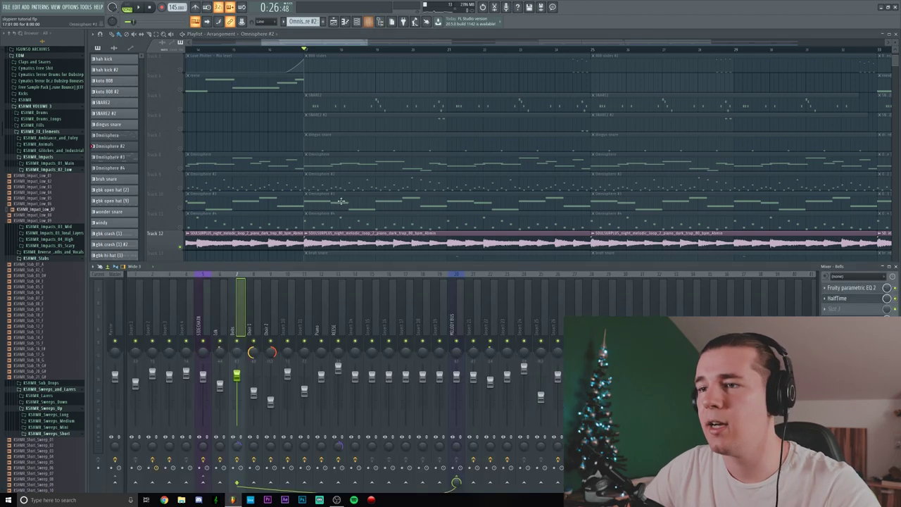
left_click(321, 313)
left_click(852, 287)
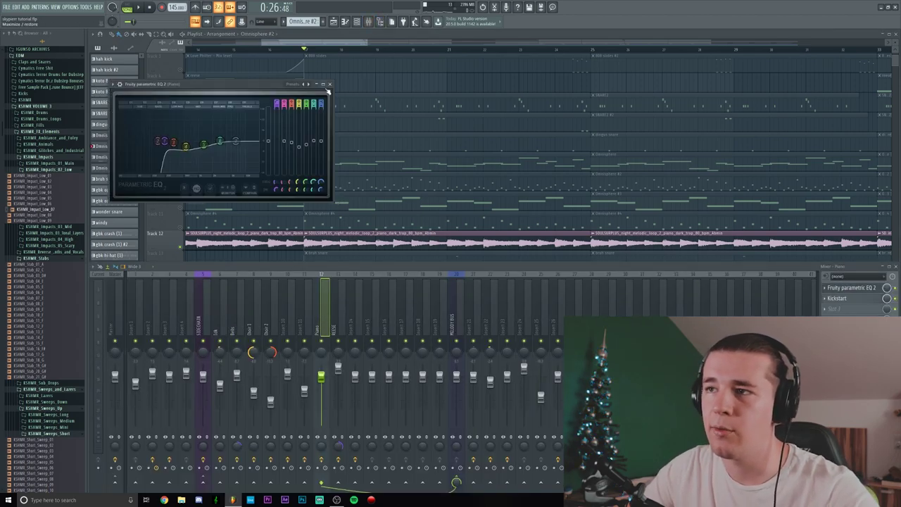
left_click(328, 84)
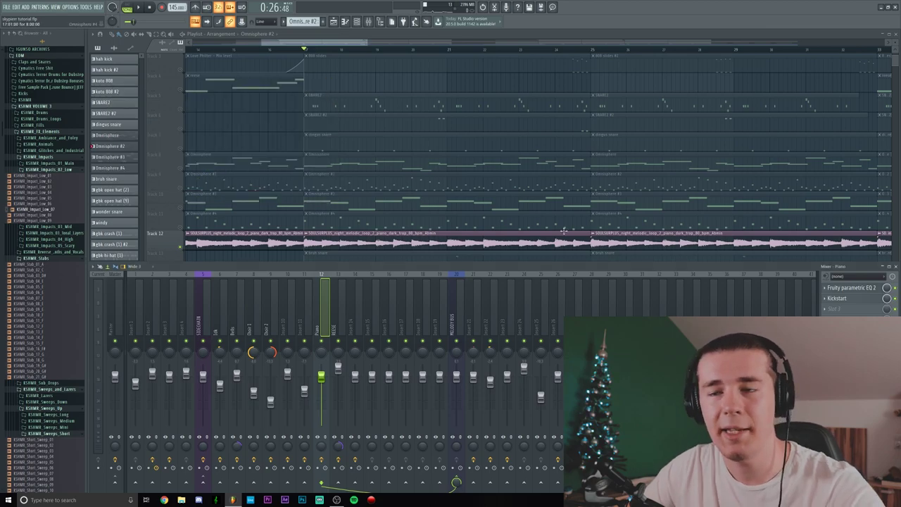
Open Kickstart on the Piano insert, play the piano loop from bar 17 through it and close the plugin and mixer.
left_click(838, 298)
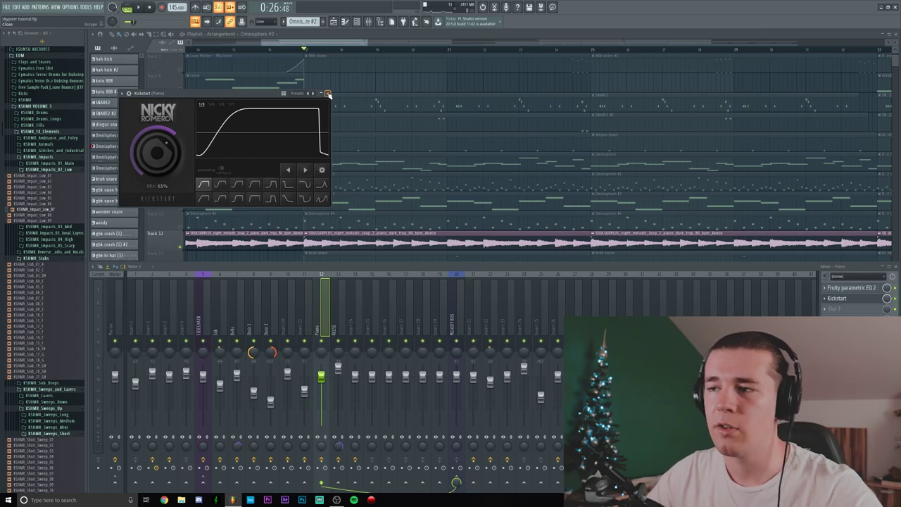
key("space")
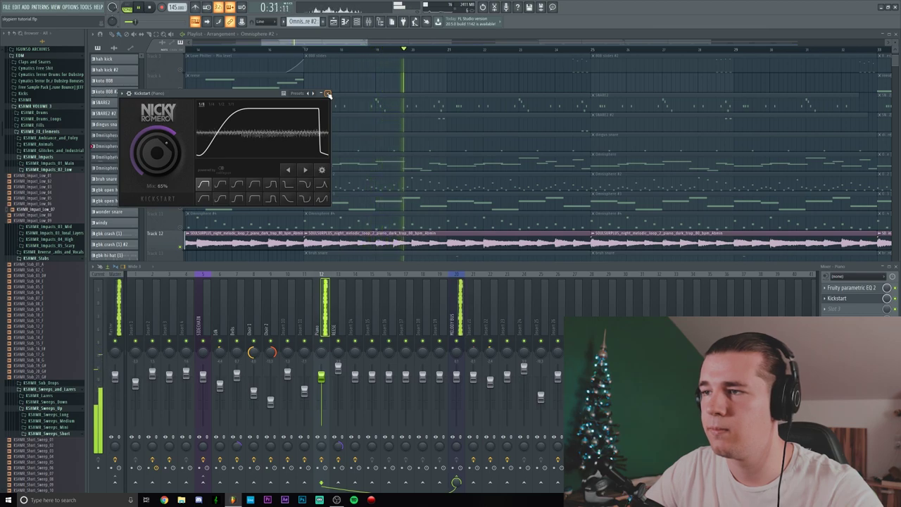
key("space")
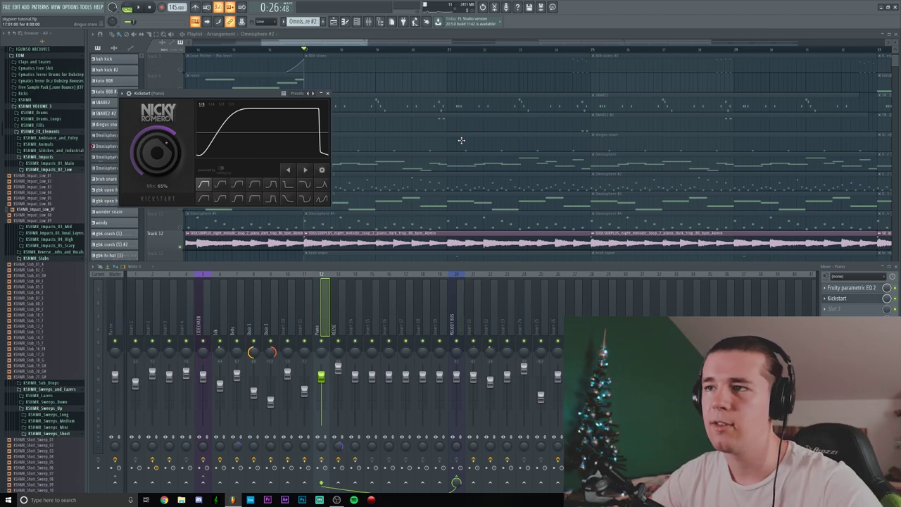
key("F12")
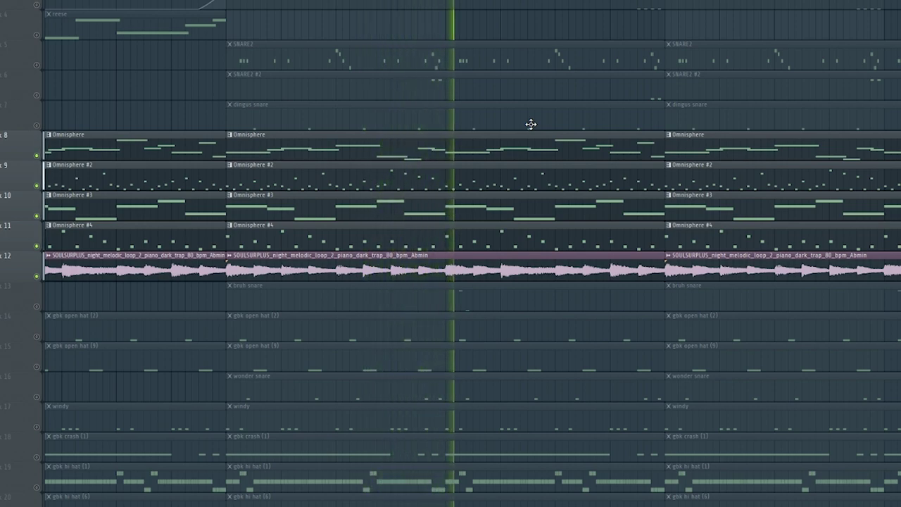
Set the song position to bar 17 and play the gbk open hat patterns on tracks 14 and 15.
scroll(630, 134, "up", 1)
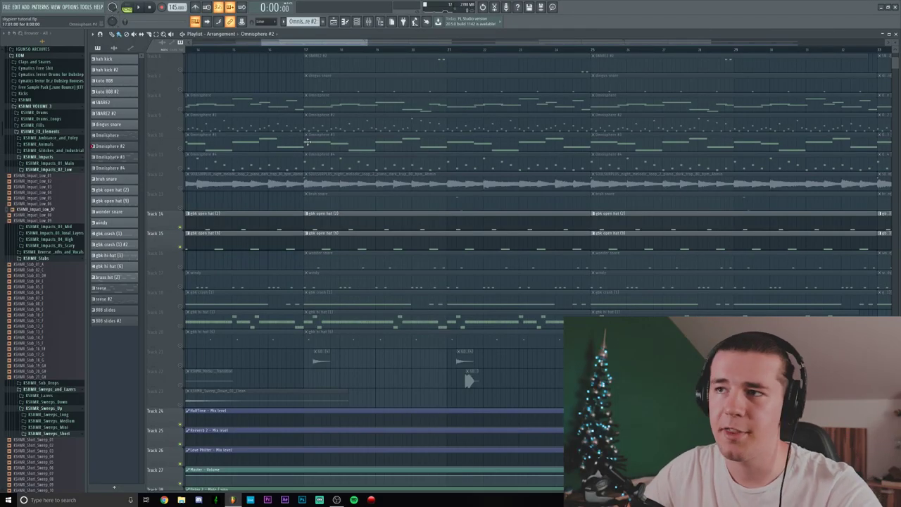
left_click(304, 49)
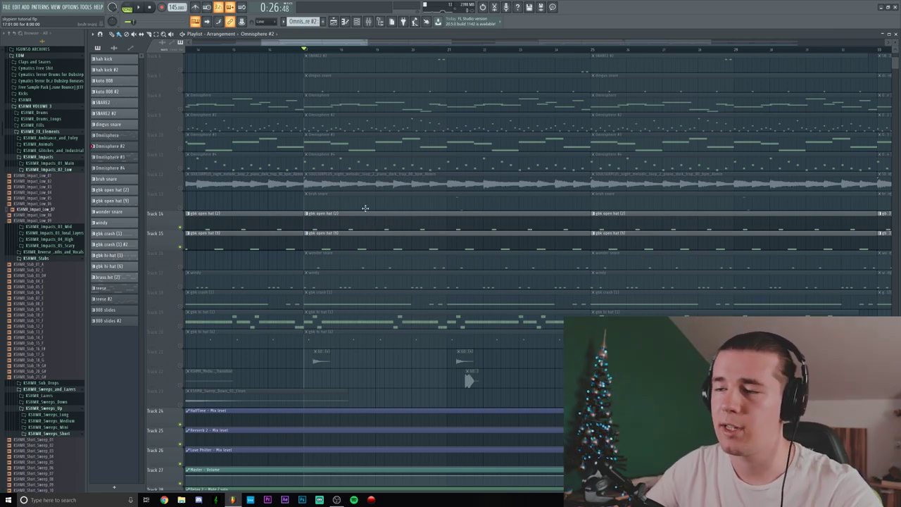
key("space")
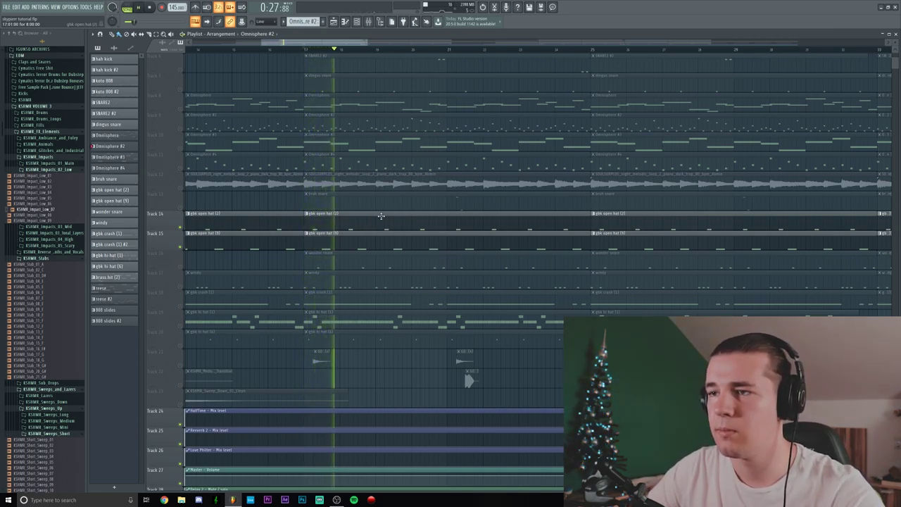
key("space")
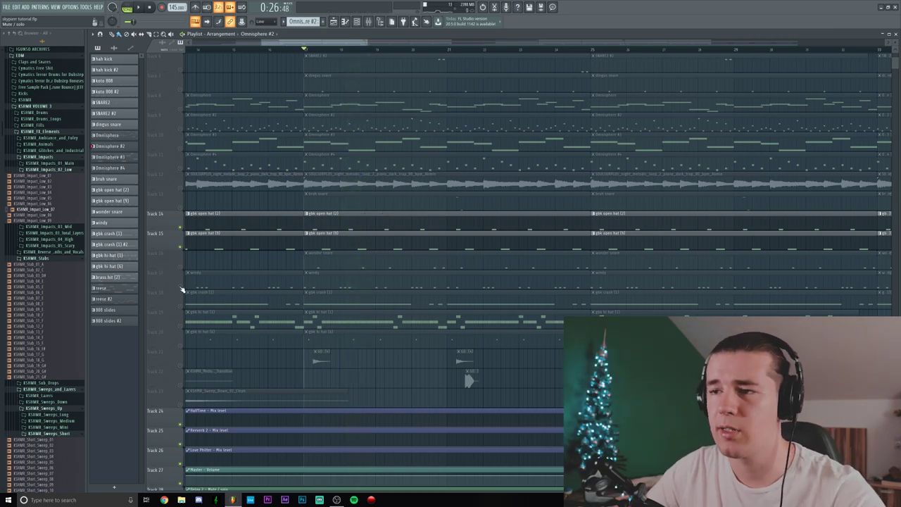
Isolate track 17 and play its windy pattern in the piano roll, ending on the playlist with the mixer shown.
left_click(181, 287)
left_click_drag(181, 248, 181, 229)
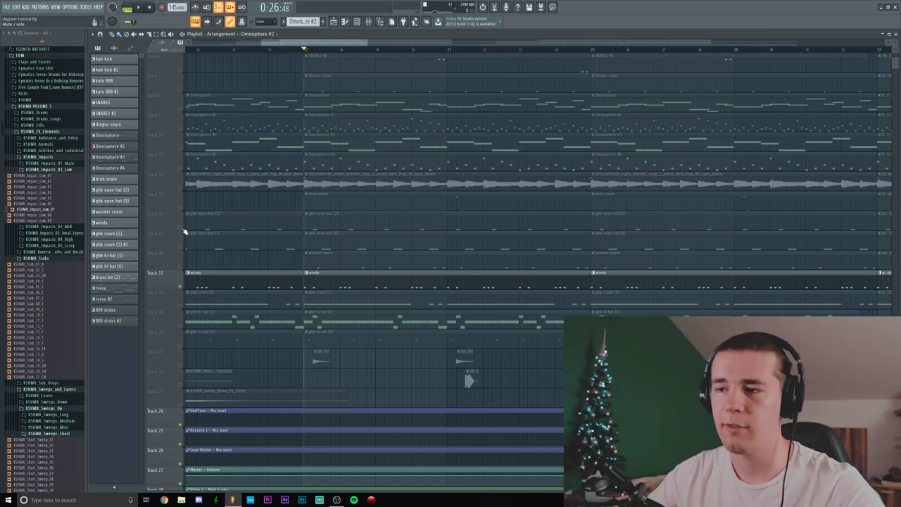
double_click(350, 286)
key("space")
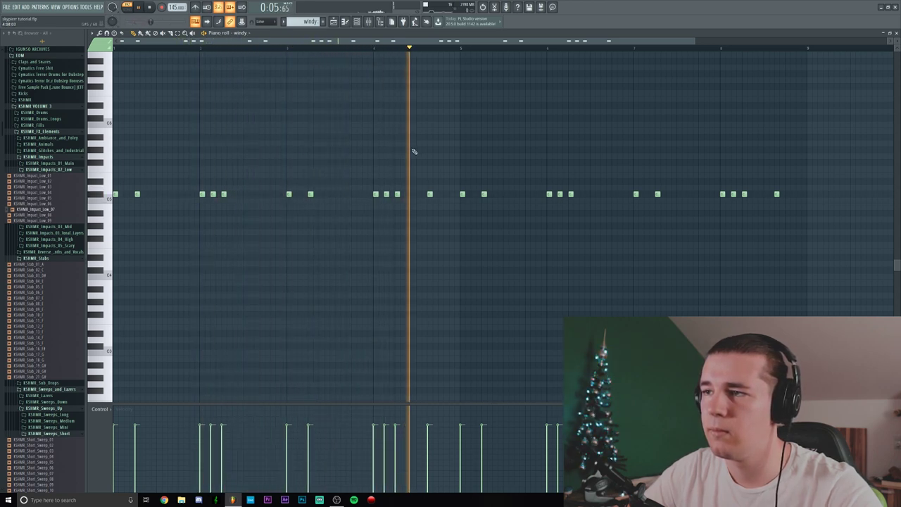
key("space")
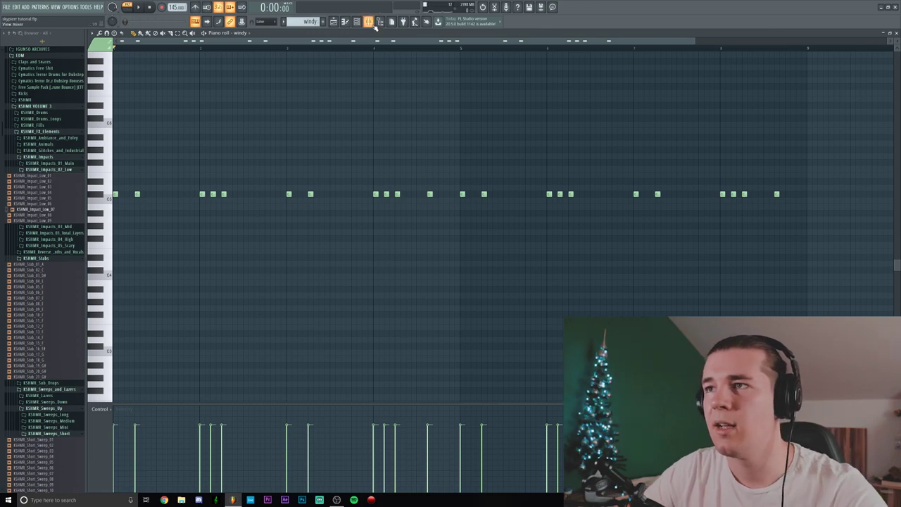
left_click(368, 21)
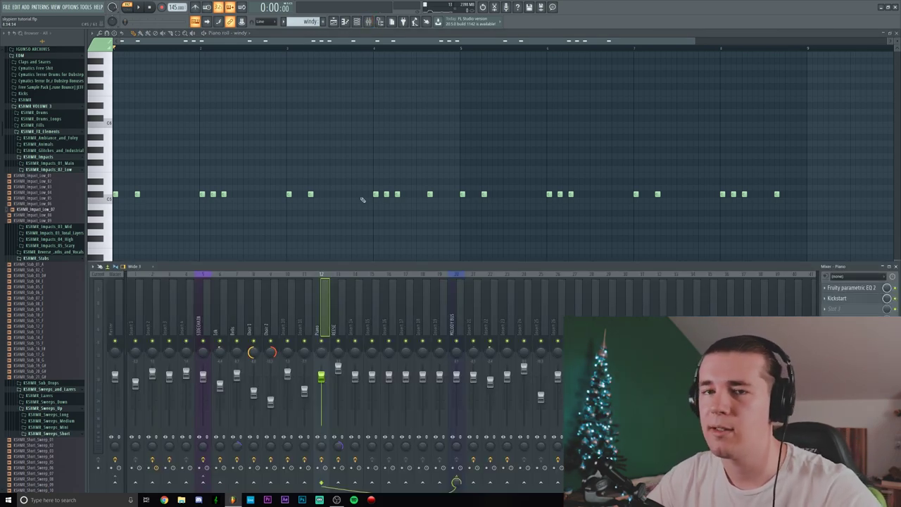
left_click(897, 34)
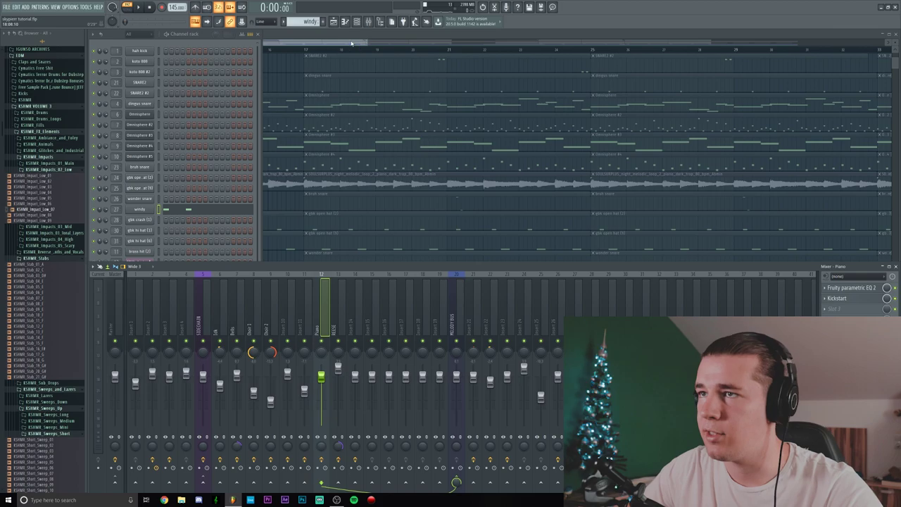
Open the gbk crash (1) pattern from the playlist in the piano roll and play it from bar 4.
left_click(352, 44)
scroll(183, 247, "down", 2)
double_click(339, 265)
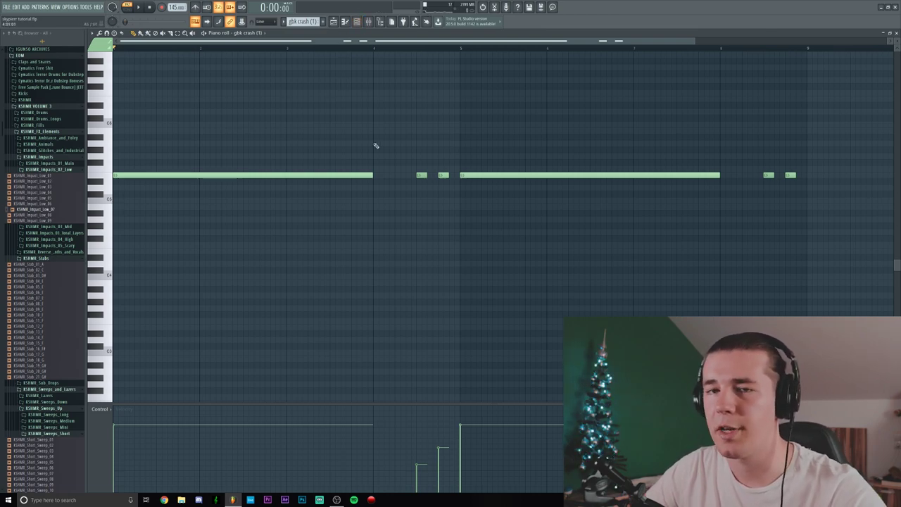
left_click(373, 44)
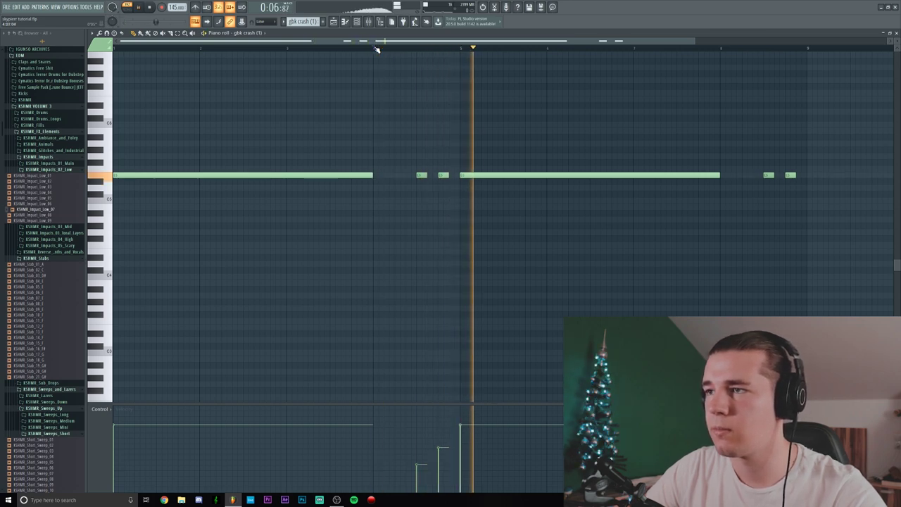
key("space")
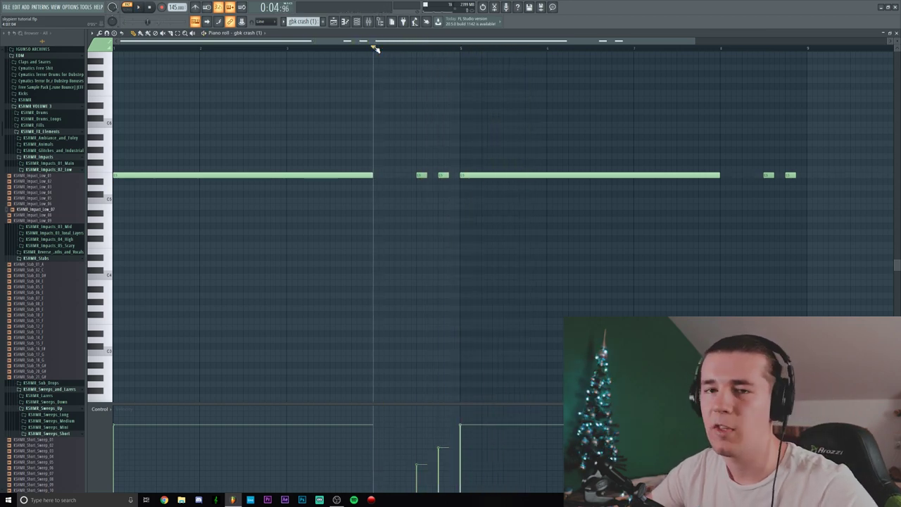
Isolate track 19, open its gbk hi hat (1) pattern in the piano roll and play it from the start.
left_click(897, 33)
left_click(181, 289)
double_click(328, 277)
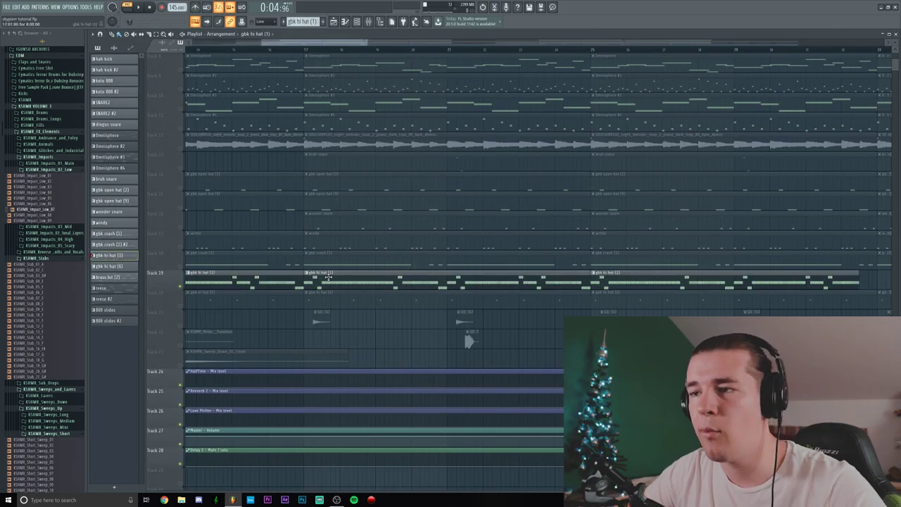
left_click_drag(151, 49, 105, 50)
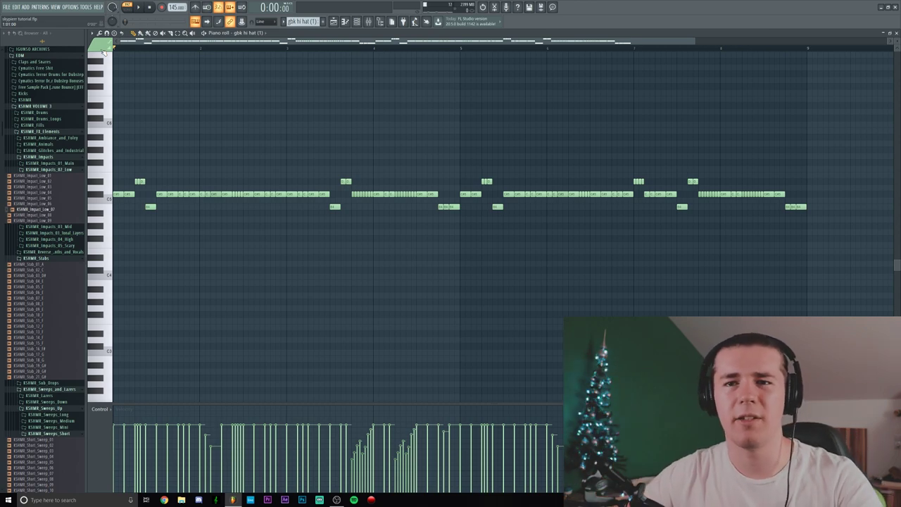
scroll(204, 76, "up", 2)
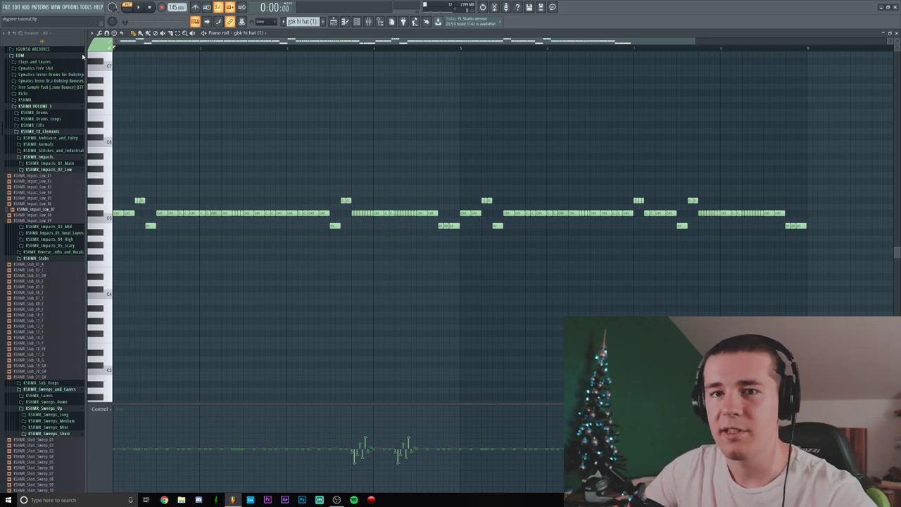
key("space")
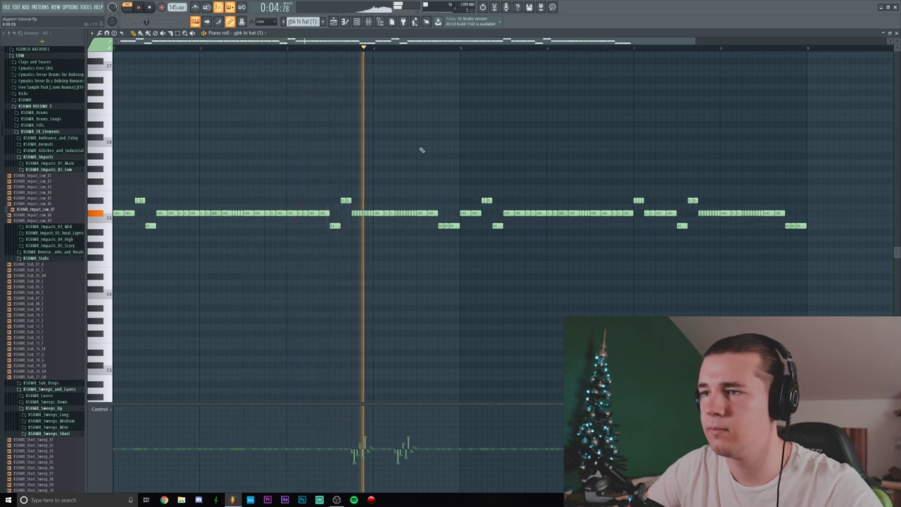
left_click(149, 7)
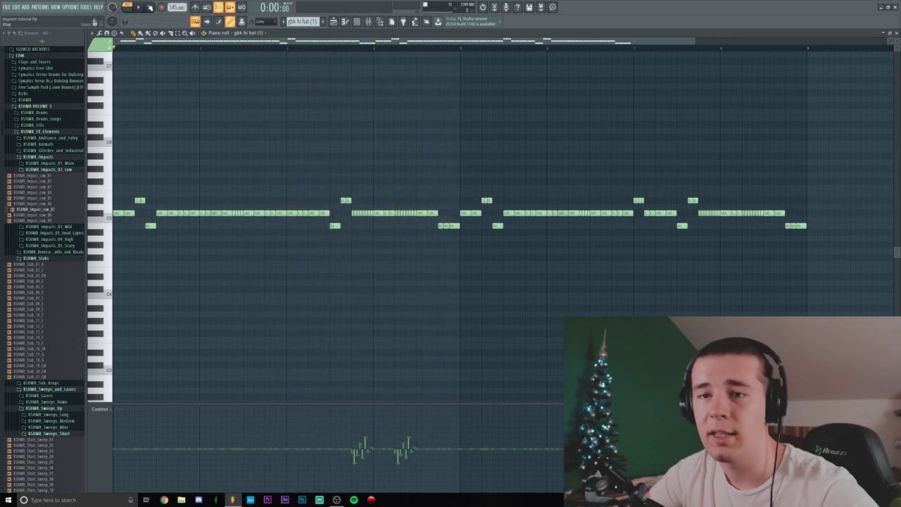
Select the first four bars of hi-hat notes, reselect only the note at bar 3, and return to the playlist.
left_click_drag(453, 152, 113, 280)
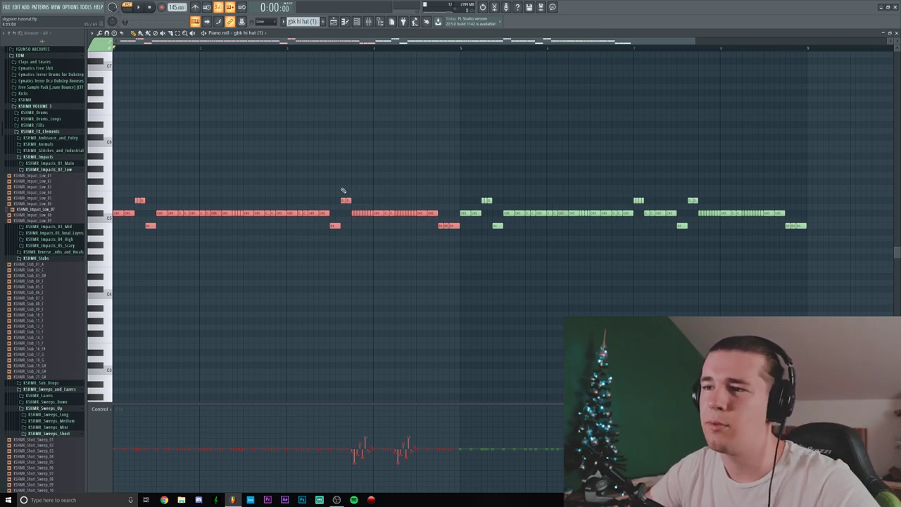
left_click(292, 211)
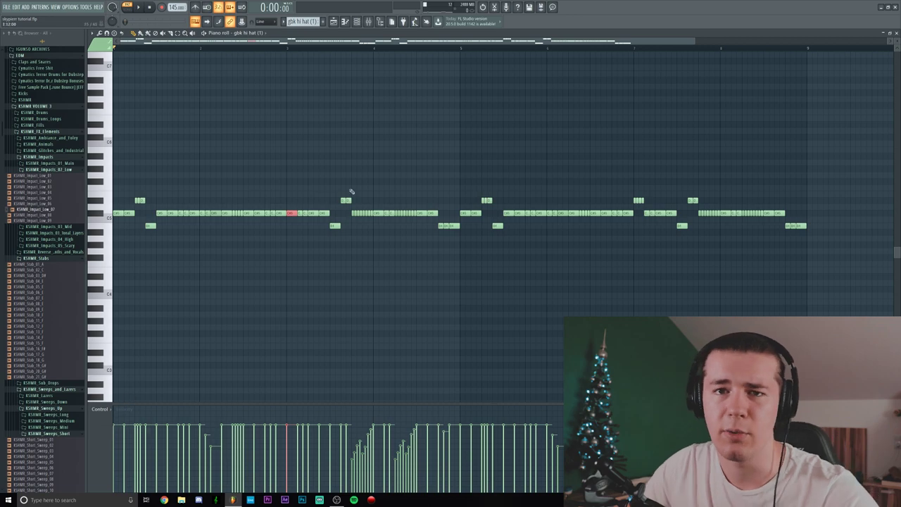
left_click(896, 33)
key("F6")
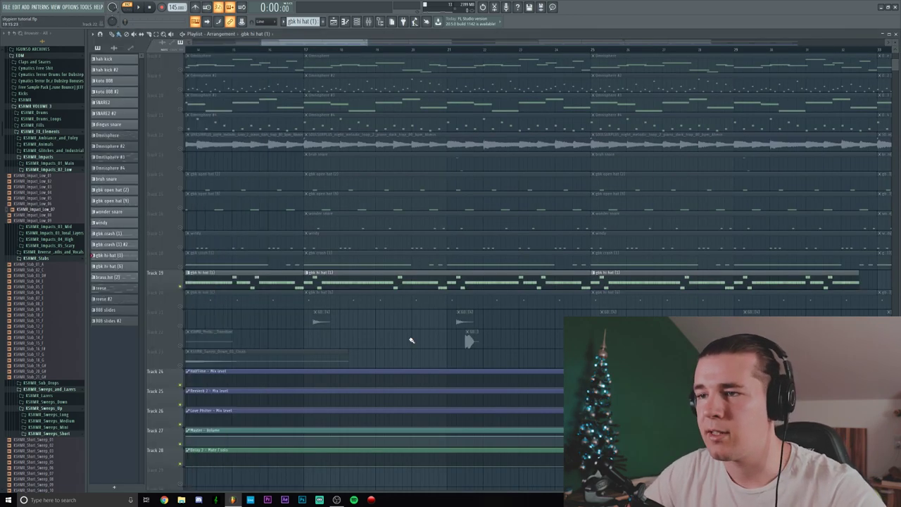
Isolate track 20, open its gbk hi hat (6) pattern in the piano roll and play it.
left_click(180, 306)
left_click(180, 286)
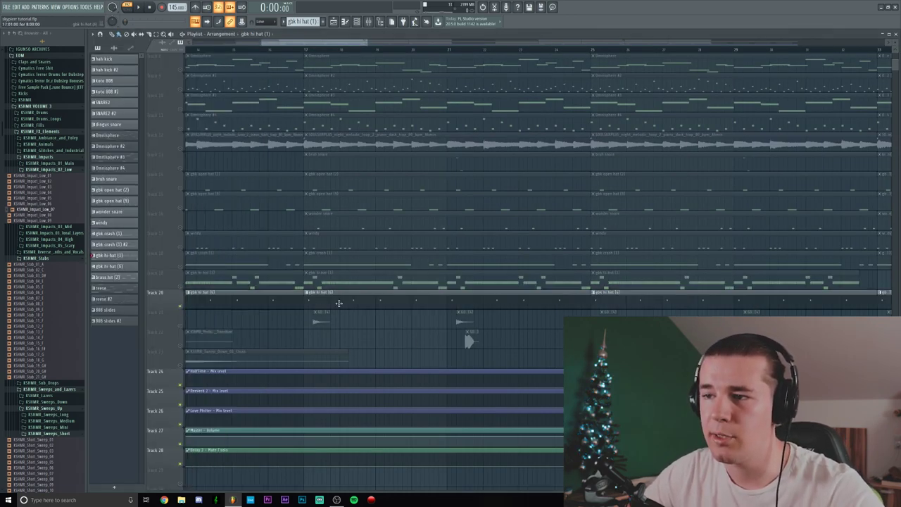
double_click(338, 303)
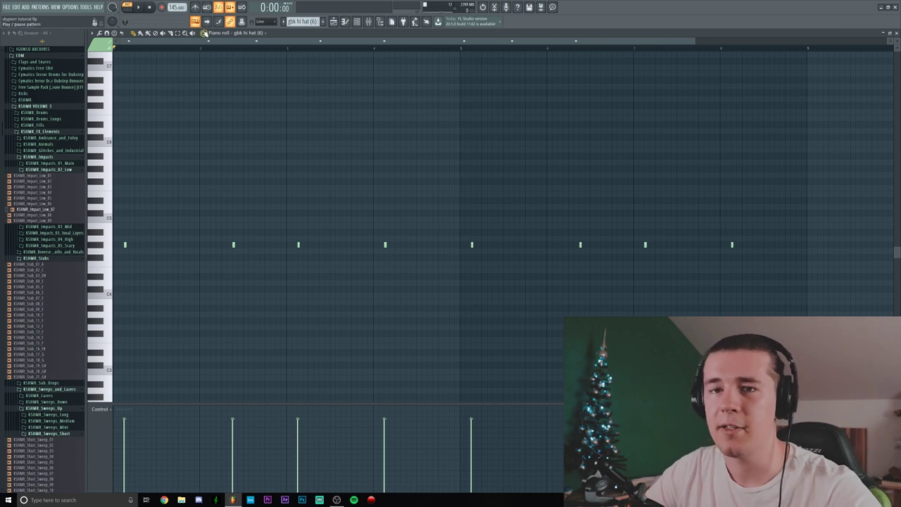
left_click(204, 33)
key("space")
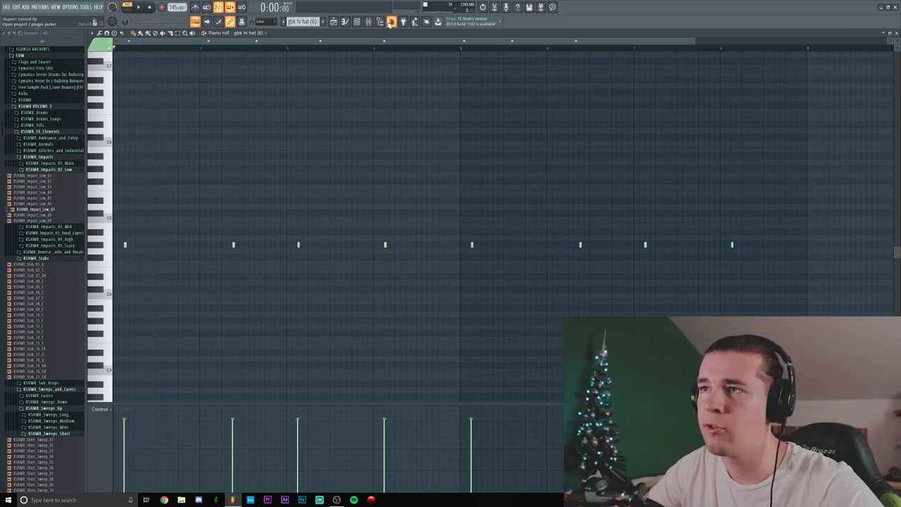
View Fruity delay 2 and Fruity parametric EQ 2 on mixer Insert 31, close them and replay the hi-hat pattern.
left_click(368, 21)
left_click(644, 309)
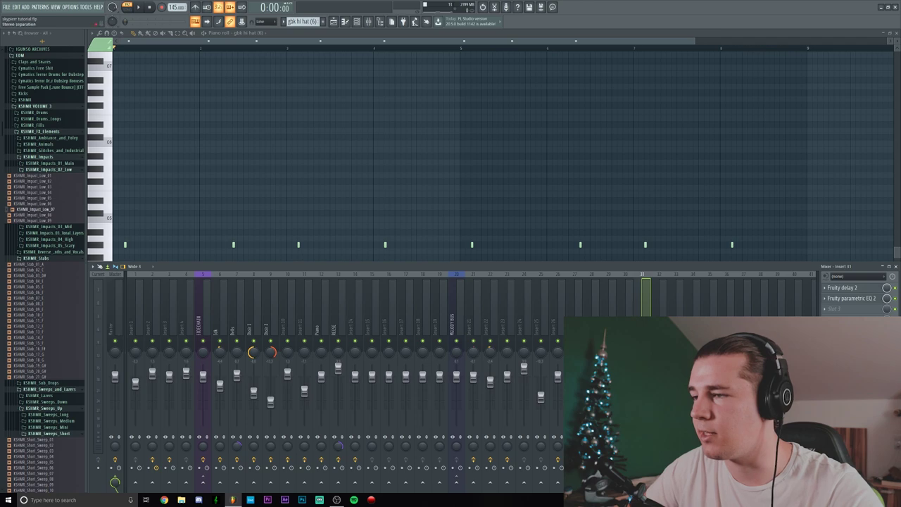
key("space")
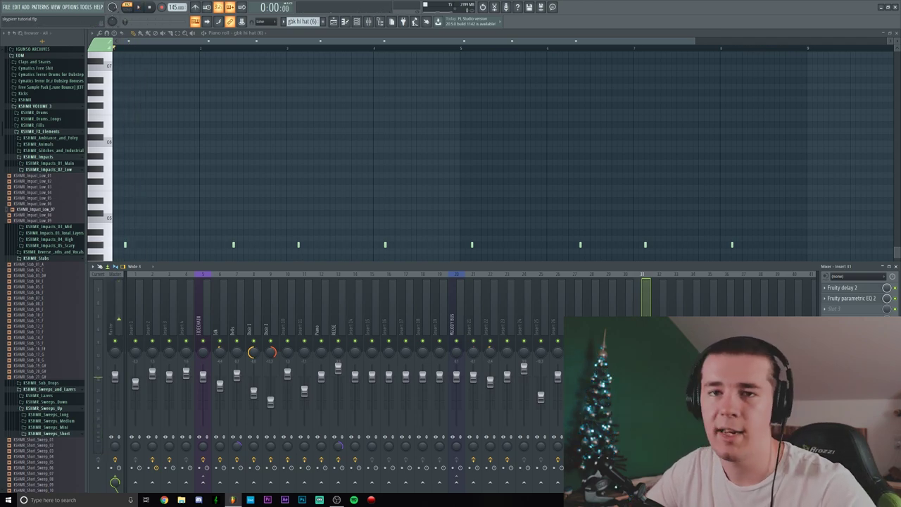
left_click(845, 287)
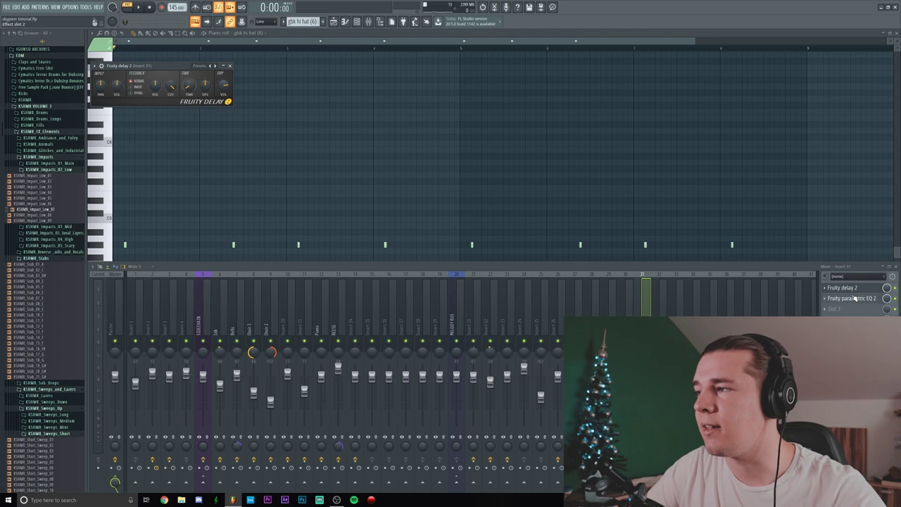
left_click(852, 298)
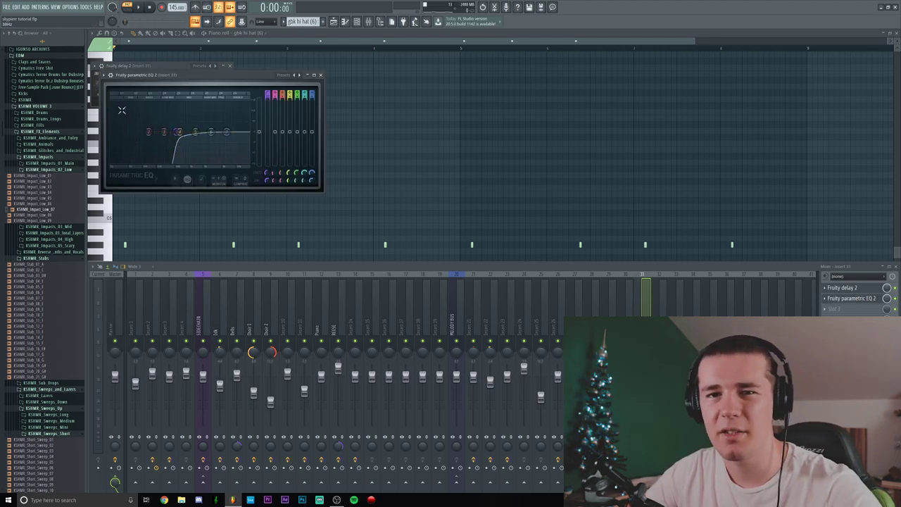
left_click(321, 74)
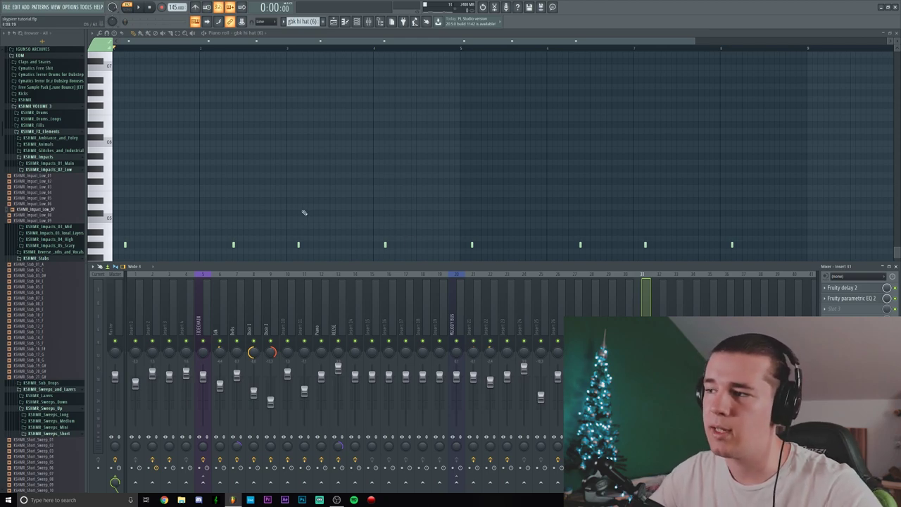
key("space")
key("space")
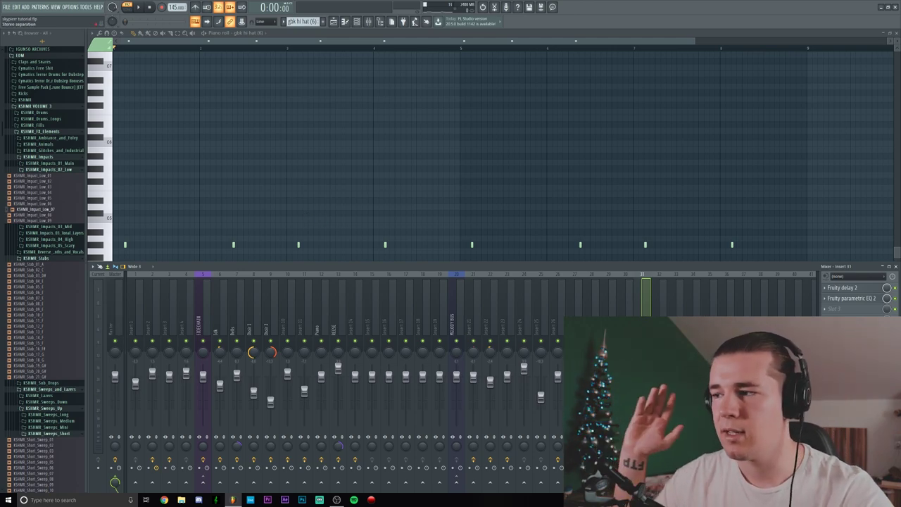
Return to the playlist and isolate track 21, which holds the vox and impact clips.
key("F5")
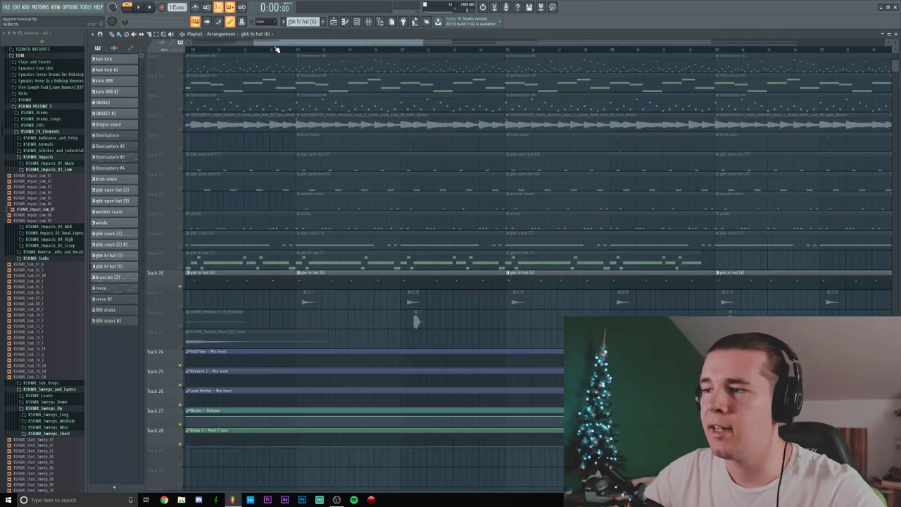
scroll(306, 42, "up", 3)
scroll(317, 50, "up", 4)
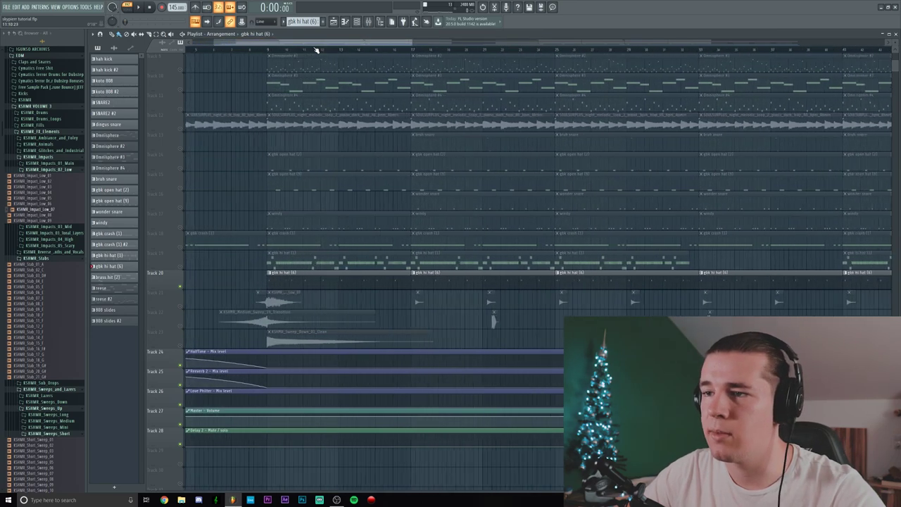
left_click(180, 288)
left_click(179, 301)
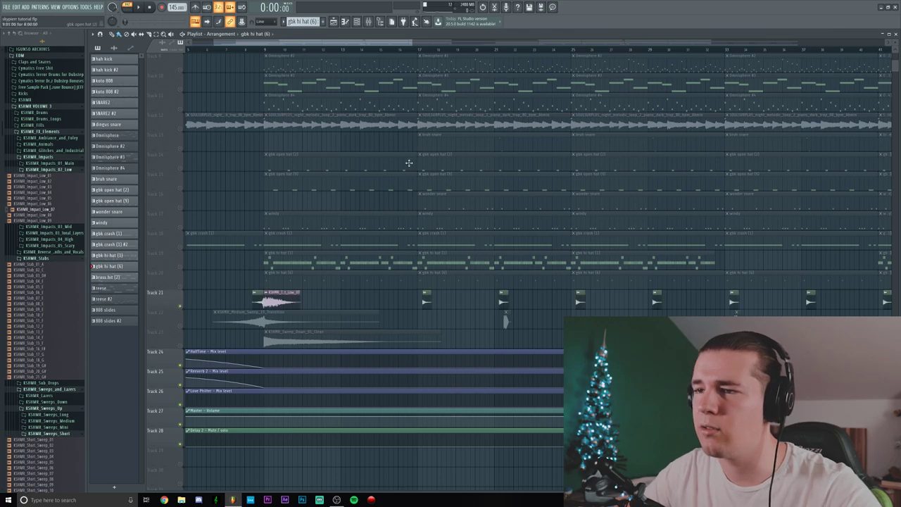
Set the song position to bar 17, play the GDK Vox clip on track 21 and stop playback.
left_click(404, 52)
scroll(404, 52, "up", 6)
scroll(404, 52, "down", 1)
left_click_drag(328, 42, 346, 46)
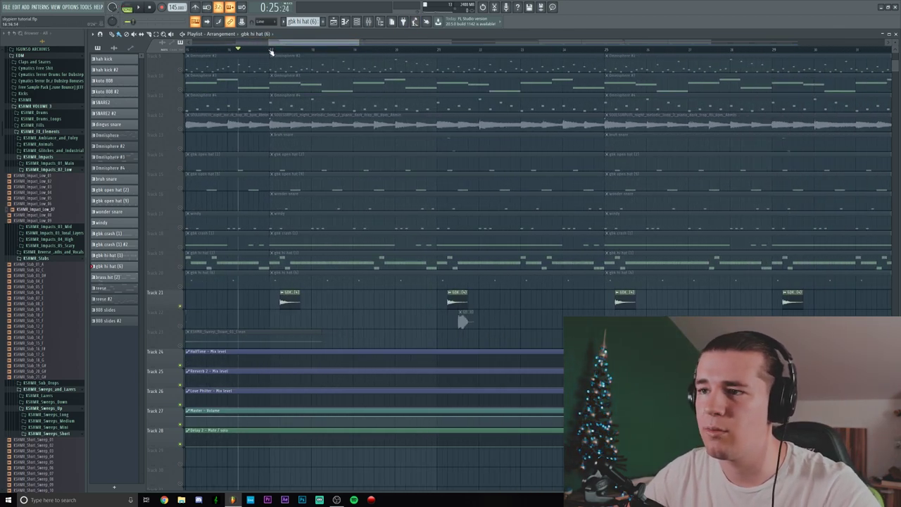
scroll(270, 52, "up", 4)
key("space")
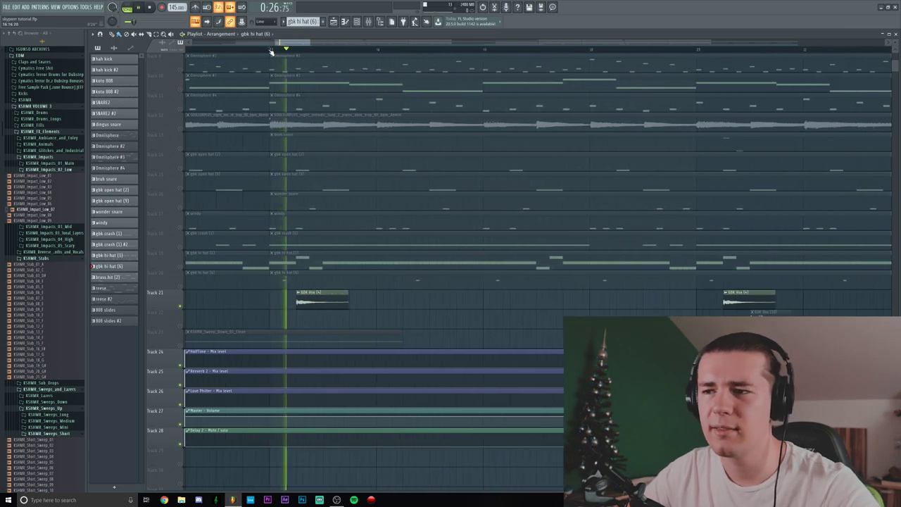
left_click(139, 7)
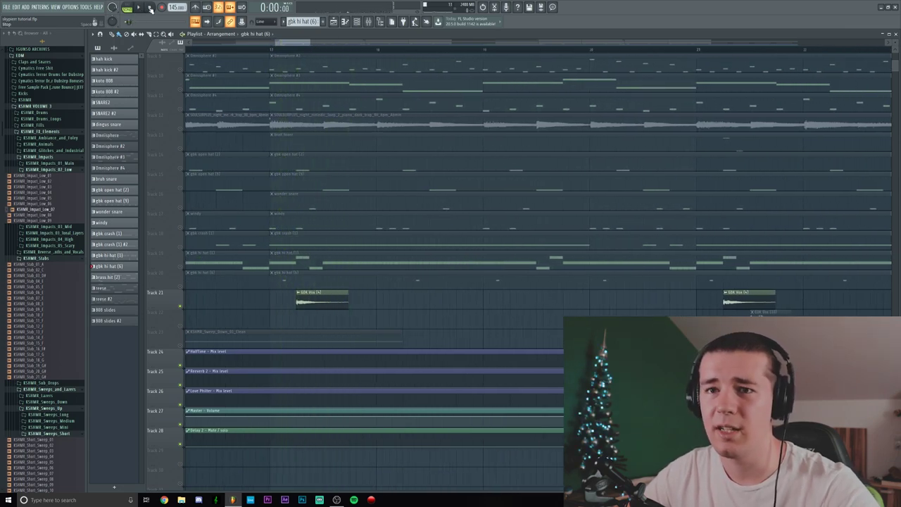
Isolate track 22 and play its vox clip from bar 21.
scroll(296, 46, "down", 2)
left_click_drag(296, 46, 320, 46)
left_click(180, 326)
left_click(180, 306)
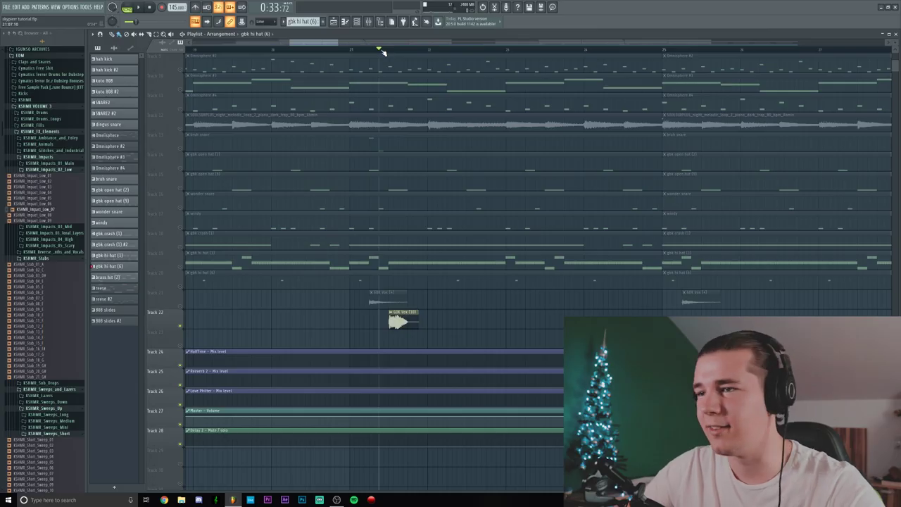
key("space")
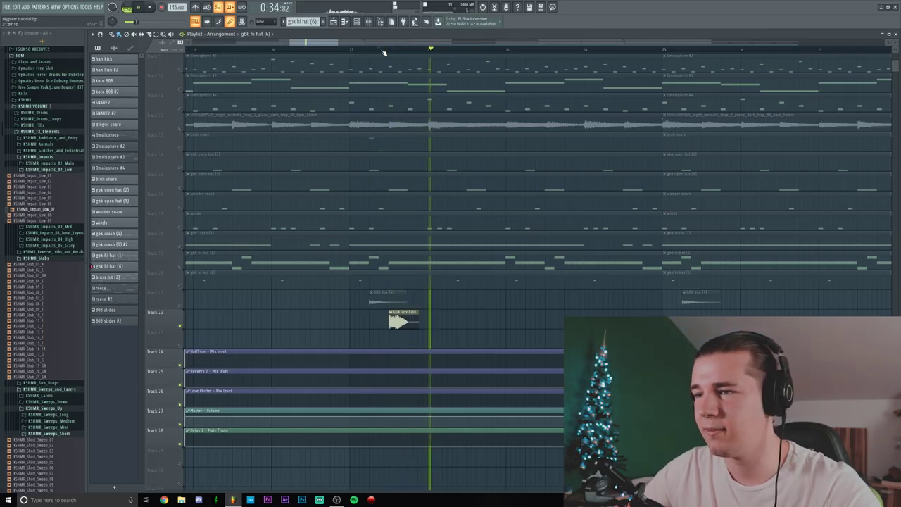
key("space")
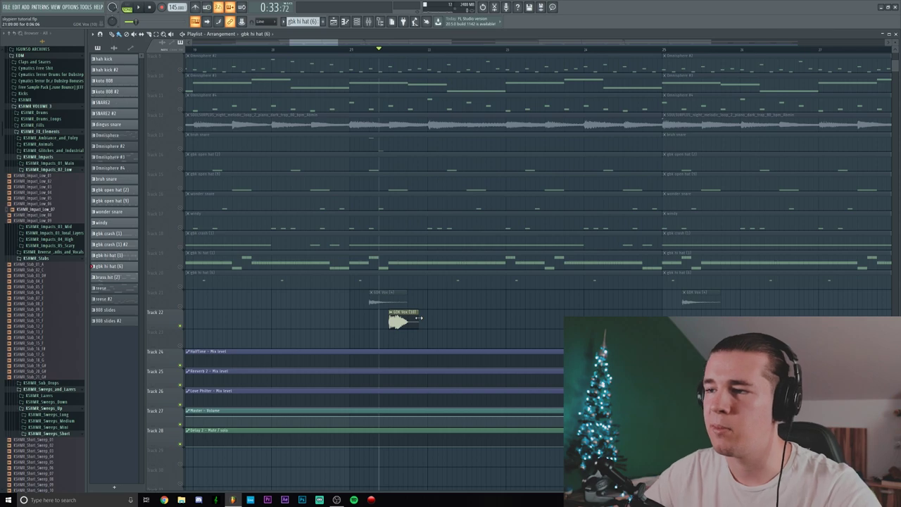
Briefly show the mixer, reactivate track 21 alongside track 22 and open the GDK Vox (4) clip.
key("F9")
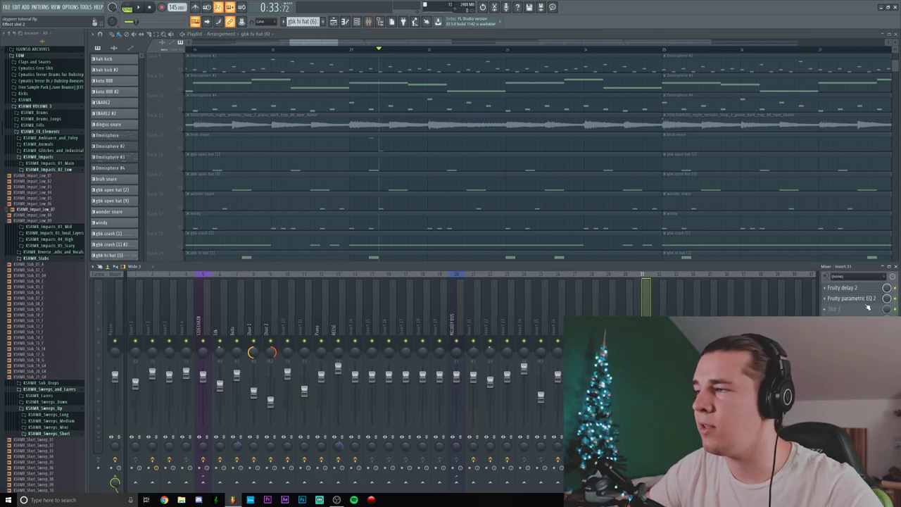
key("F9")
left_click(180, 306)
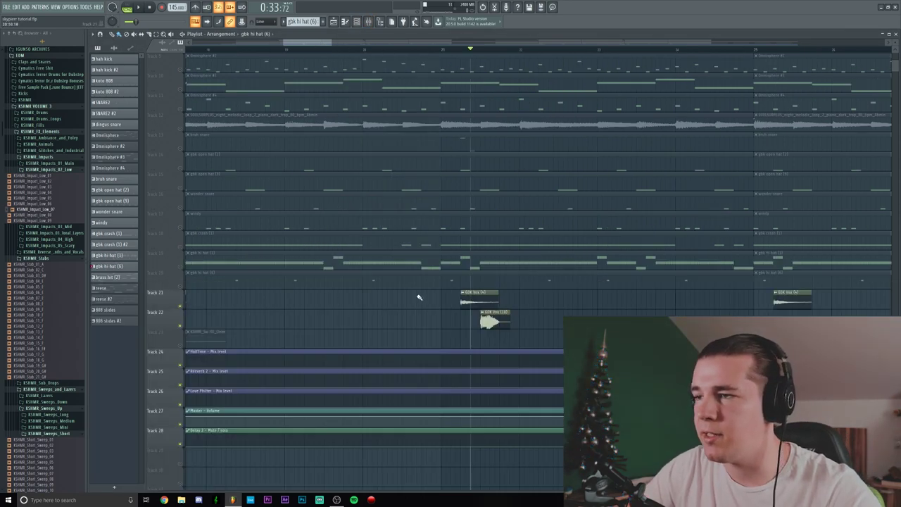
double_click(475, 298)
key("F9")
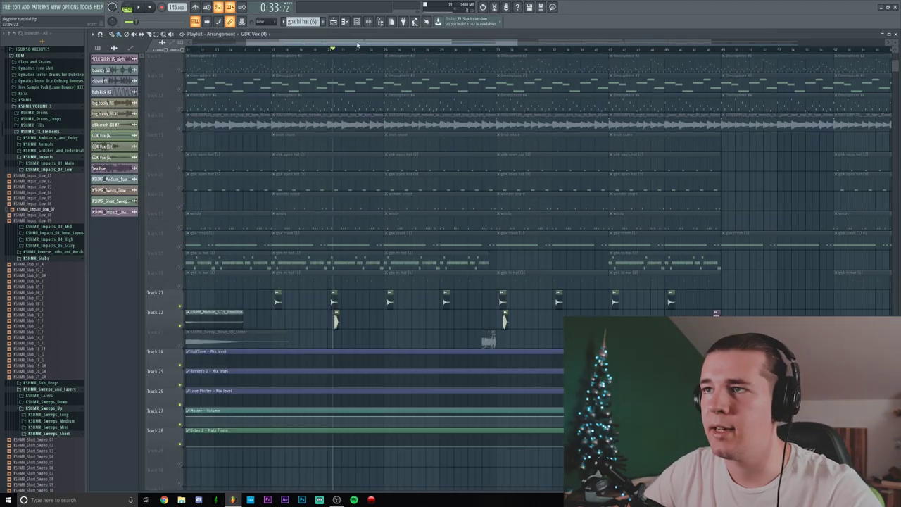
Play the transition sweeps on tracks 22 and 23 with the gbk crash on track 18 from bar 8, and stop playback.
left_click_drag(357, 45, 275, 48)
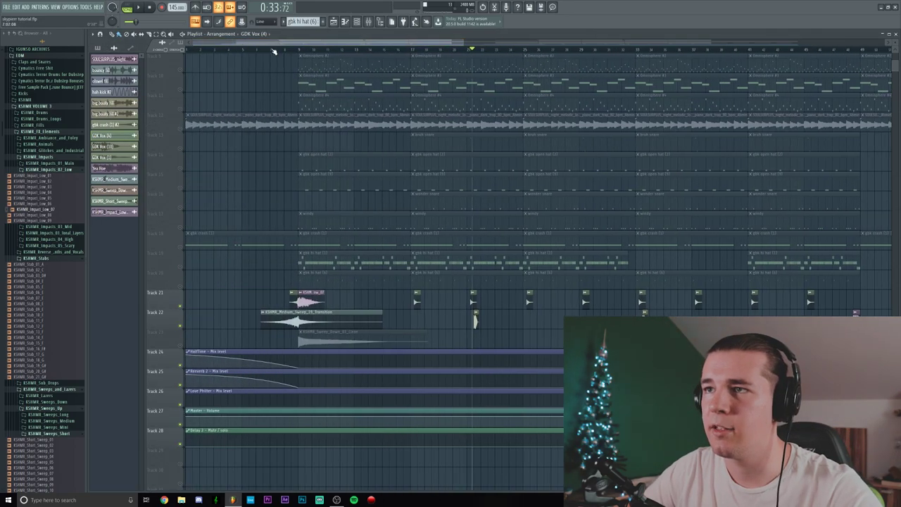
scroll(274, 50, "up", 4)
left_click(271, 50)
scroll(272, 50, "up", 2)
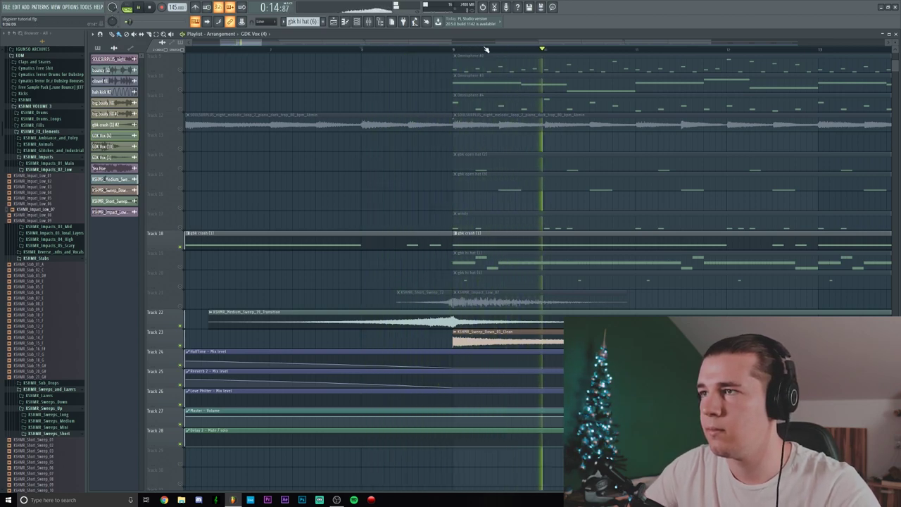
scroll(486, 50, "down", 4)
left_click(148, 9)
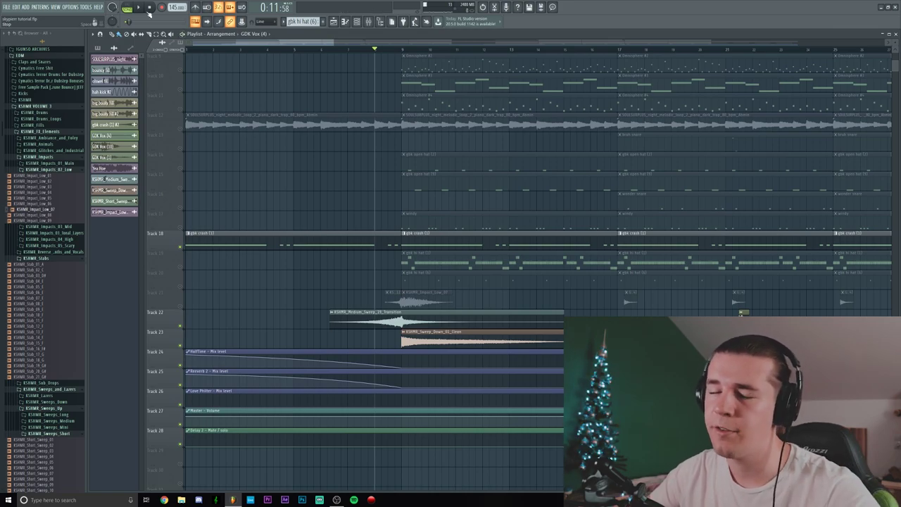
Look through the playlist arrangement for the chopped drum fill on track 23 just before bar 33.
scroll(415, 207, "down", 5)
scroll(410, 217, "up", 9)
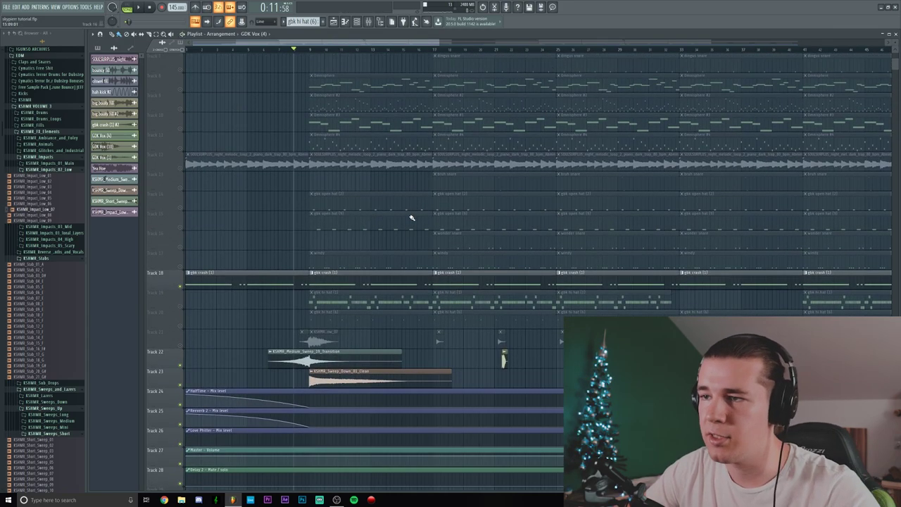
scroll(355, 174, "down", 9)
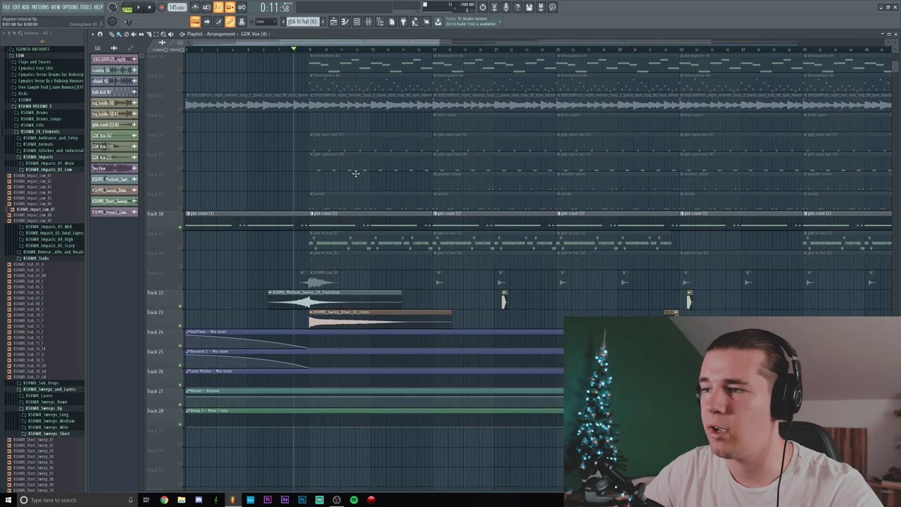
left_click_drag(407, 43, 491, 58)
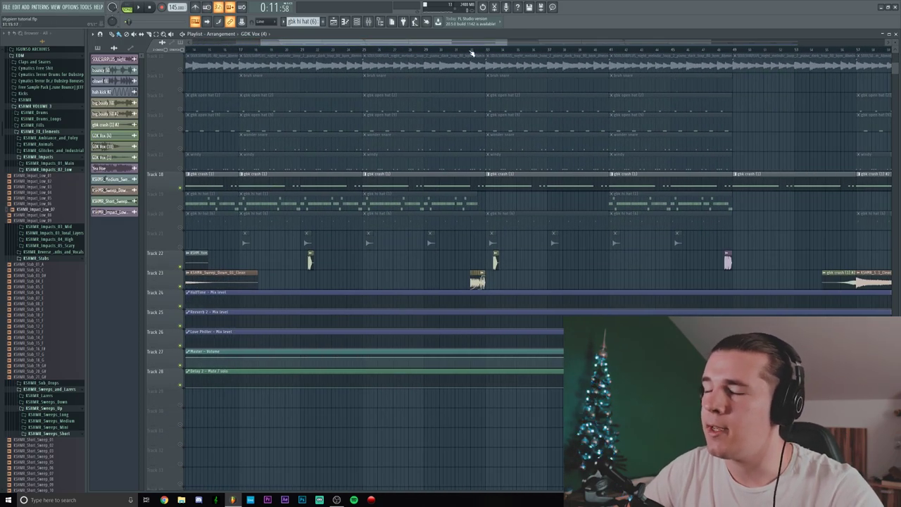
scroll(473, 51, "up", 3)
scroll(508, 57, "up", 11)
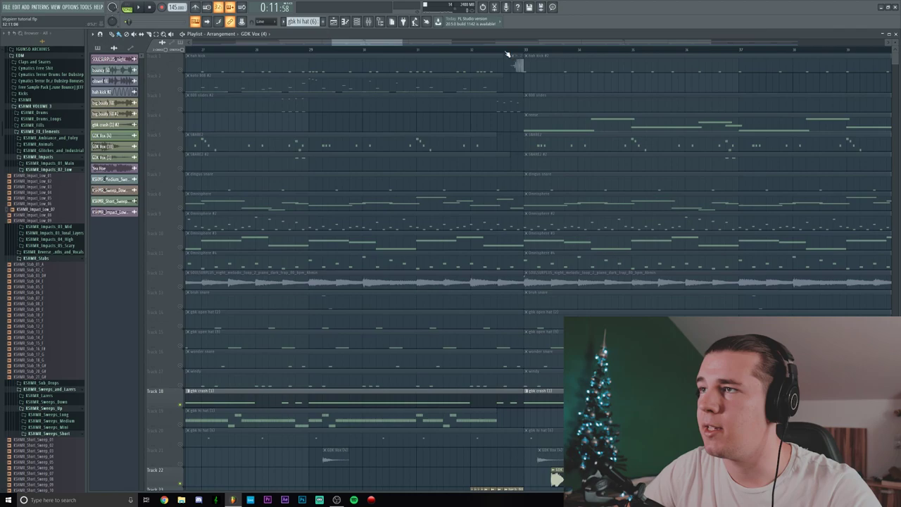
scroll(508, 55, "down", 4)
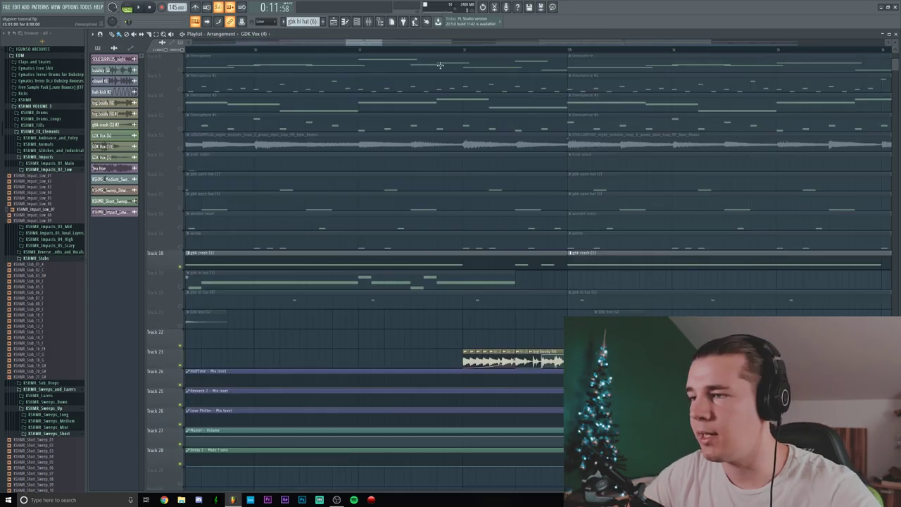
scroll(492, 211, "down", 4)
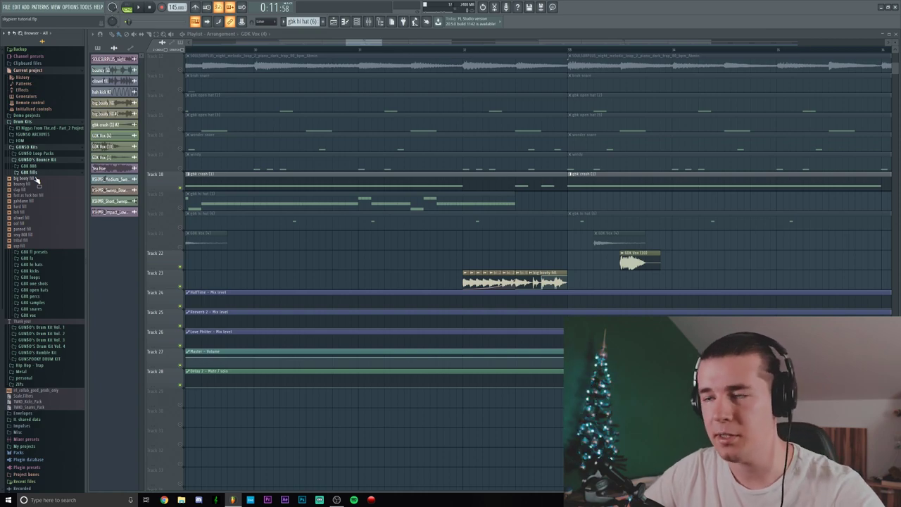
Preview the big booty fill sample in the browser and play the chopped fill on track 23 with track 18 muted.
left_click(37, 179)
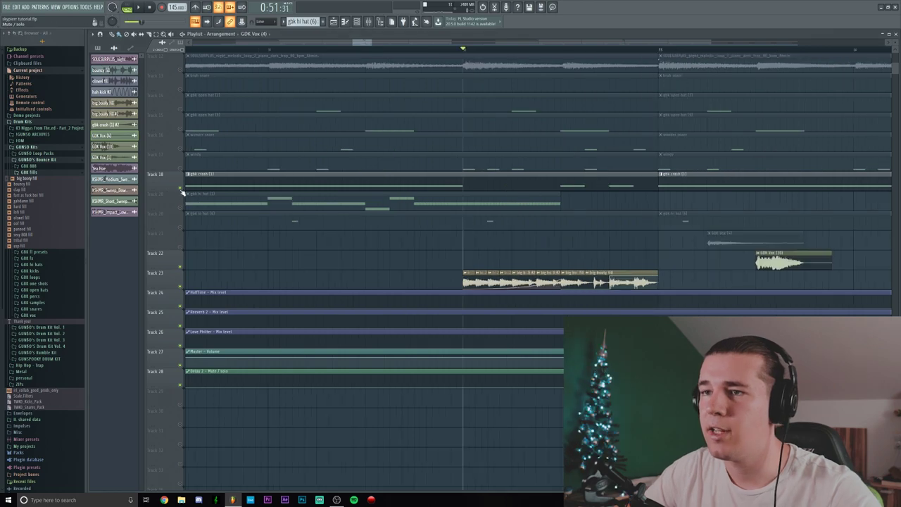
left_click(180, 188)
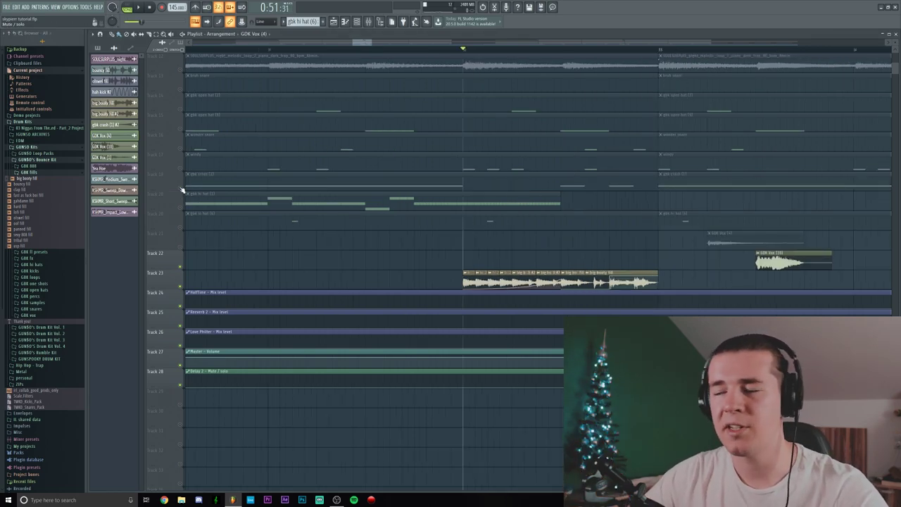
key("space")
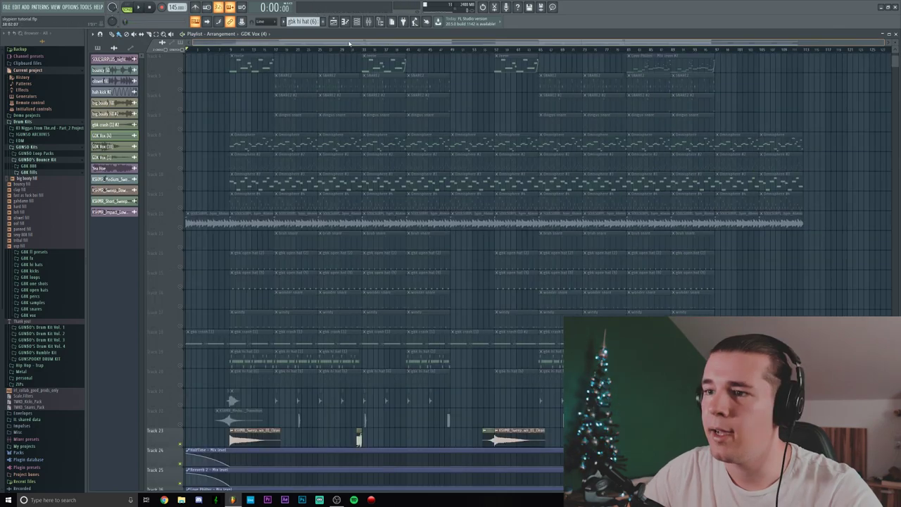
Reactivate all playlist tracks, return to the intro and briefly show the master channel's effects in the mixer.
scroll(282, 87, "down", 3)
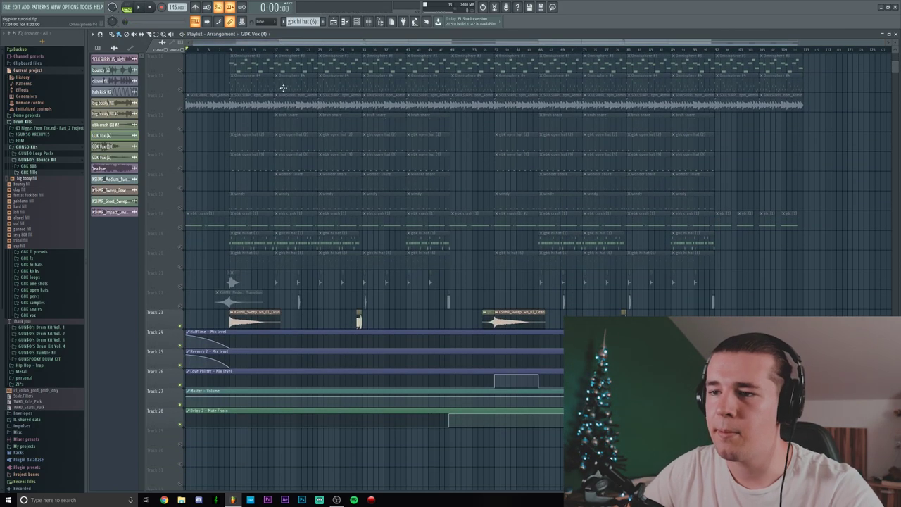
scroll(243, 107, "up", 4)
scroll(237, 83, "up", 2)
scroll(229, 52, "up", 1)
left_click_drag(227, 51, 166, 57)
key("F9")
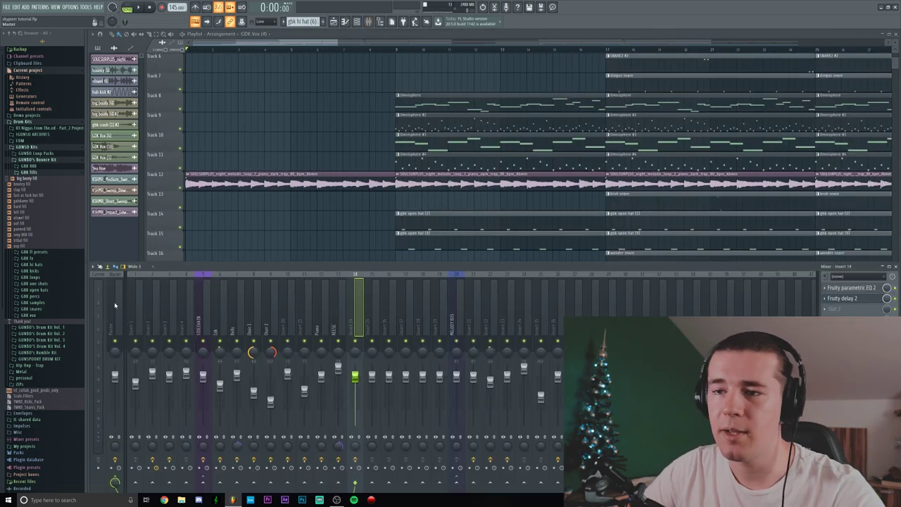
left_click(114, 304)
scroll(295, 183, "up", 5)
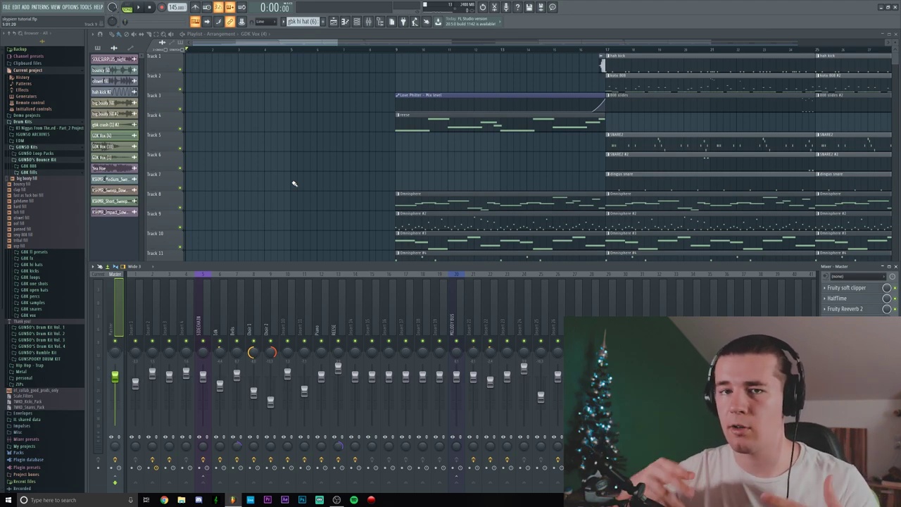
key("F9")
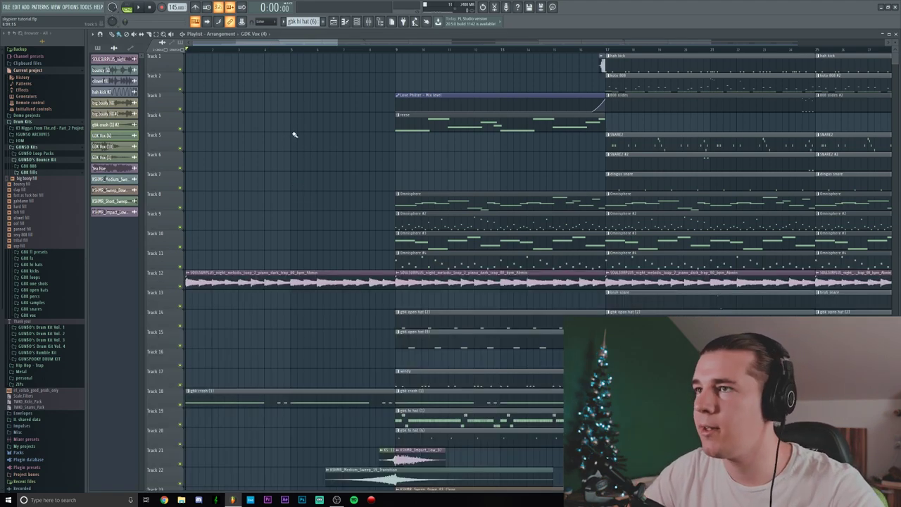
Inspect the Fruity Reeverb 2 settings on the master channel, then close the plugin and the mixer.
key("F9")
left_click(845, 309)
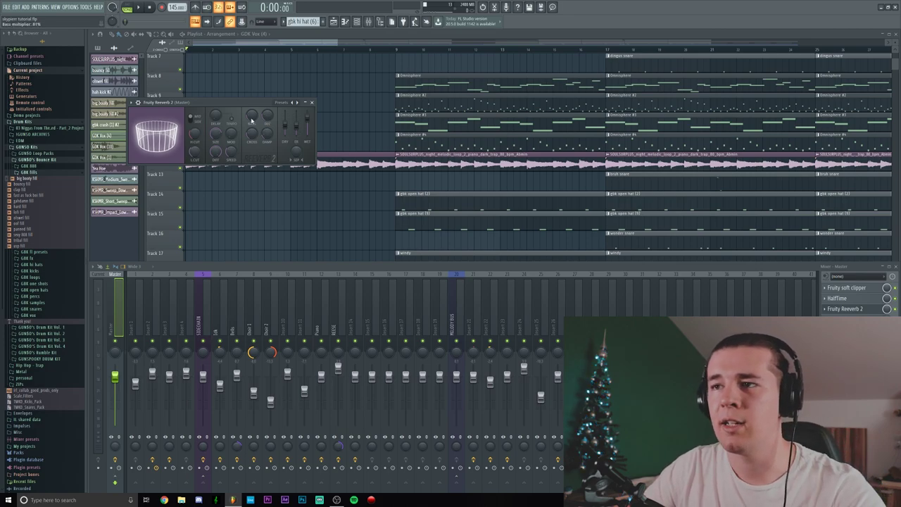
left_click(310, 103)
key("F9")
Play the intro from bar 1 with the HalfTime and reverb mix level automations on tracks 24 and 25, and stop playback.
scroll(239, 139, "down", 3)
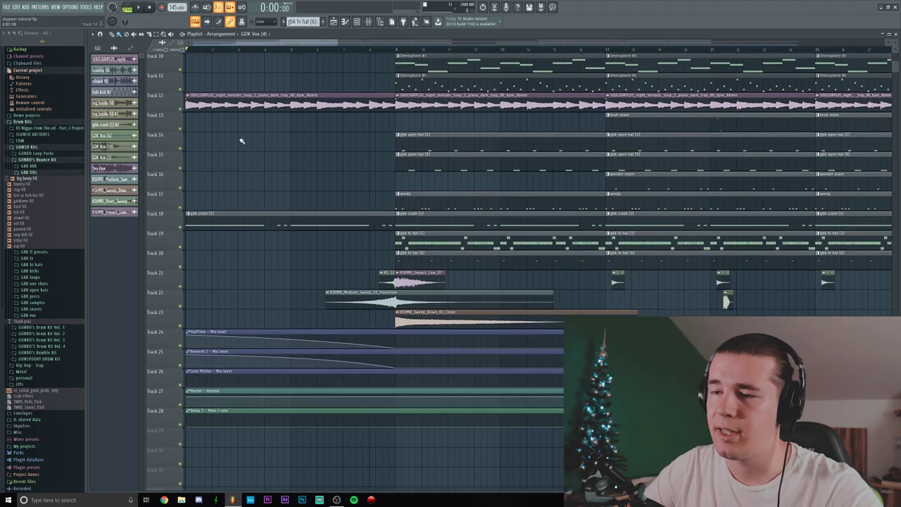
scroll(243, 141, "up", 2)
key("space")
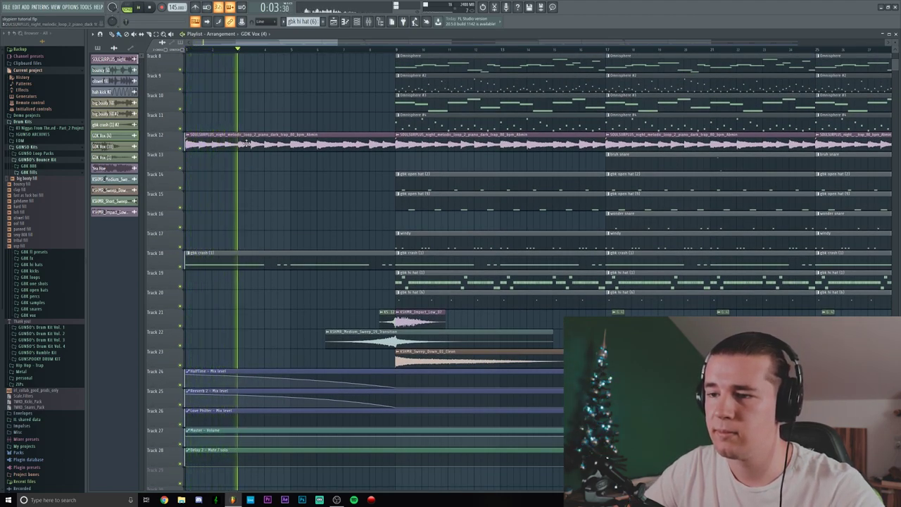
scroll(247, 142, "up", 2)
scroll(246, 142, "up", 1)
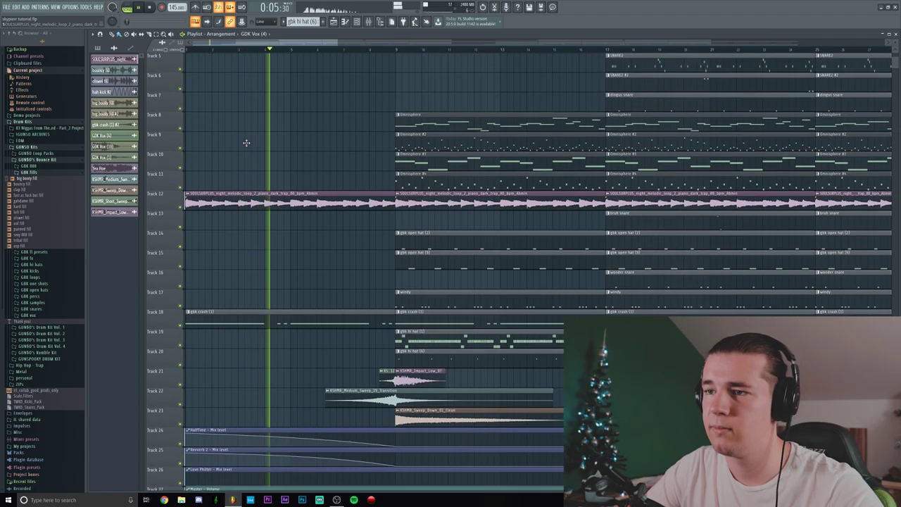
scroll(247, 142, "up", 2)
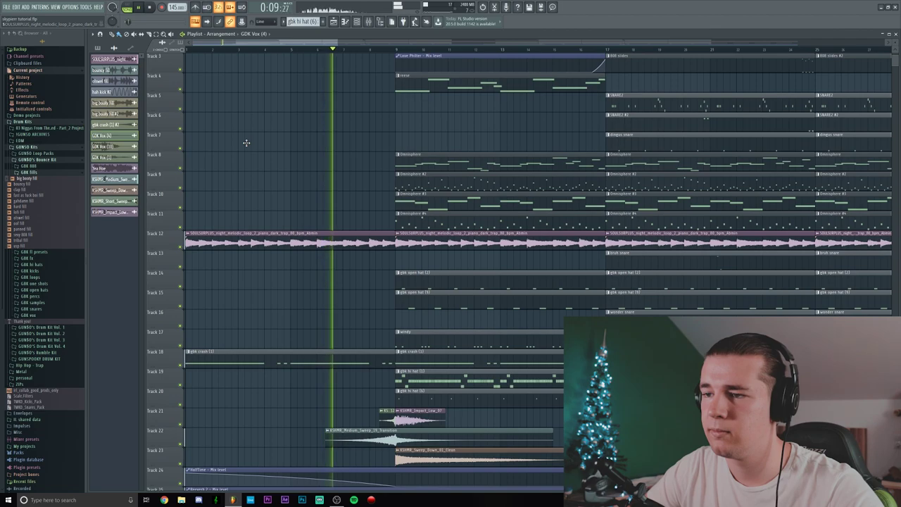
scroll(247, 142, "down", 1)
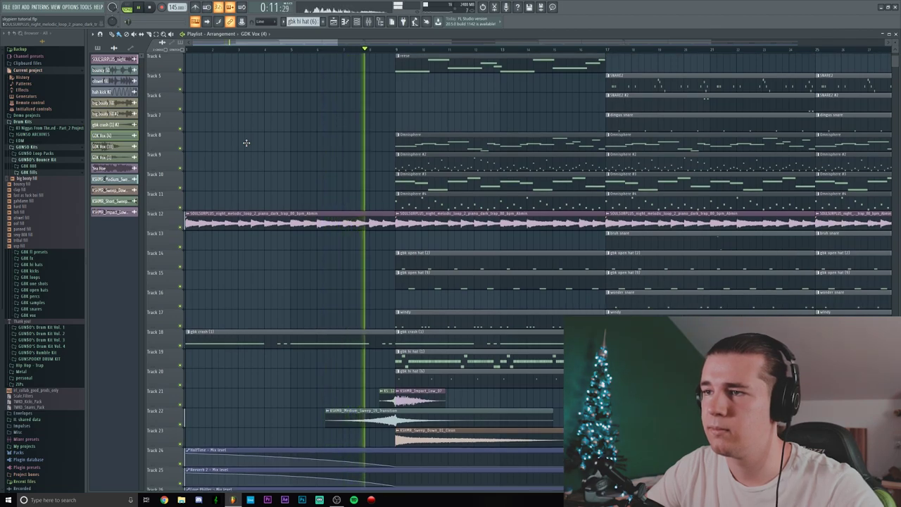
key("space")
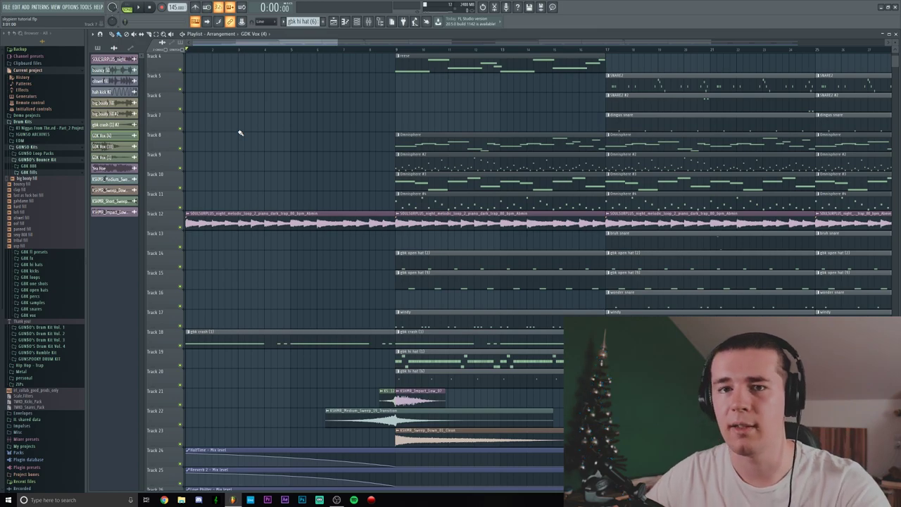
Review the automation clips on tracks 24 to 28 and briefly show the master effect chain in the mixer.
scroll(288, 162, "down", 7)
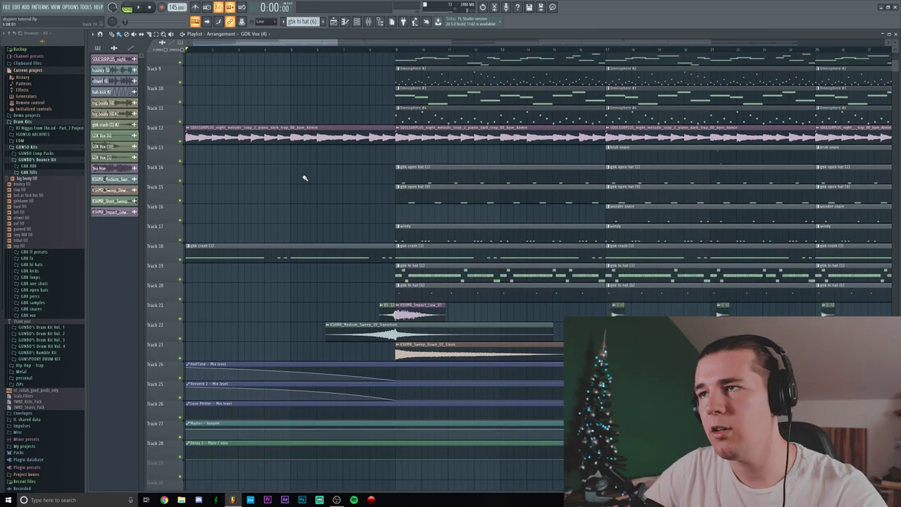
left_click(372, 23)
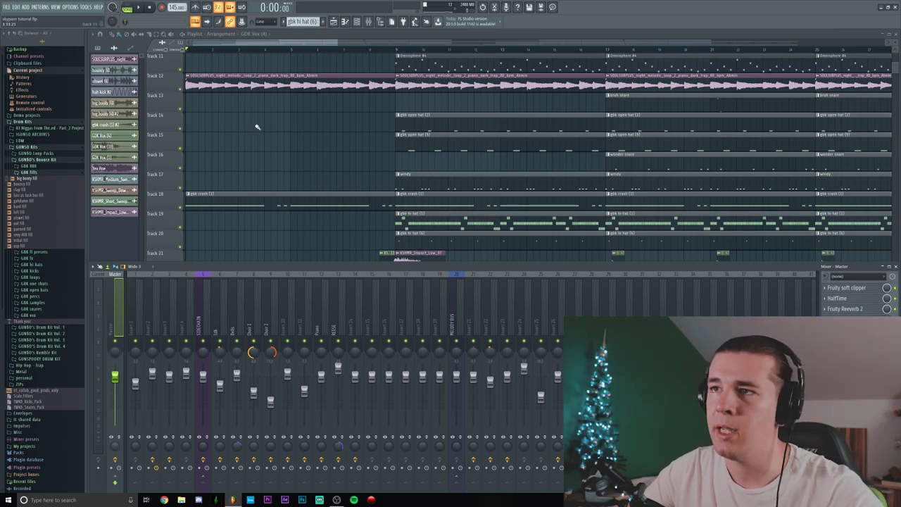
key("F9")
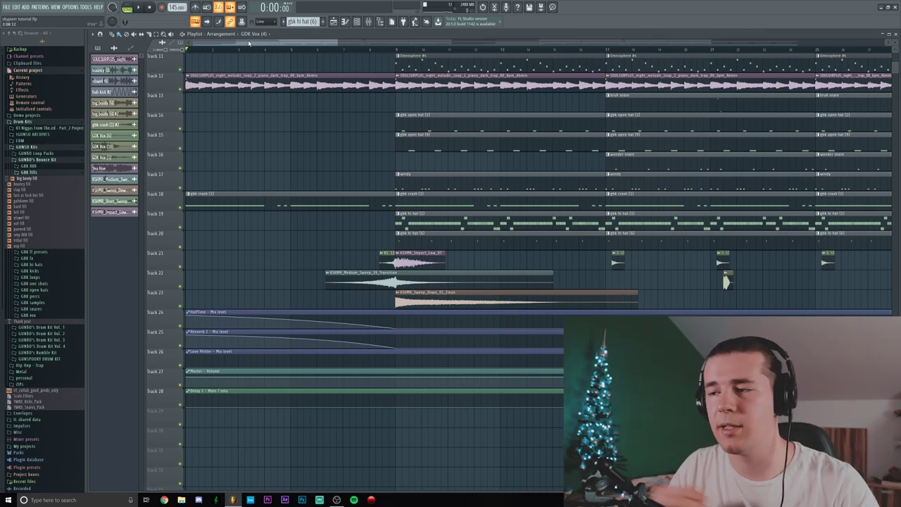
Find the second break in the overall arrangement and set the song position to bar 56.
scroll(298, 51, "down", 6)
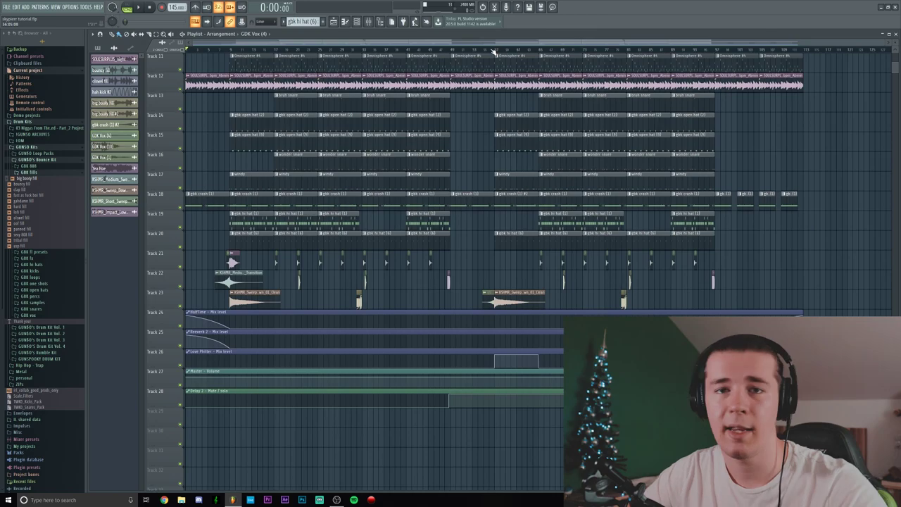
scroll(493, 52, "up", 6)
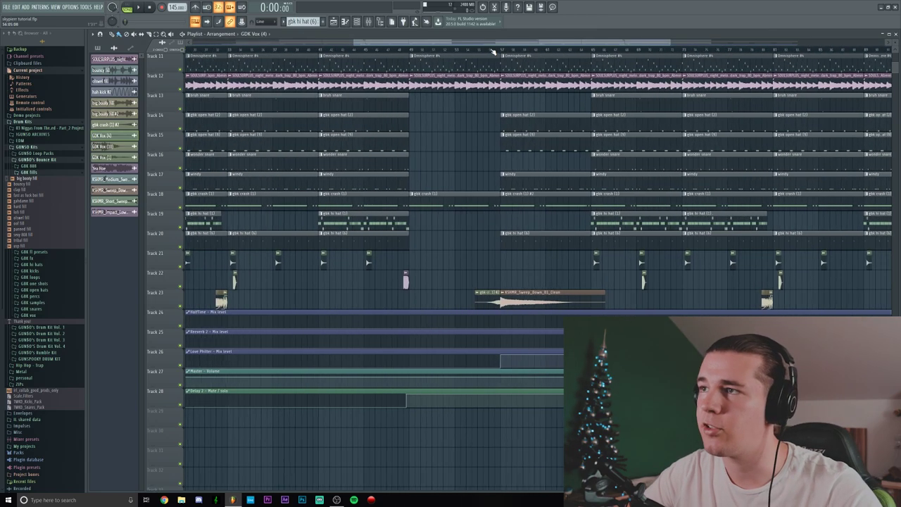
scroll(495, 61, "up", 2)
scroll(493, 51, "up", 2)
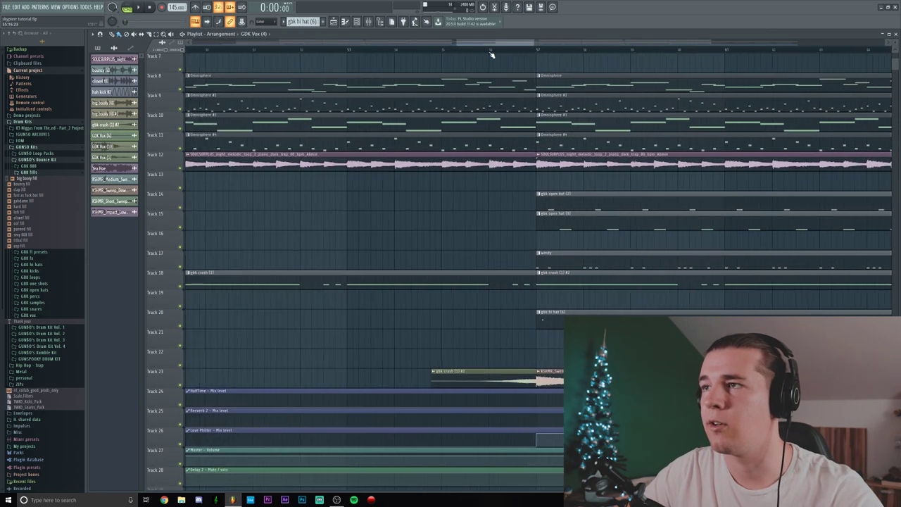
left_click(493, 51)
scroll(496, 51, "down", 6)
scroll(503, 56, "up", 4)
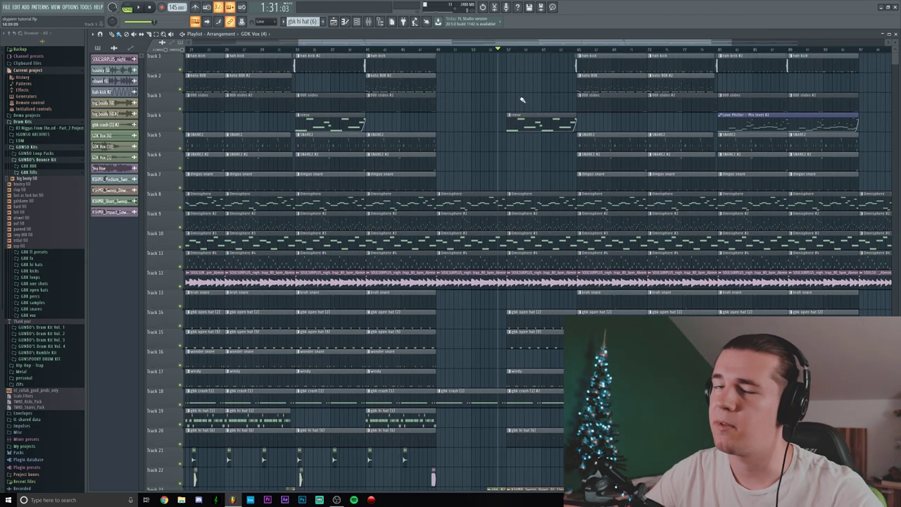
Play the second build-up from bar 56 until just before the drop at bar 65, and stop playback.
key("space")
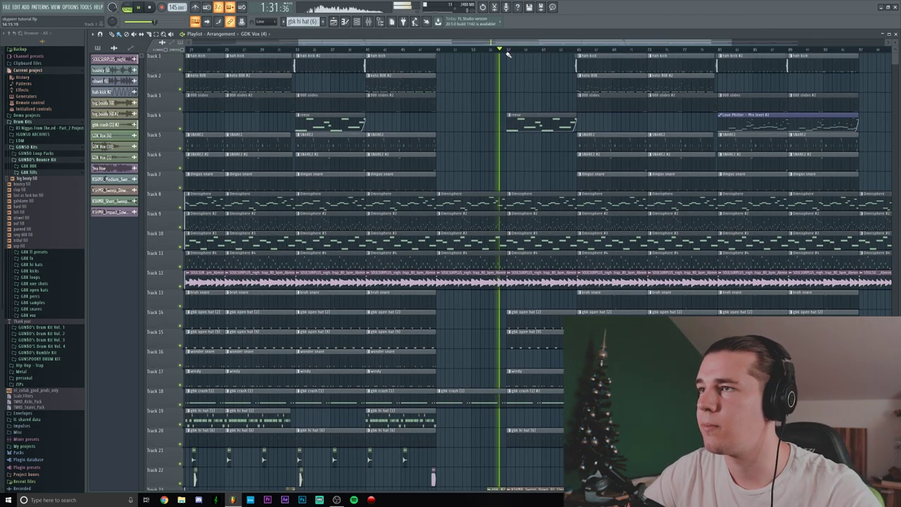
scroll(505, 51, "up", 5)
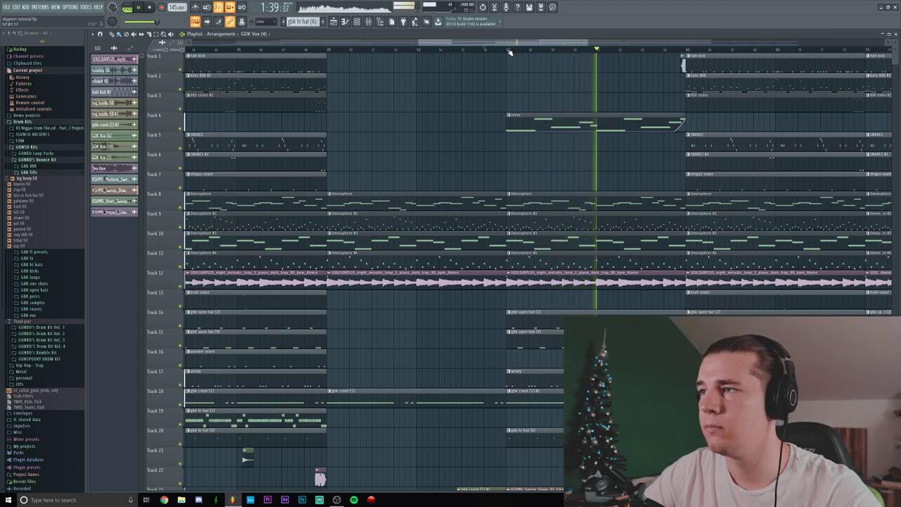
scroll(510, 51, "down", 3)
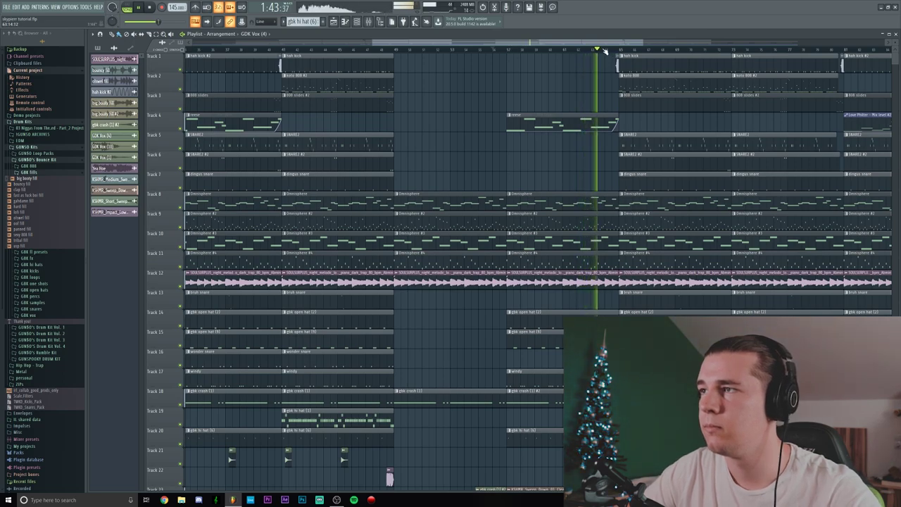
scroll(602, 52, "up", 3)
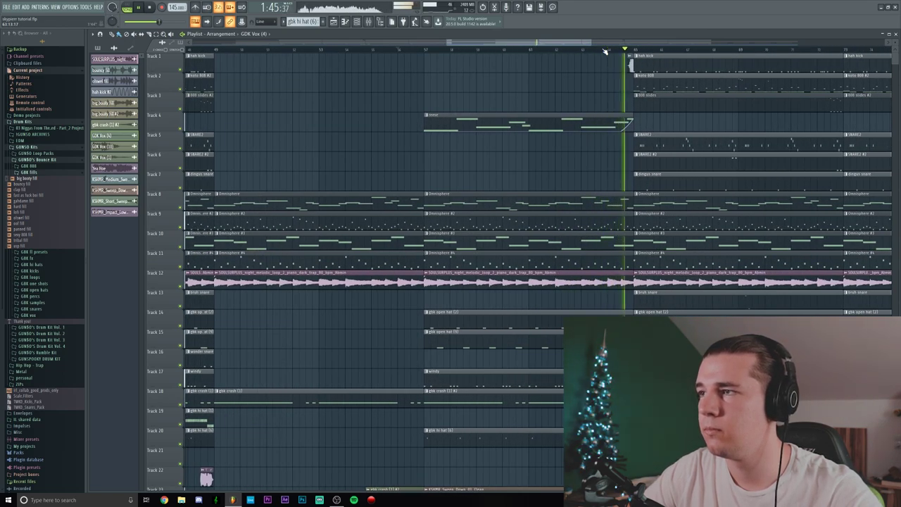
key("space")
left_click(151, 10)
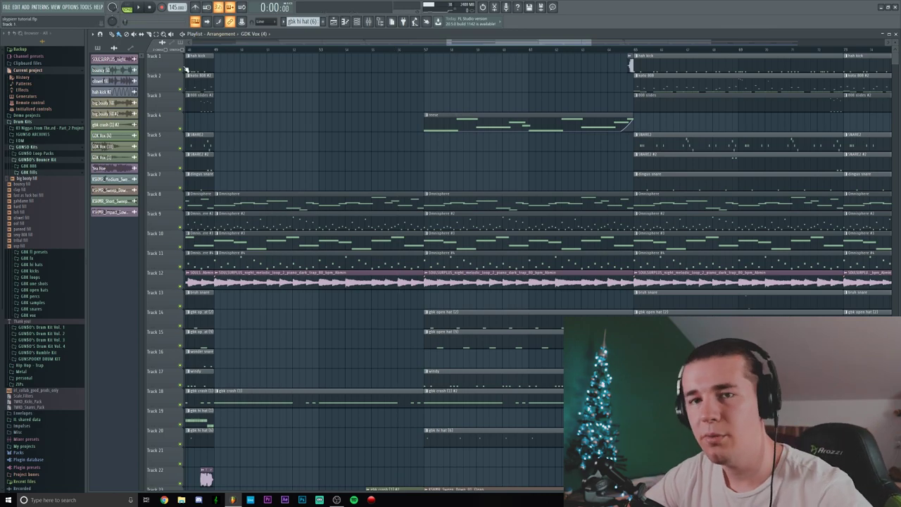